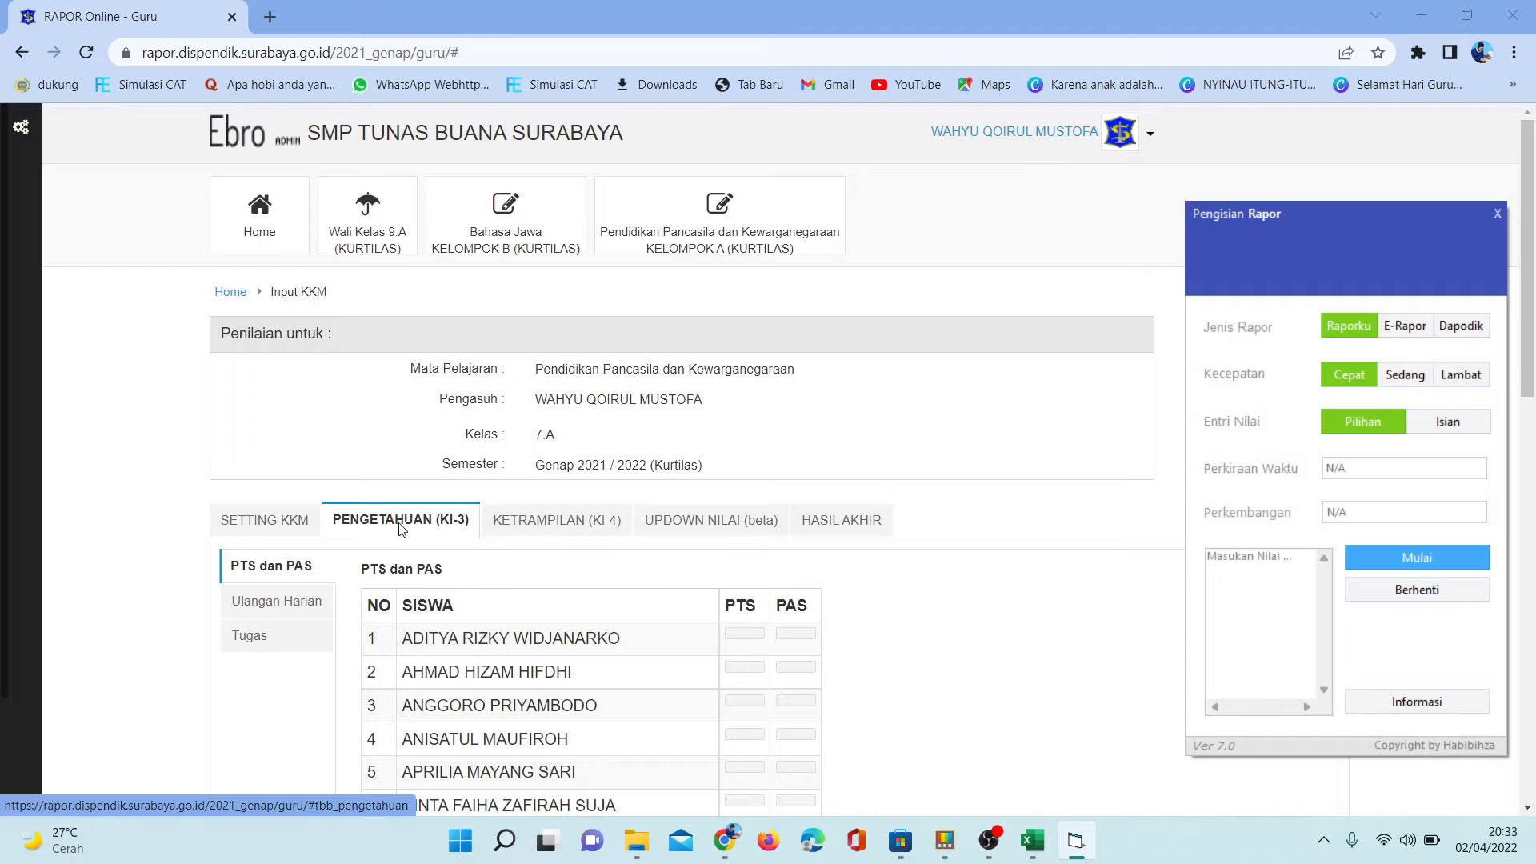
- Check the KKM setting for the subject, and return to the PENGETAHUAN (KI-3) scores
click(280, 521)
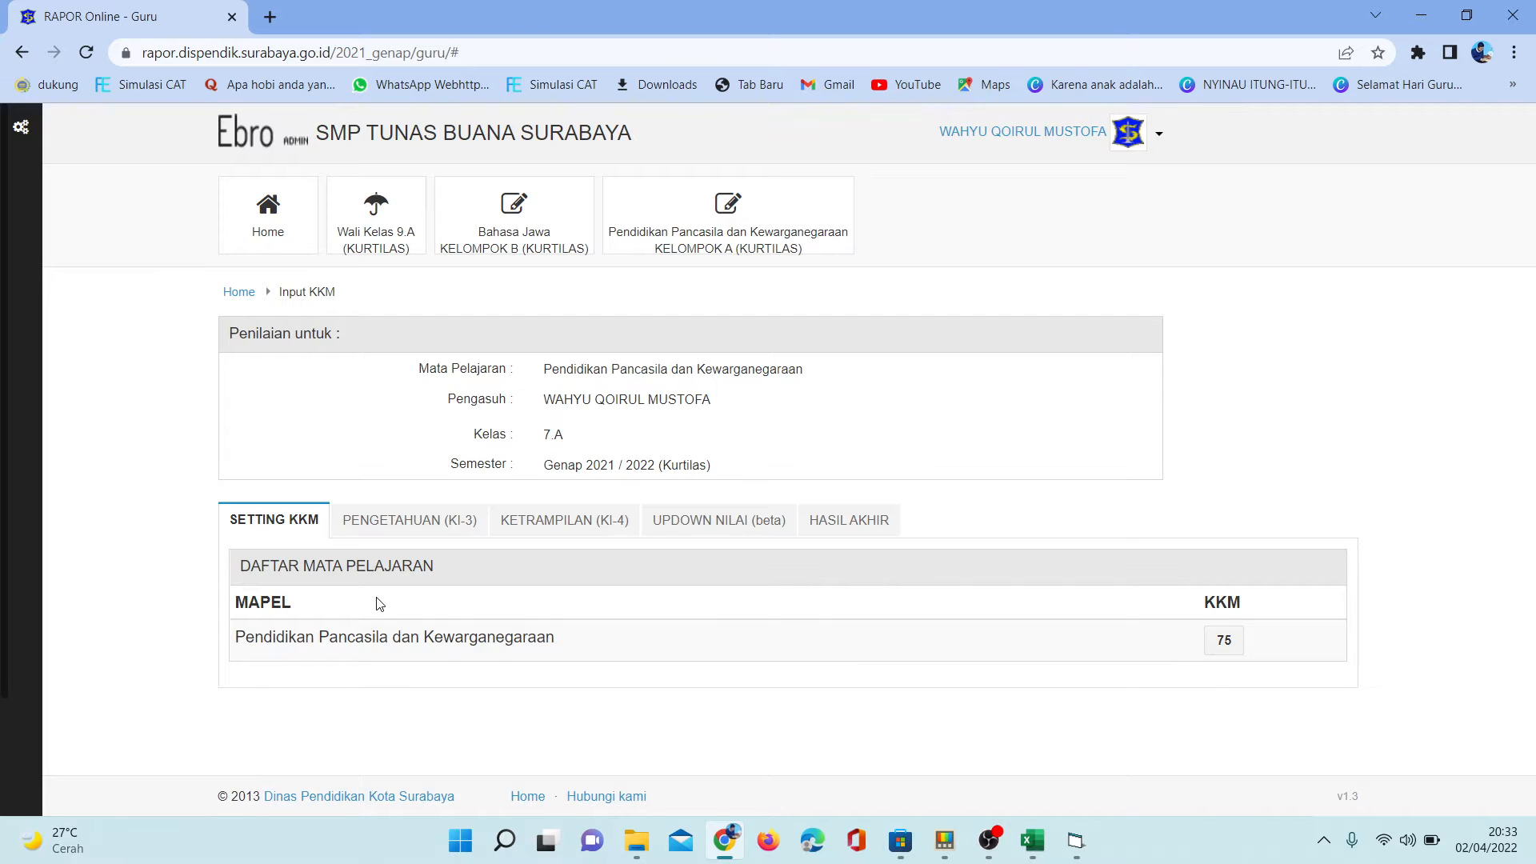
click(399, 526)
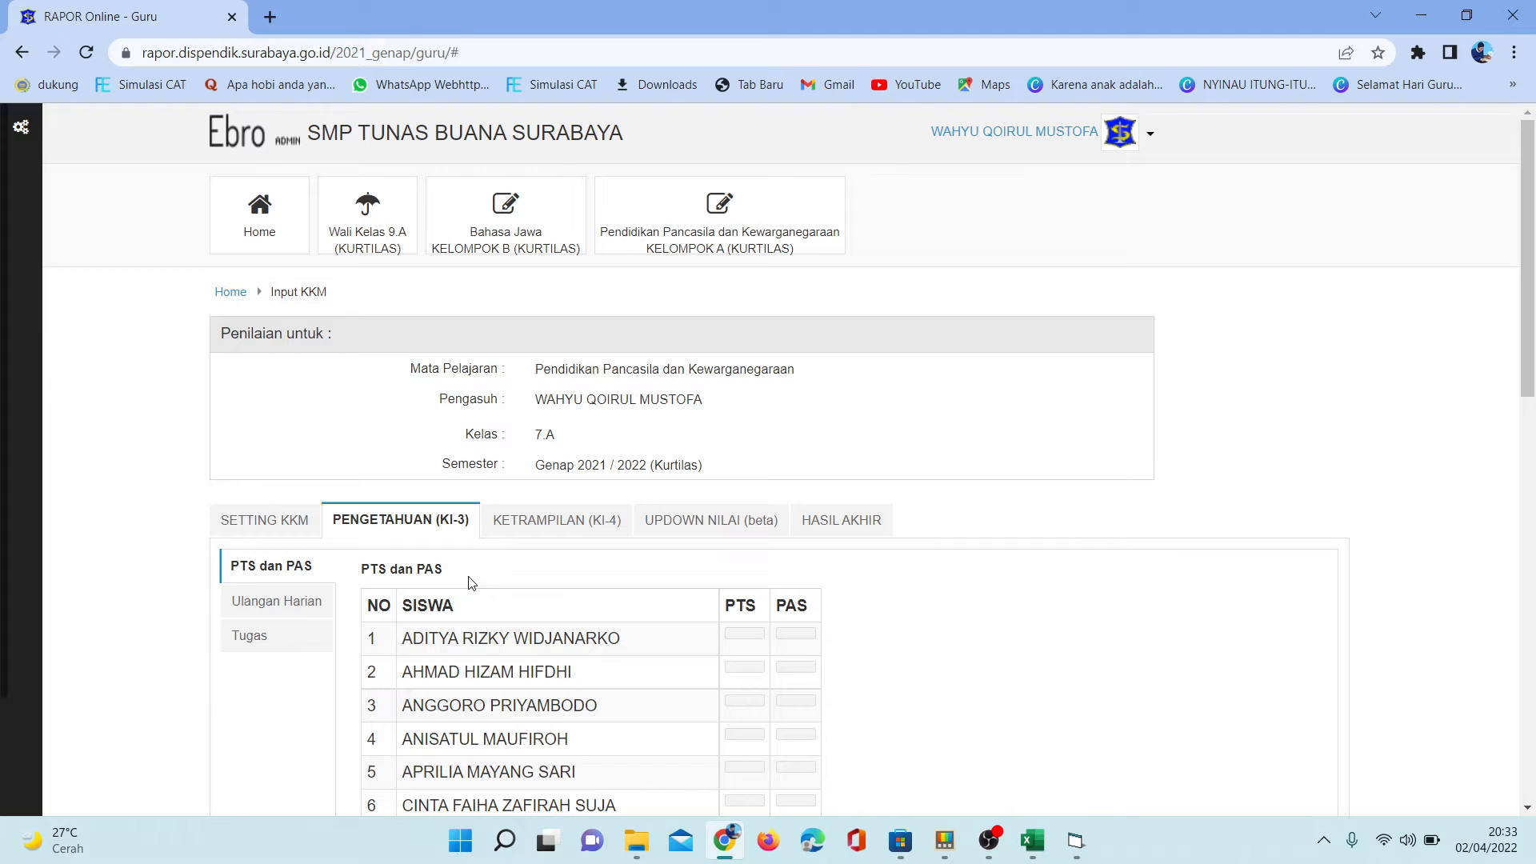
- Switch to Excel to view the Data Nilai sheet of the contoh nilai workbook, and return to the report-card site in Chrome
click(1033, 846)
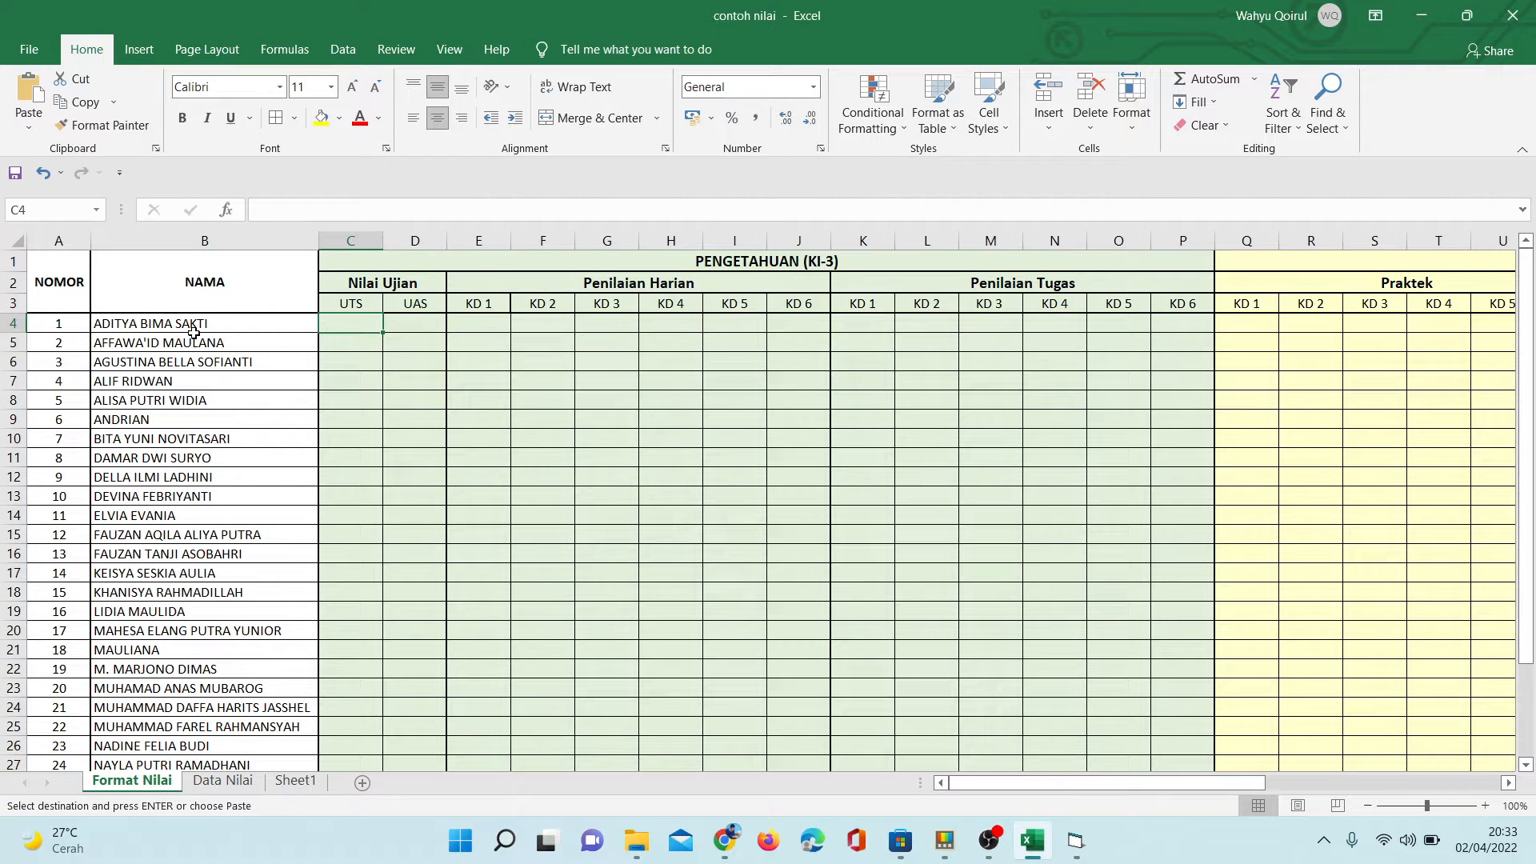
click(223, 780)
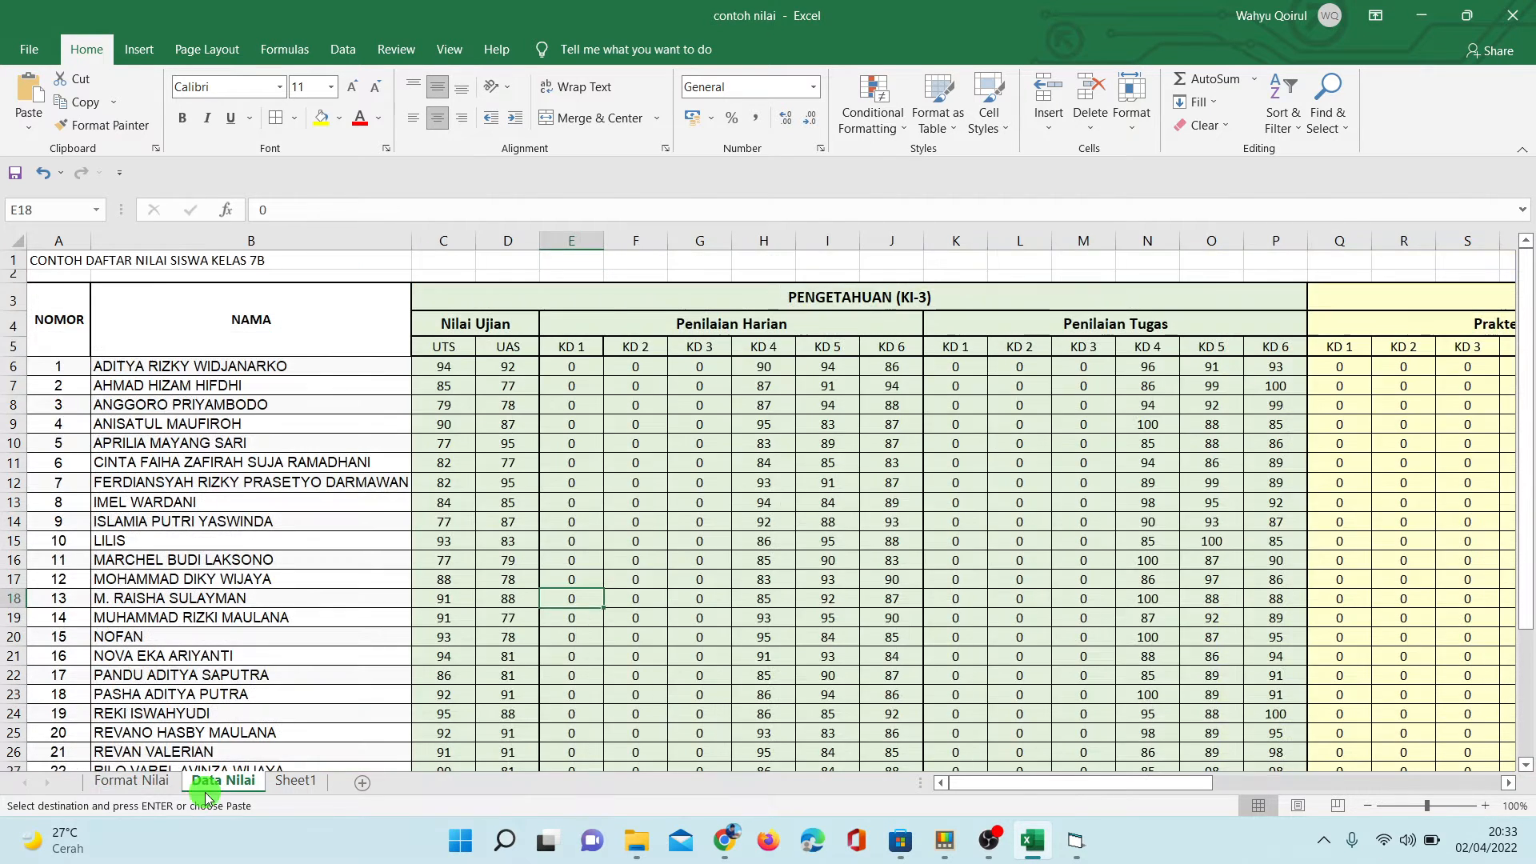
click(726, 840)
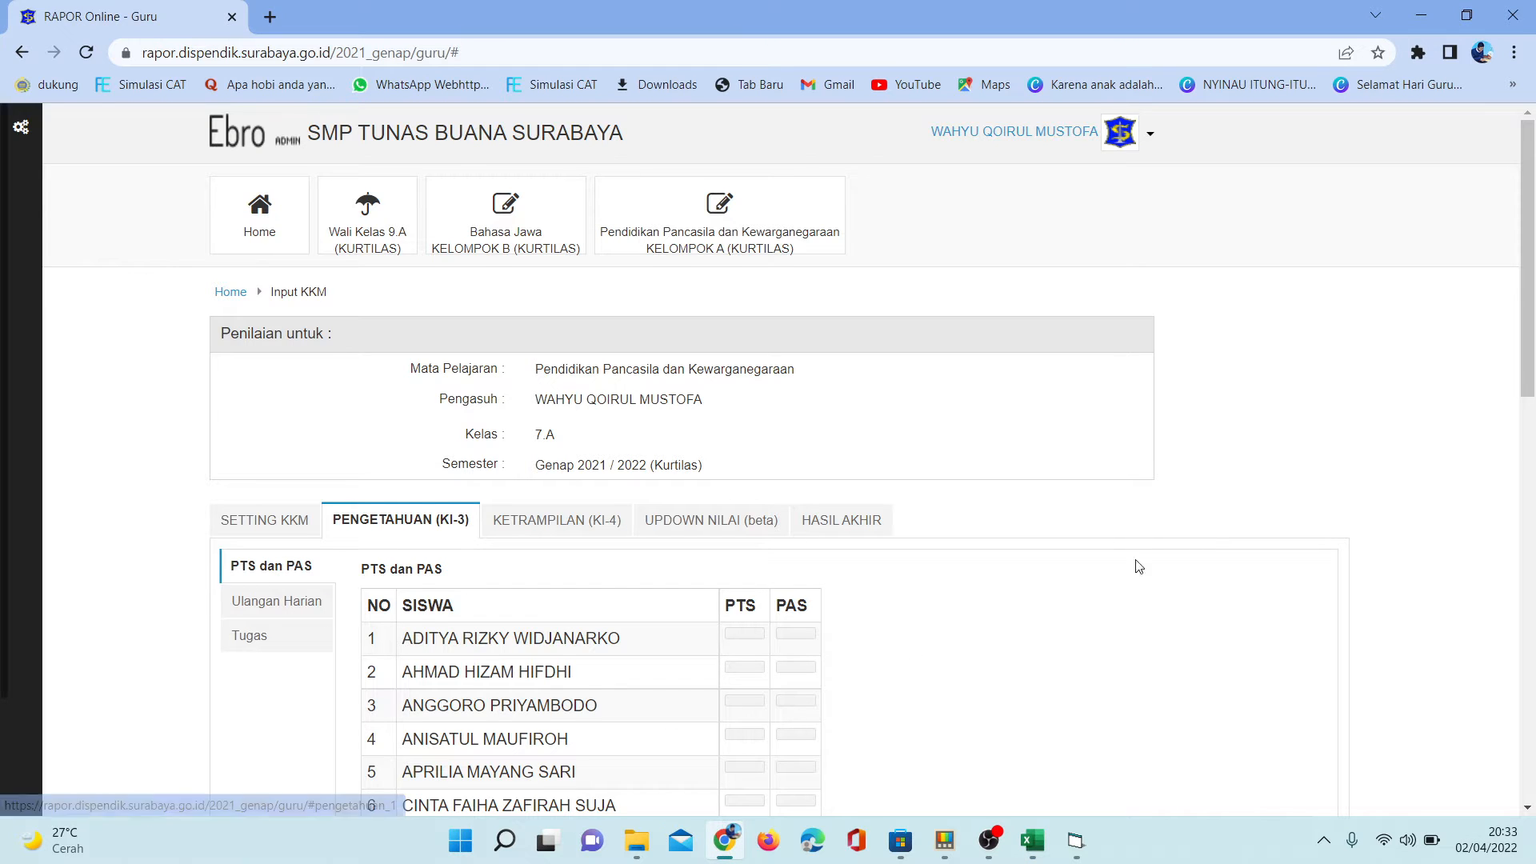
- Examine the Ulangan Harian and Tugas score tables under PENGETAHUAN (KI-3)
drag(1529, 290, 1530, 356)
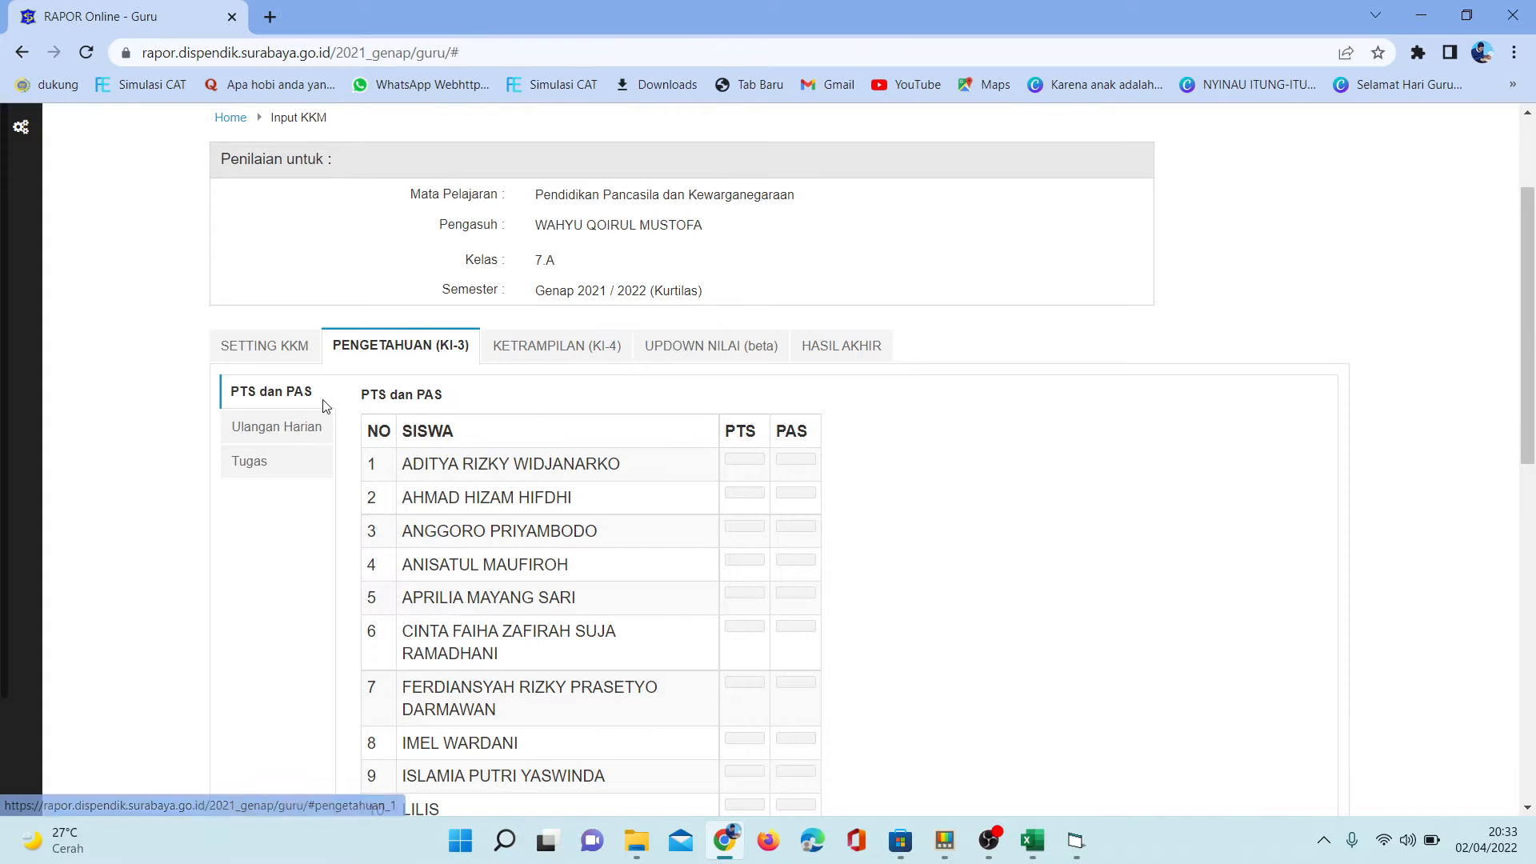
click(250, 425)
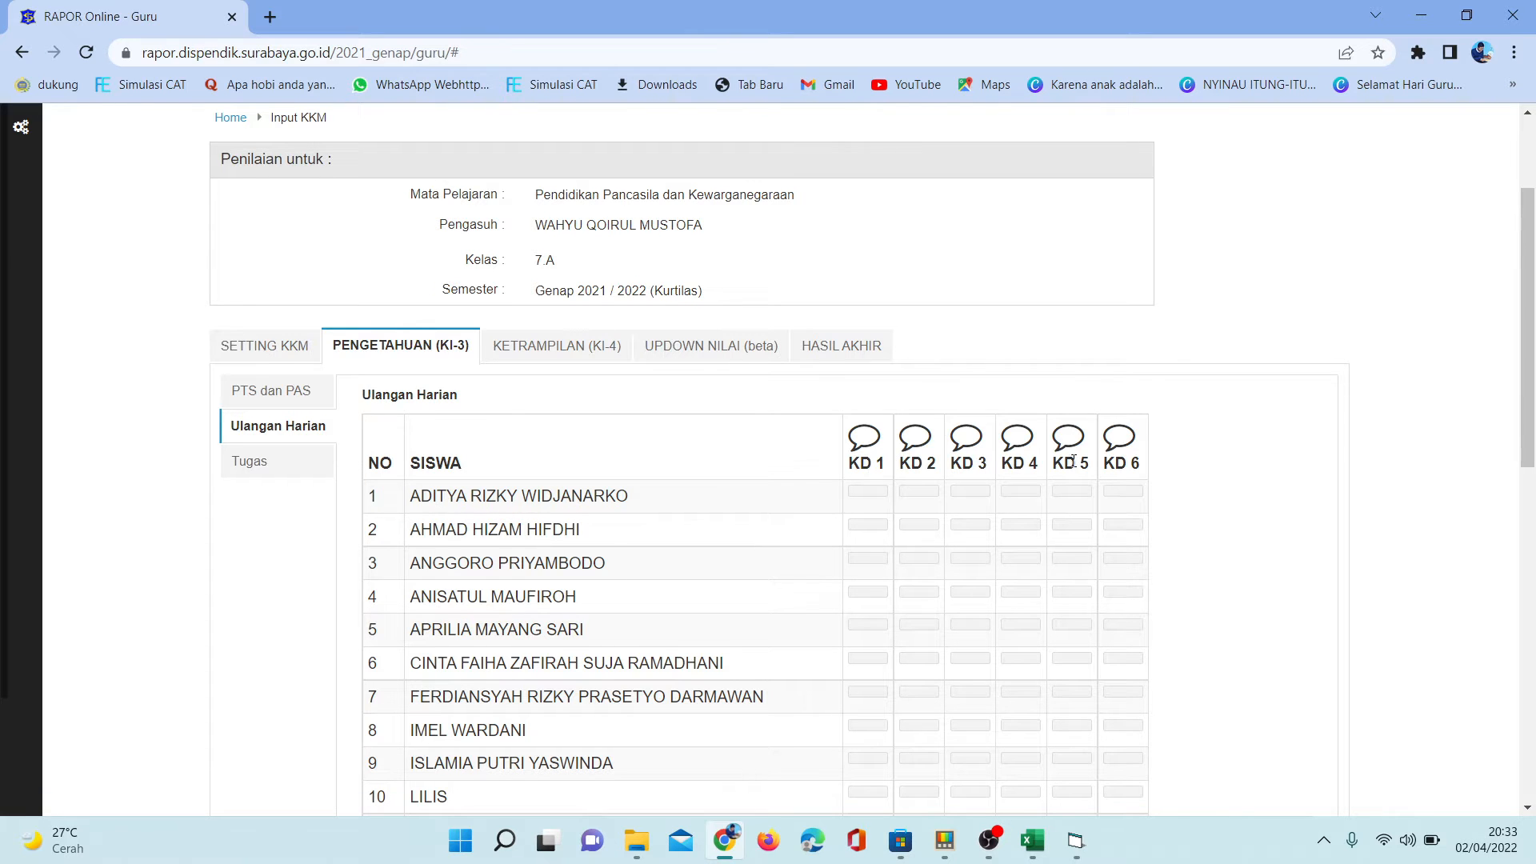
click(258, 479)
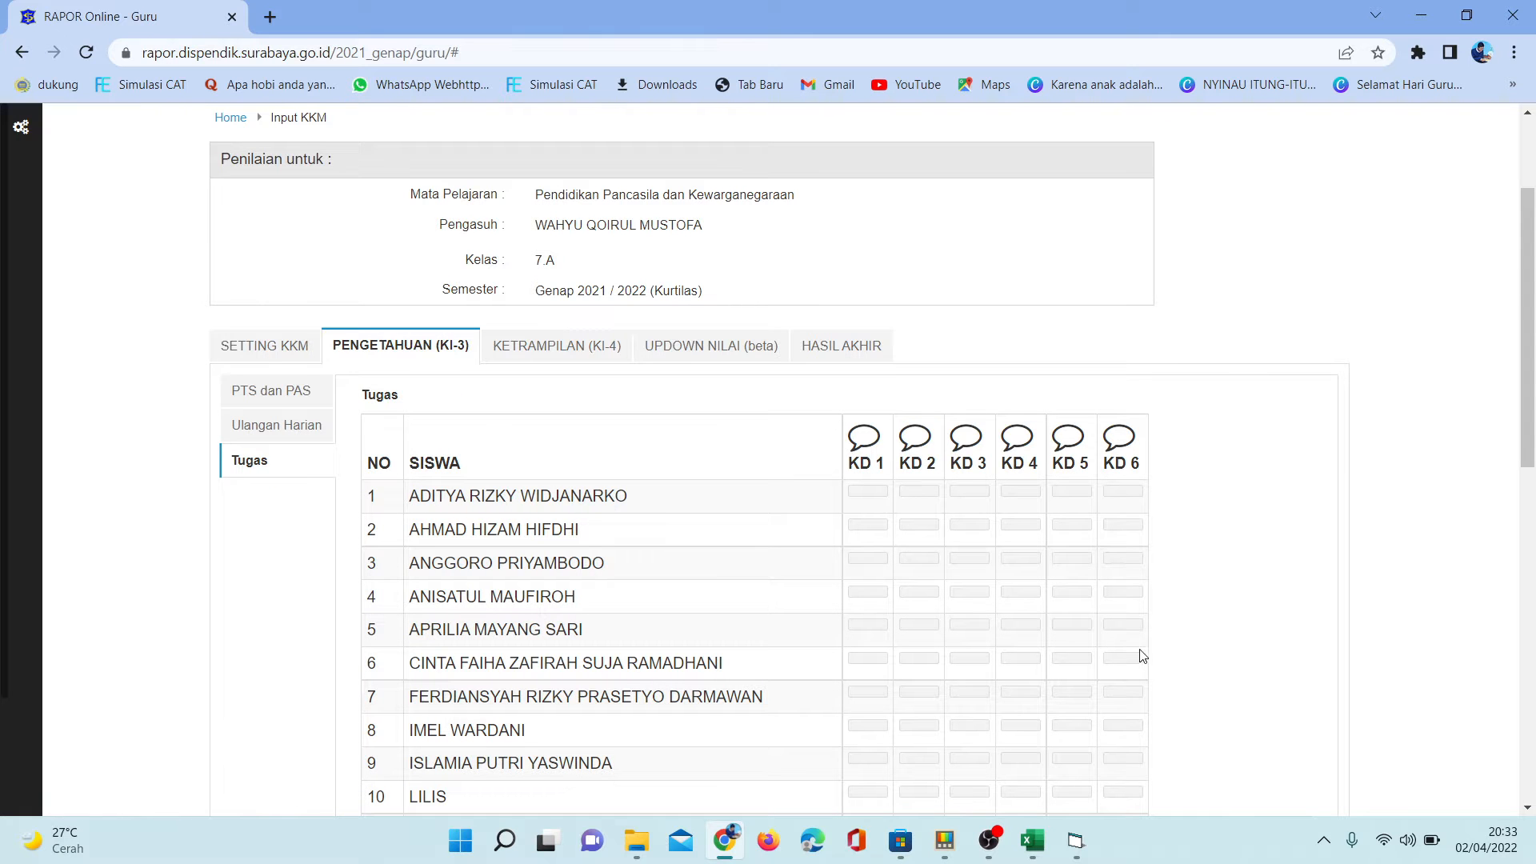
- Switch to Excel to review the knowledge scores on the Data Nilai sheet
click(1040, 840)
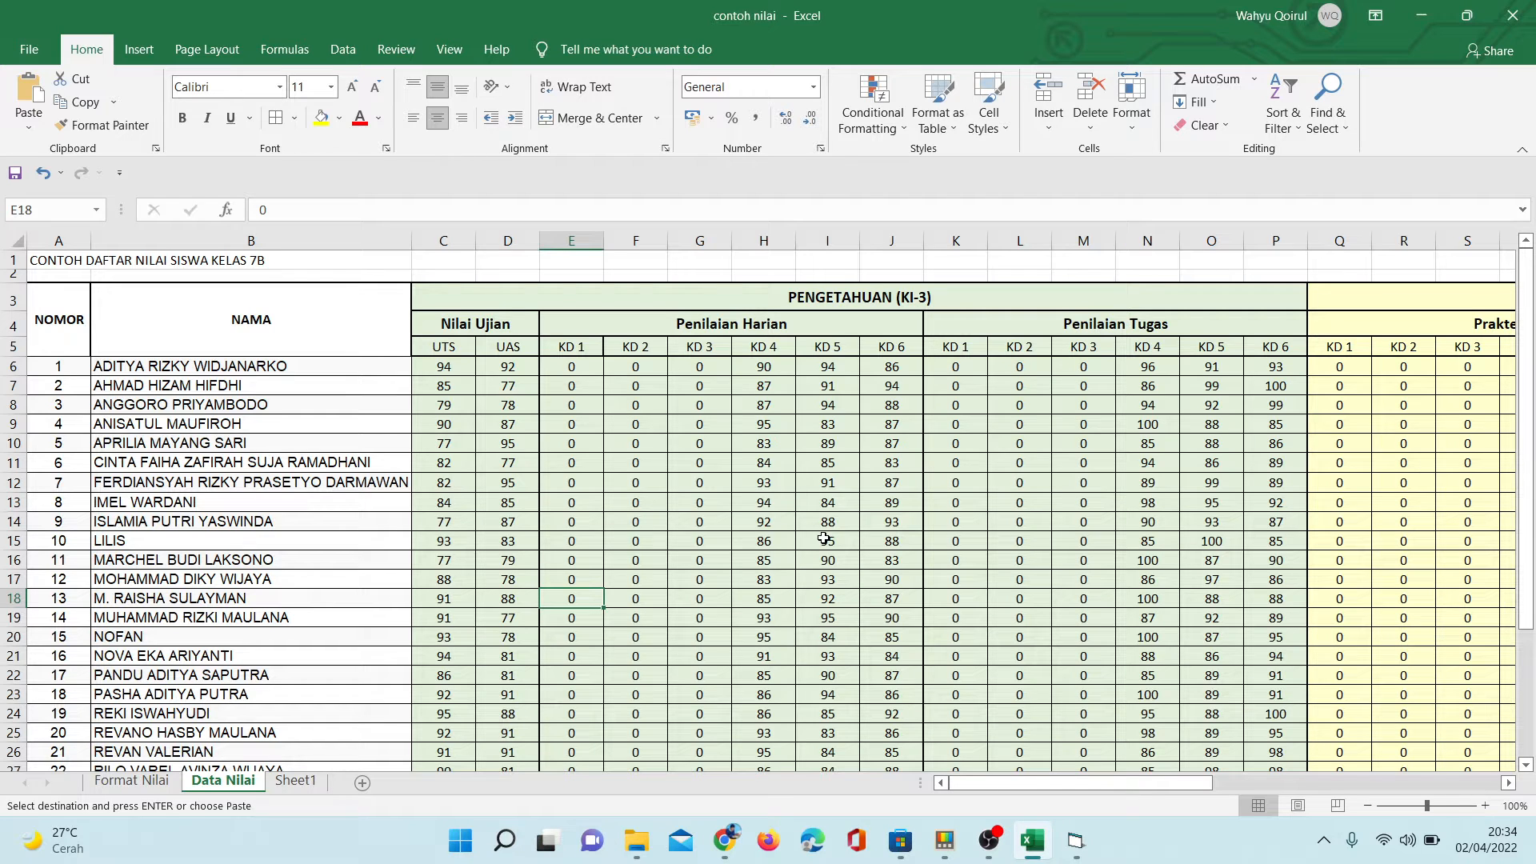
mouse_move(632, 837)
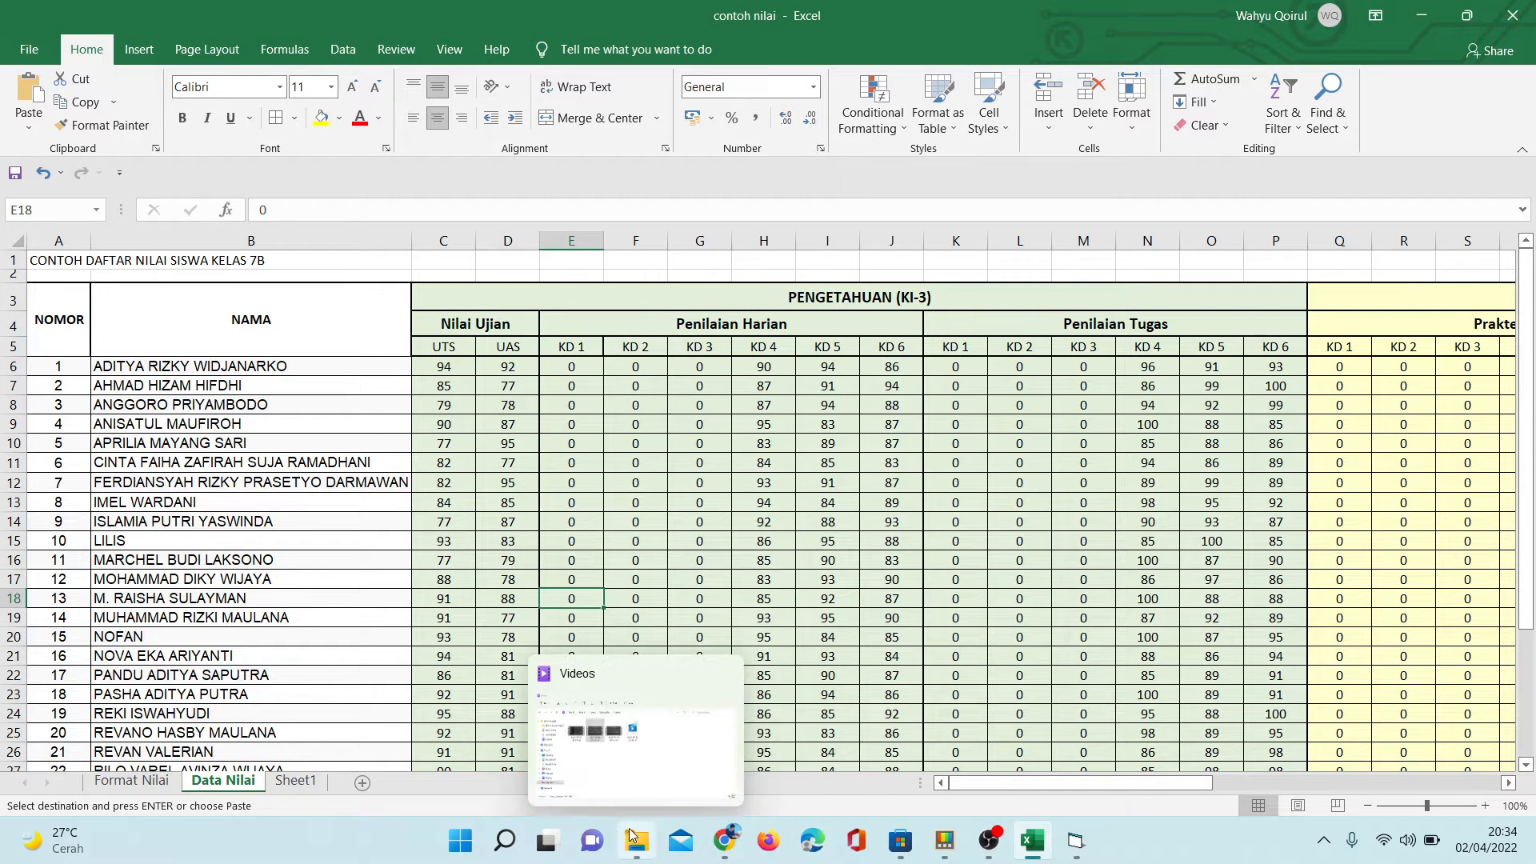
mouse_move(726, 846)
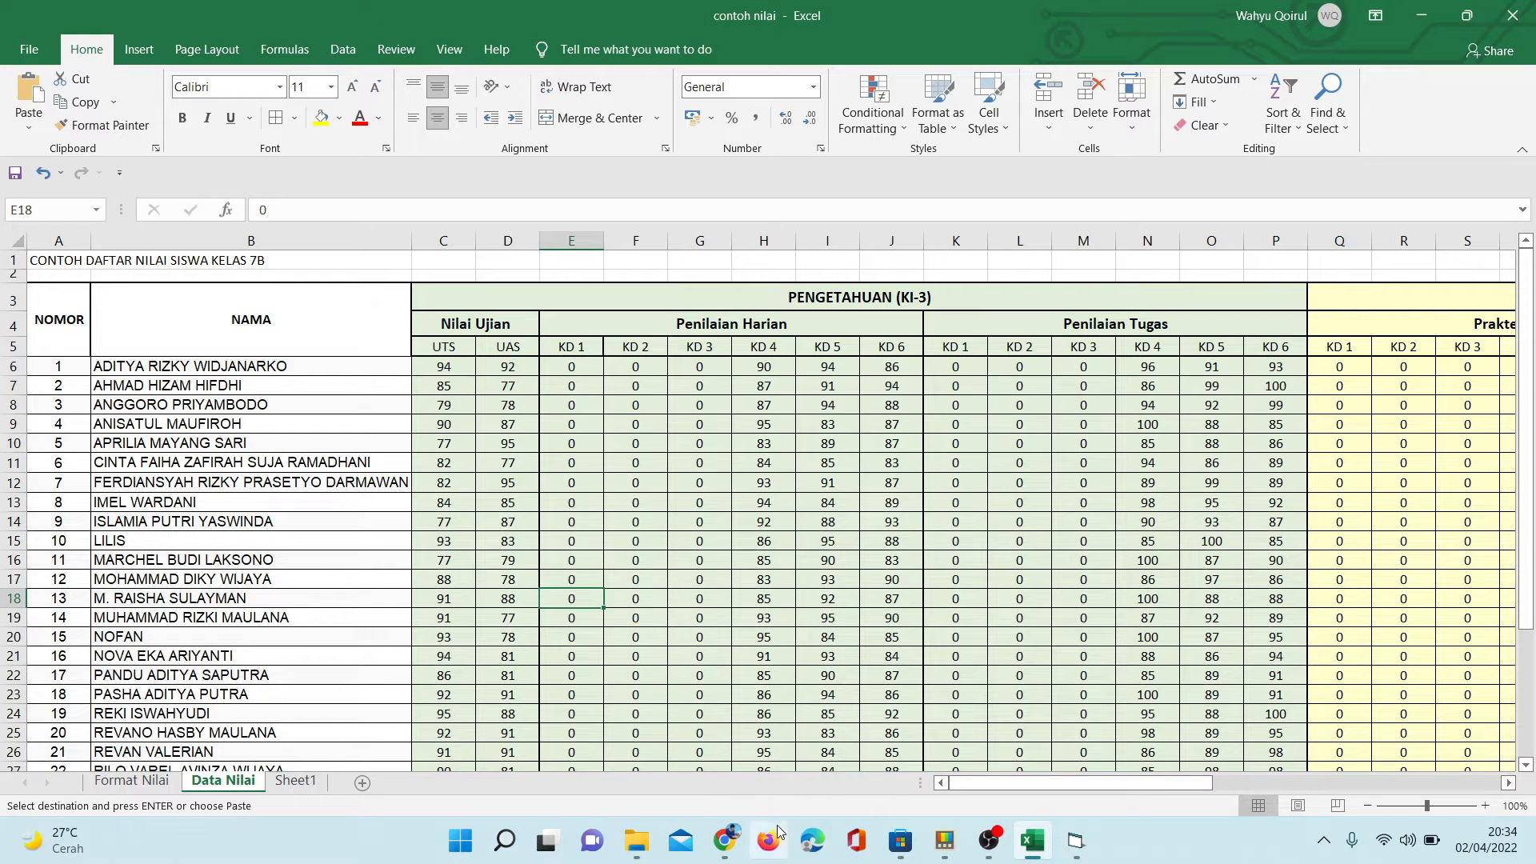
- Switch back to Chrome and open the PTS dan PAS score table under PENGETAHUAN (KI-3)
click(725, 840)
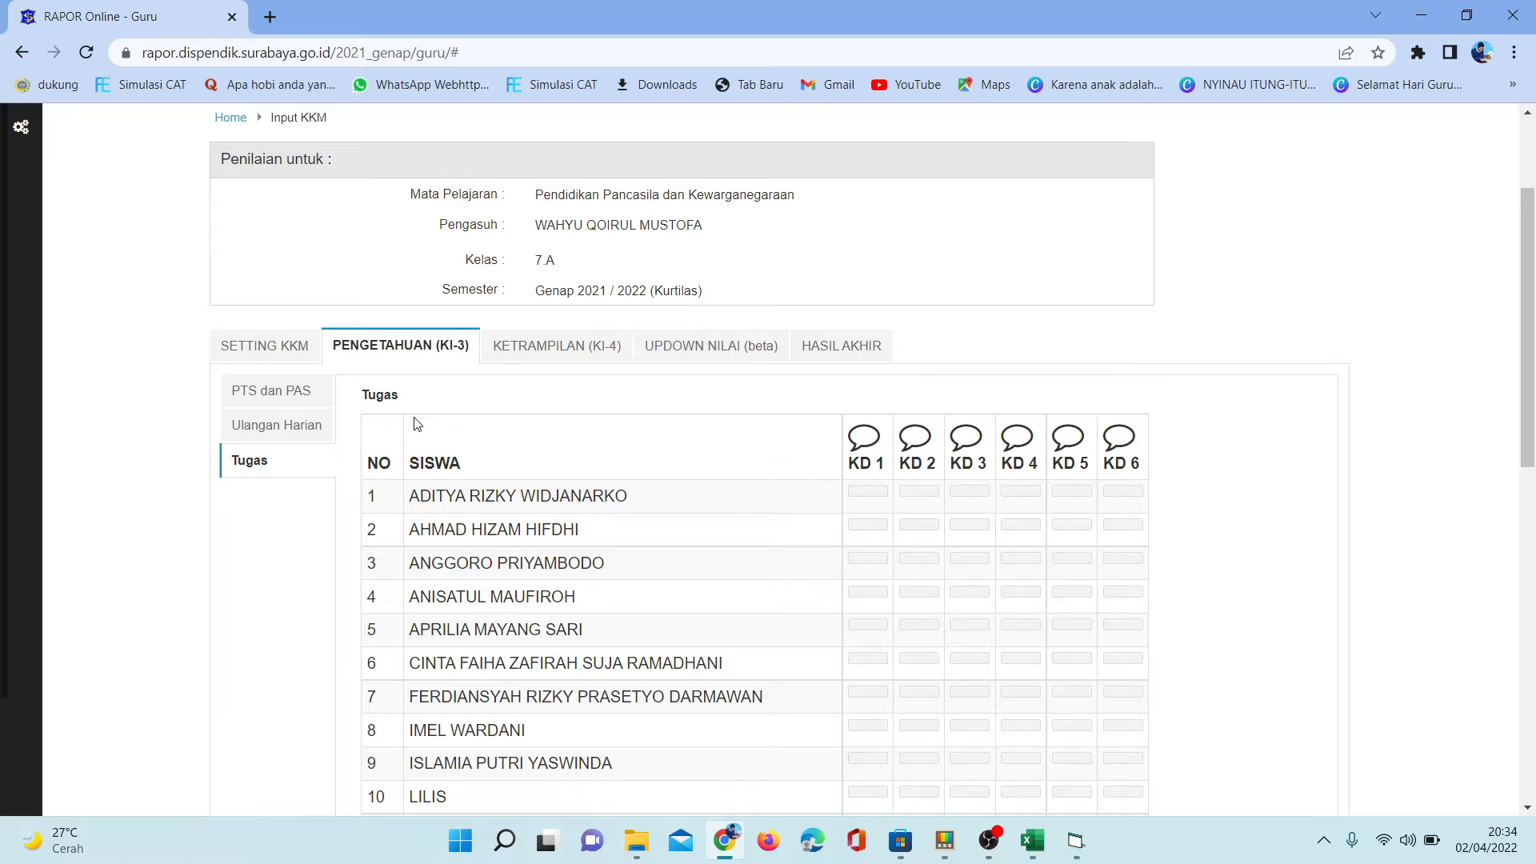
click(286, 400)
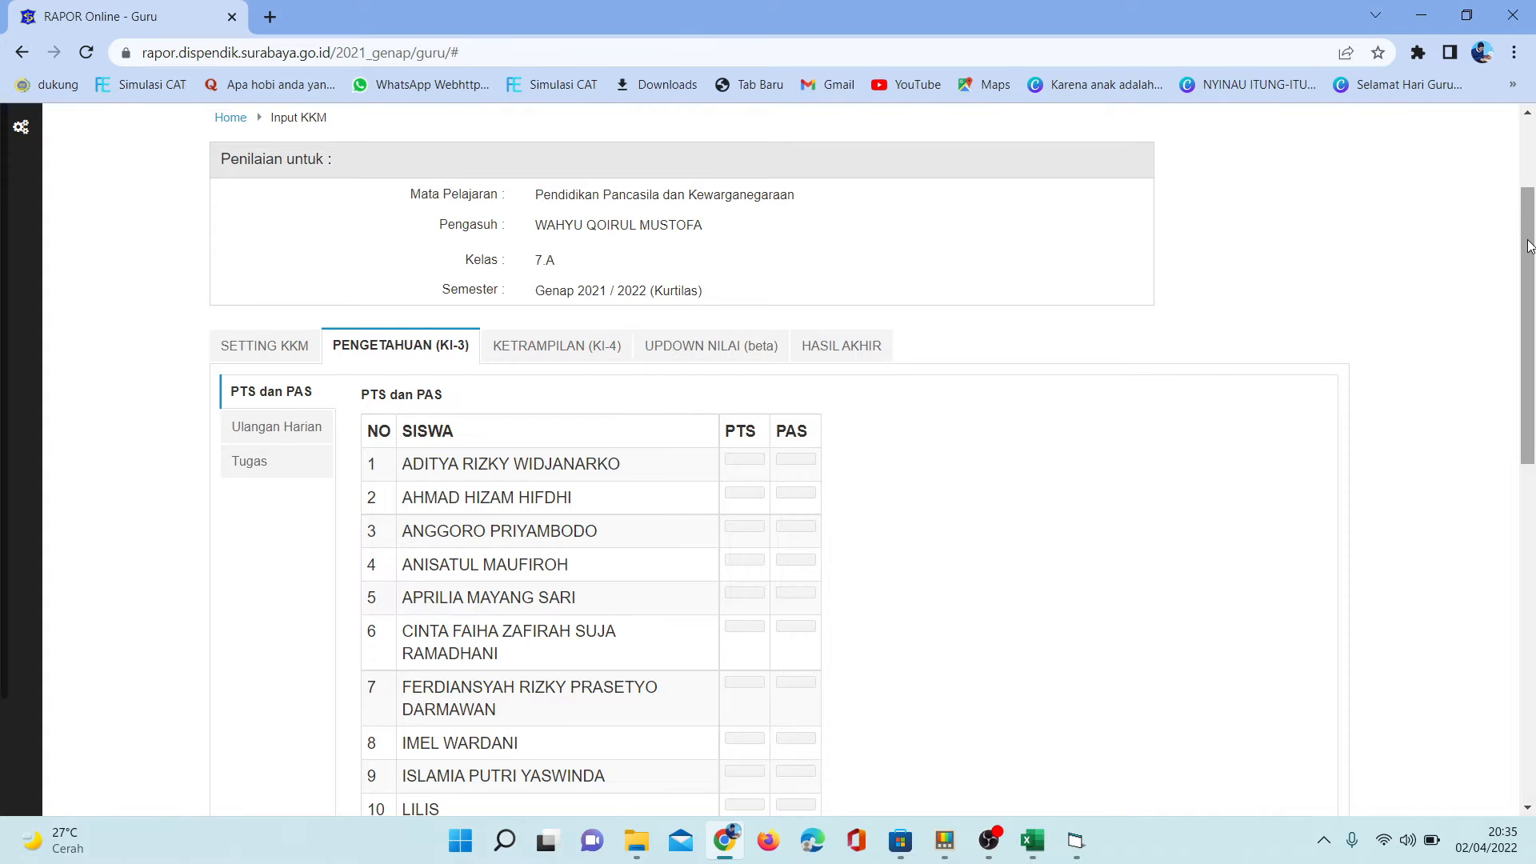
drag(1530, 245, 1530, 209)
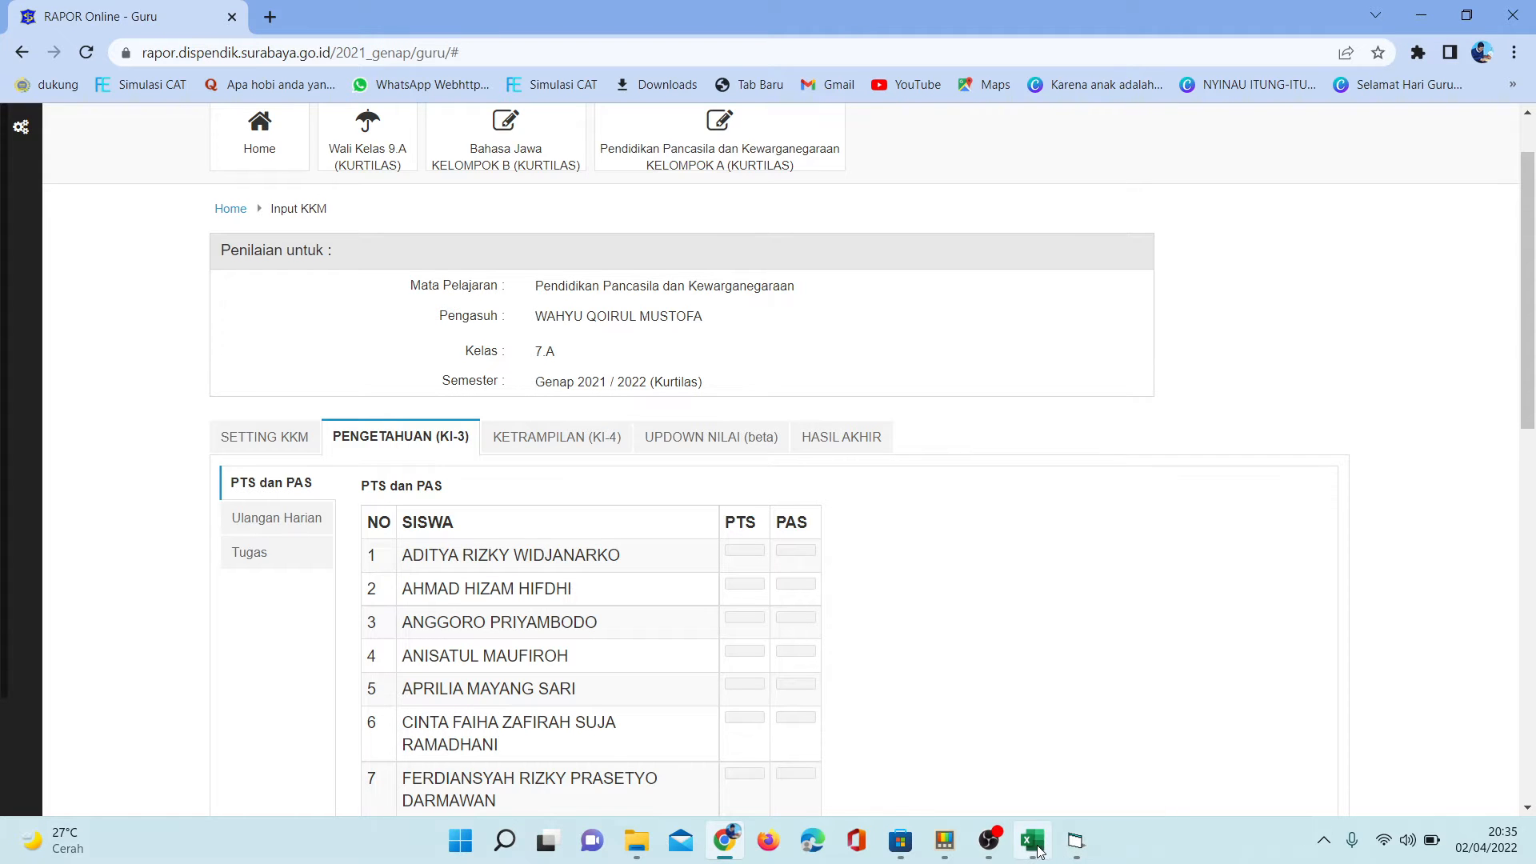
- Switch to Excel and copy all students' UTS and UAS scores, C6:D36, from the Data Nilai sheet
click(1026, 758)
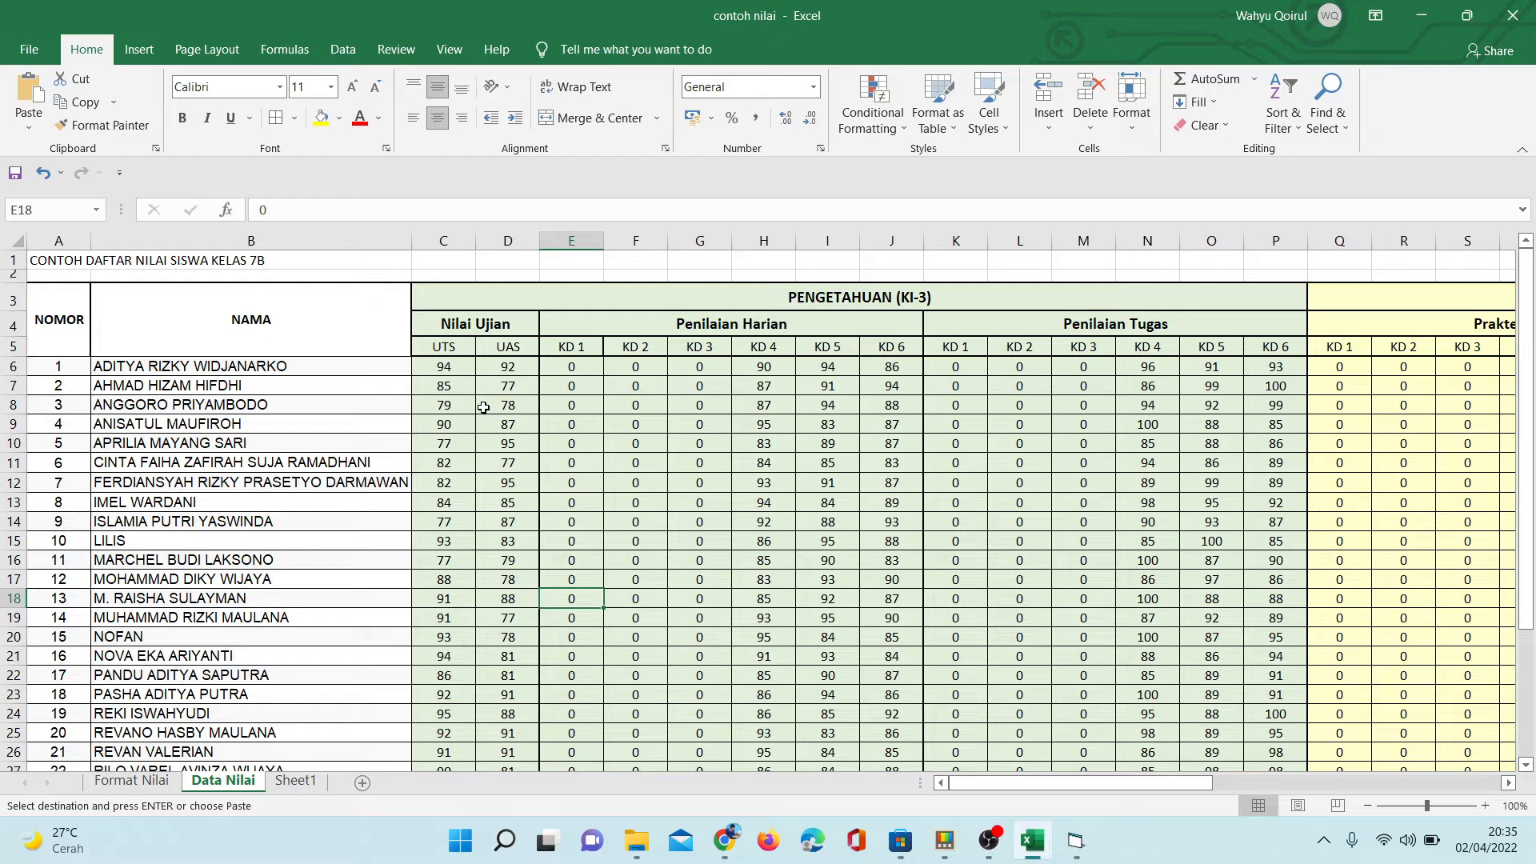
click(436, 366)
drag(436, 367, 495, 728)
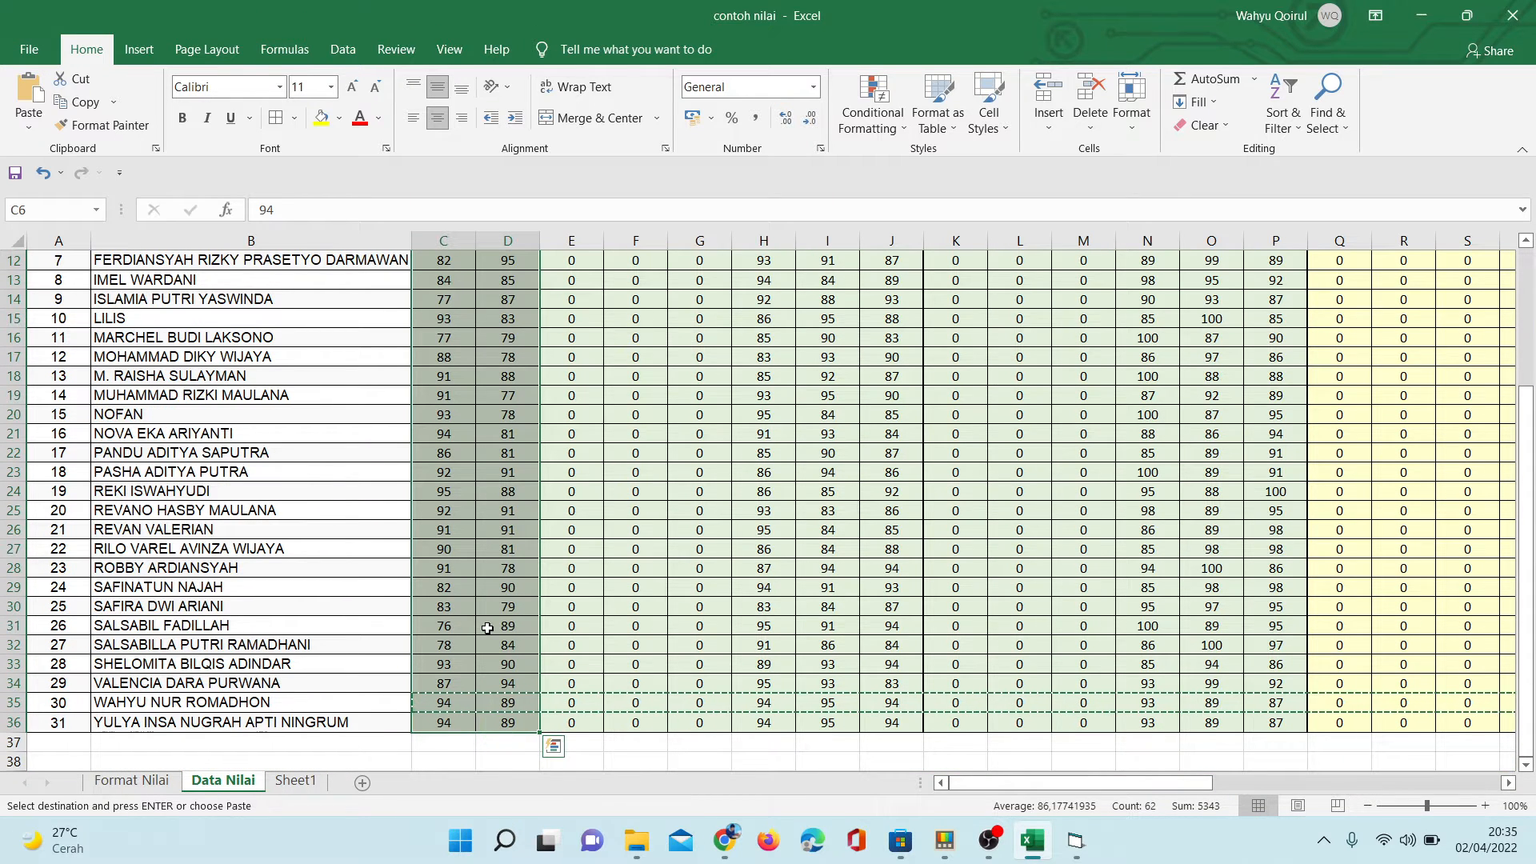
right_click(463, 625)
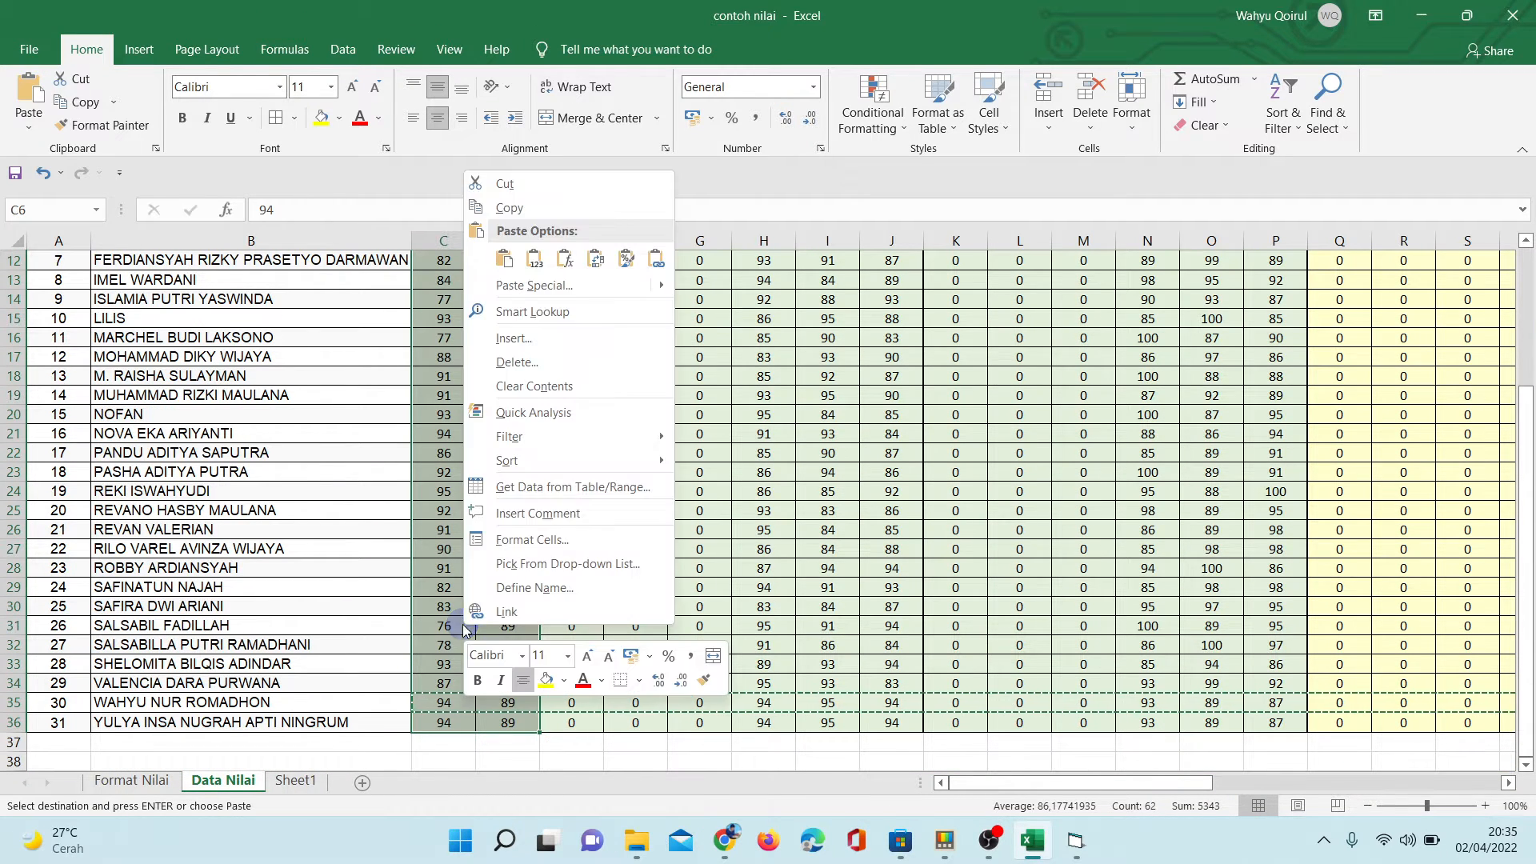
click(533, 208)
- Bring the running Pengisian Rapor tool in front of the Data Nilai sheet
scroll(533, 320, up, 4)
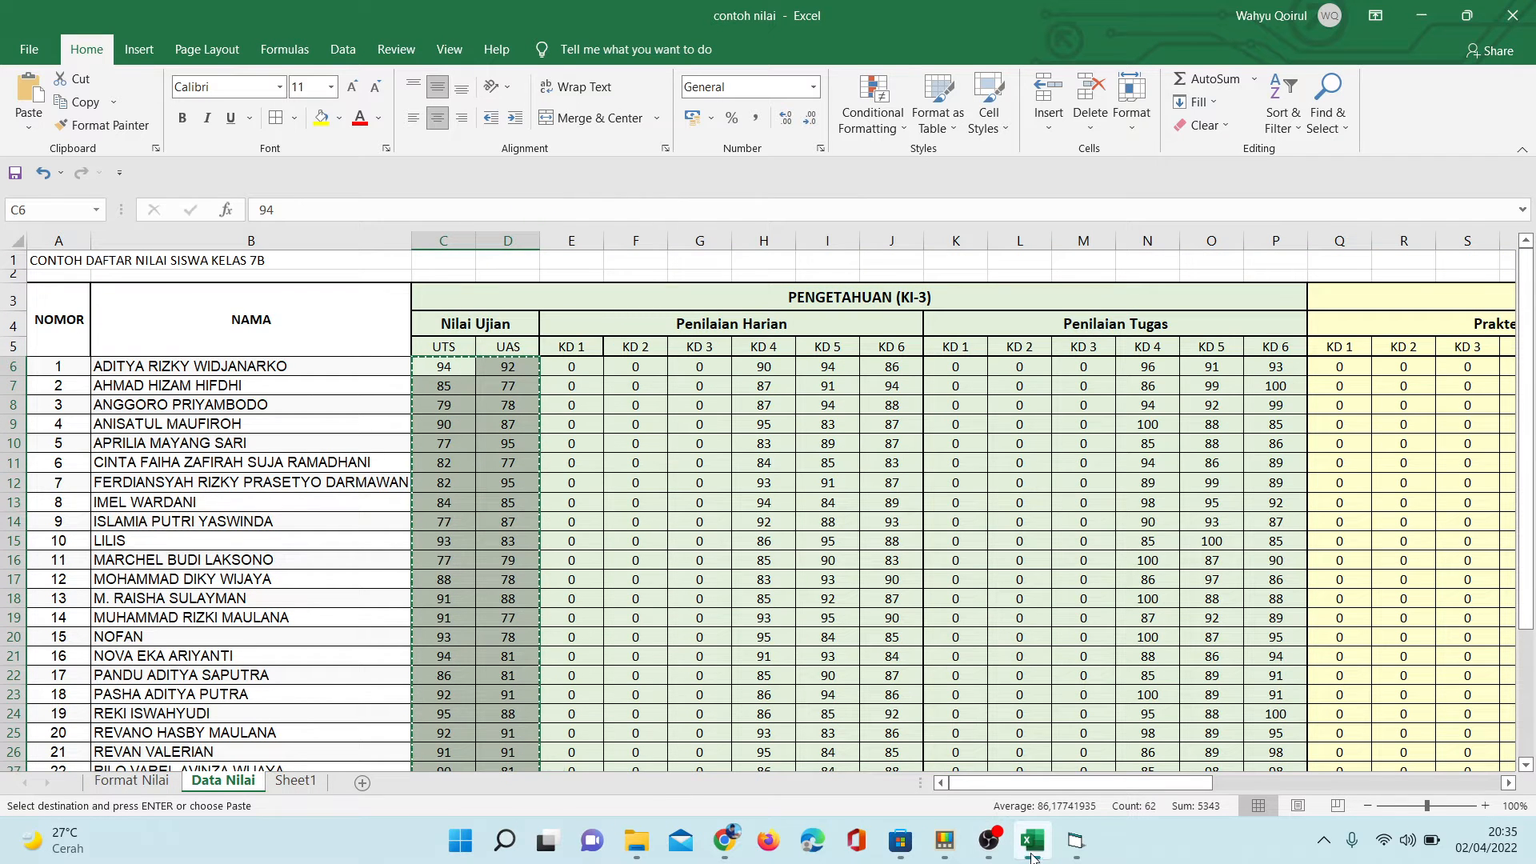
mouse_move(1067, 854)
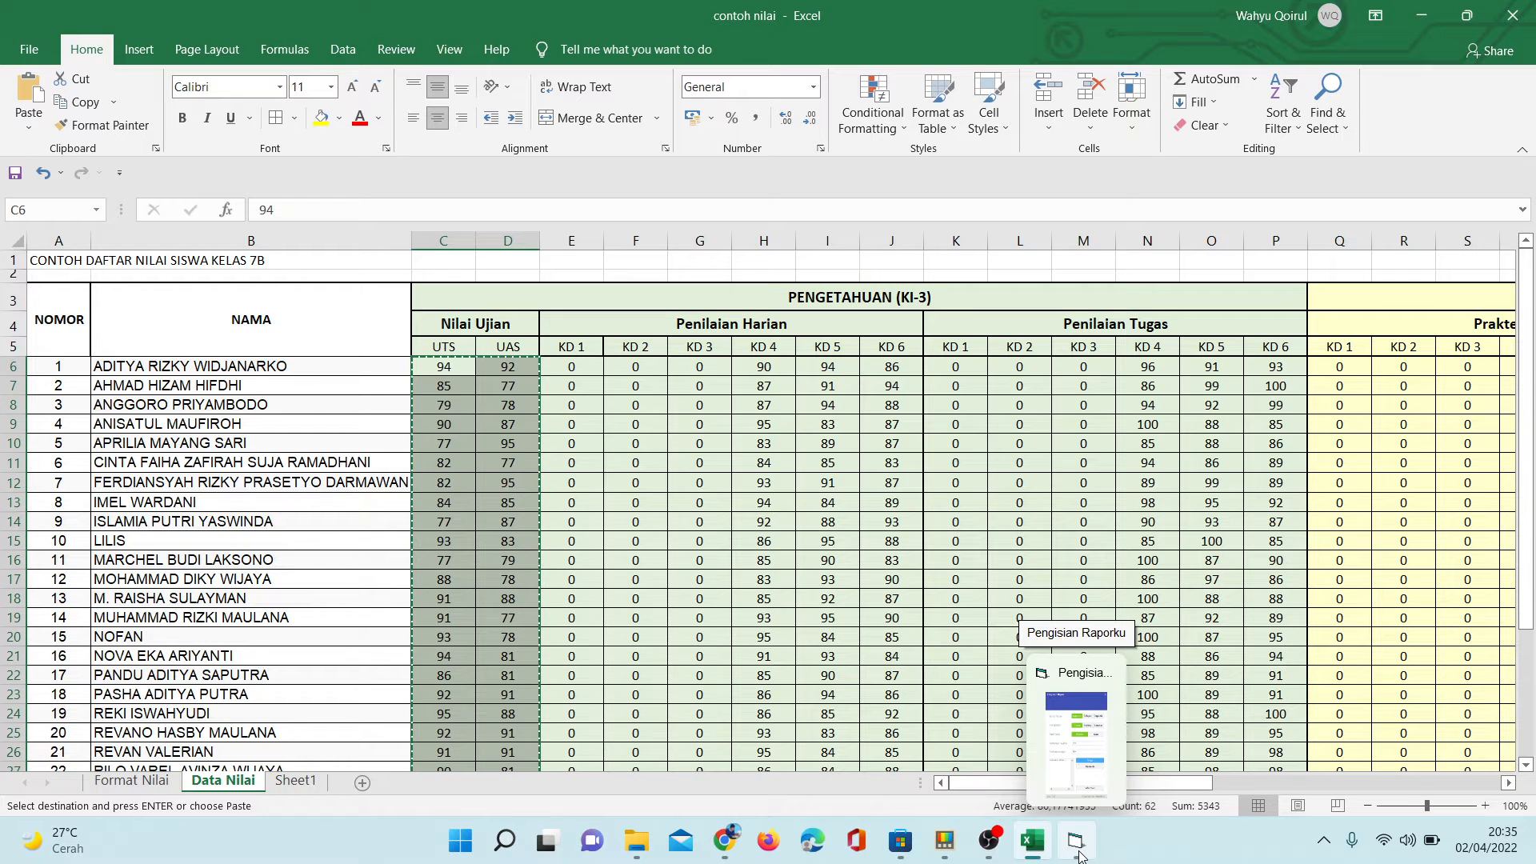
click(1078, 853)
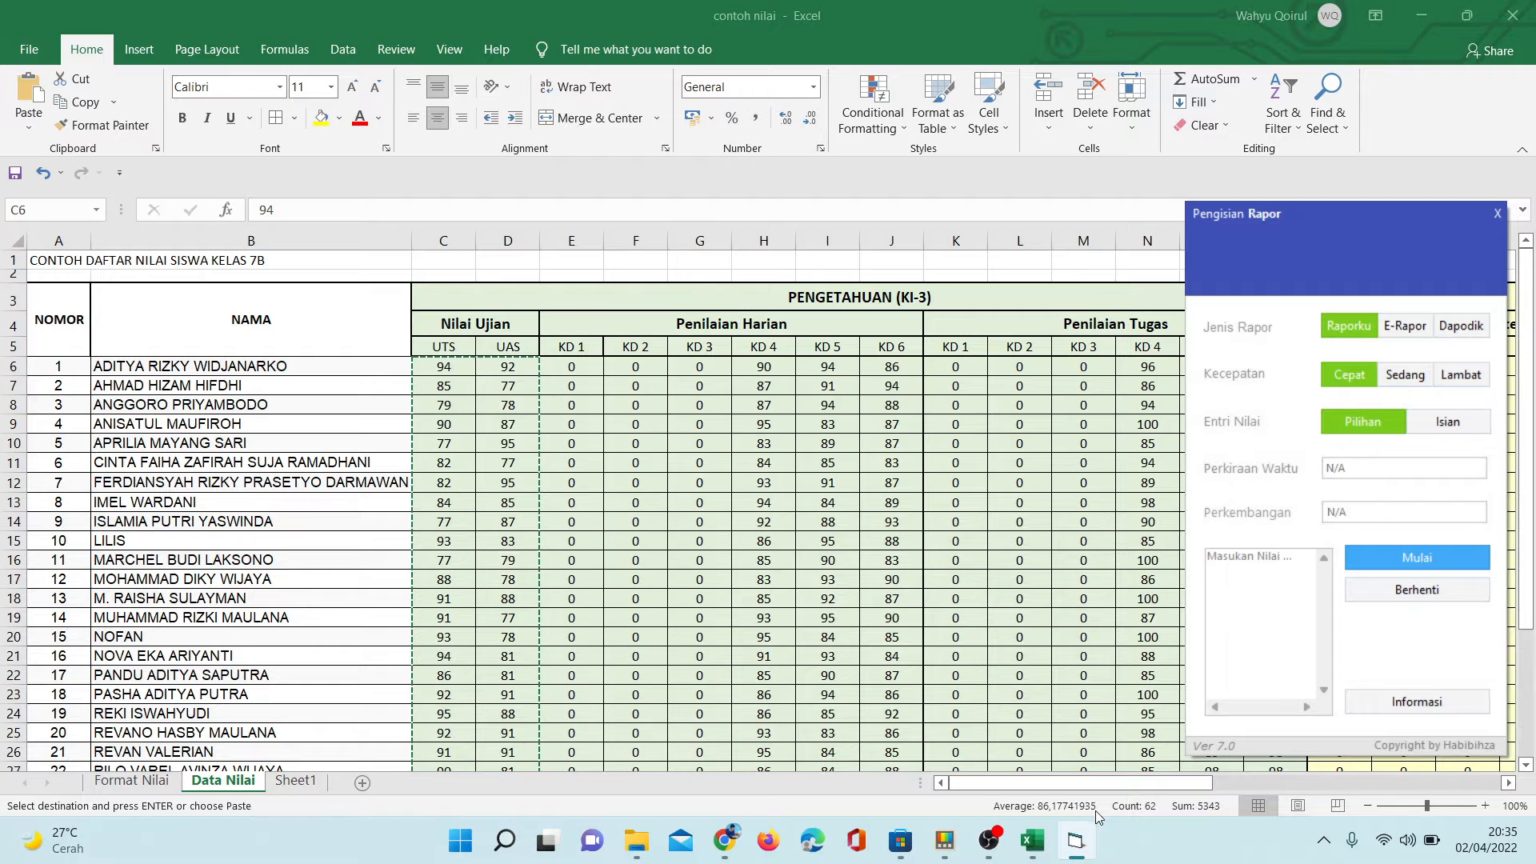
- Launch the Pengisan Rapor application from the Pengisian Raporku V7 folder in Downloads, and minimize File Explorer
click(637, 840)
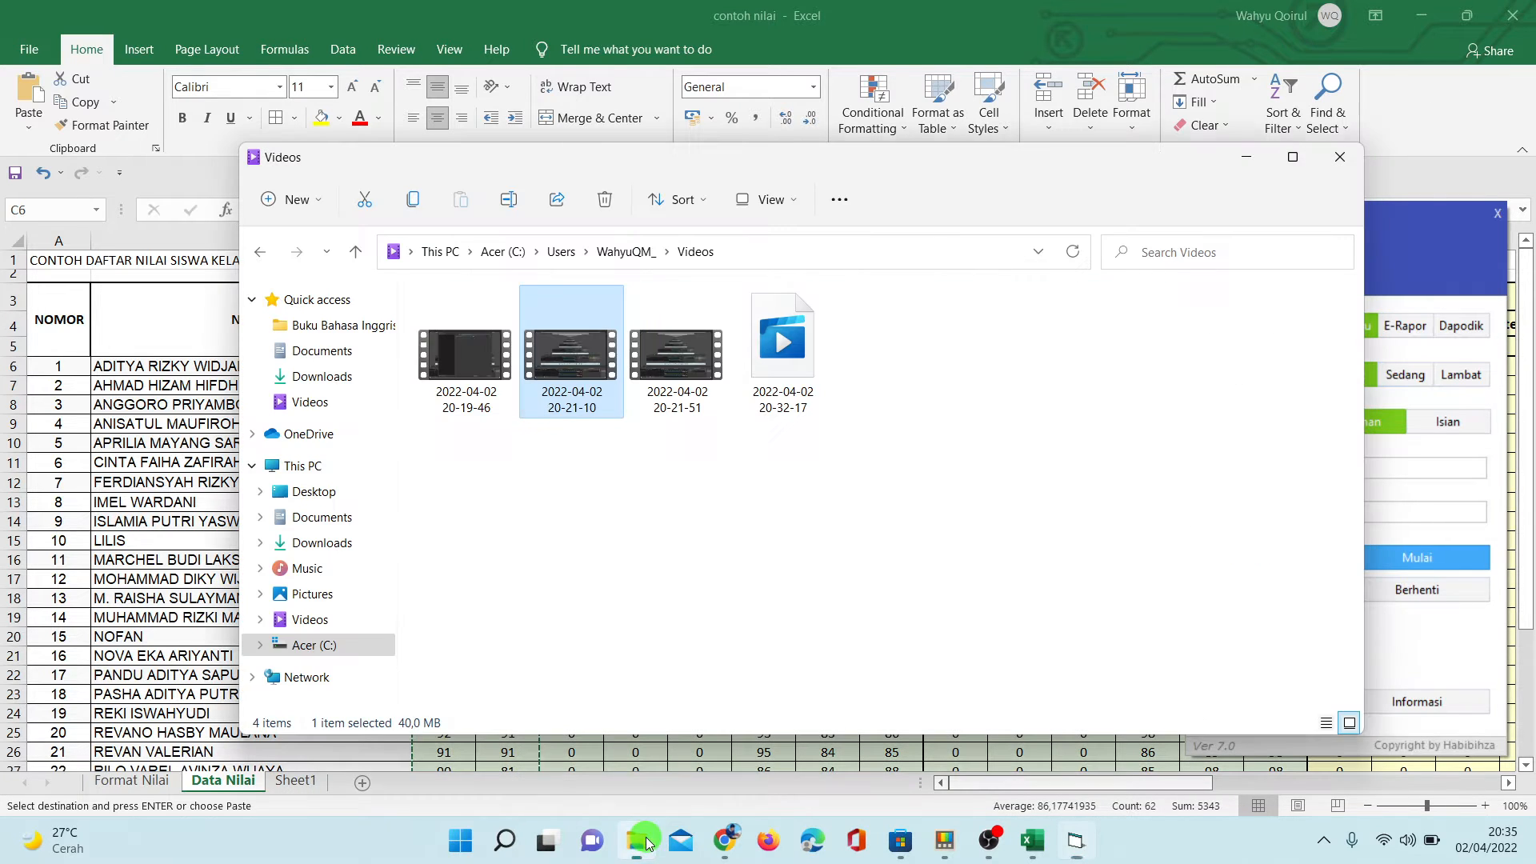
click(324, 376)
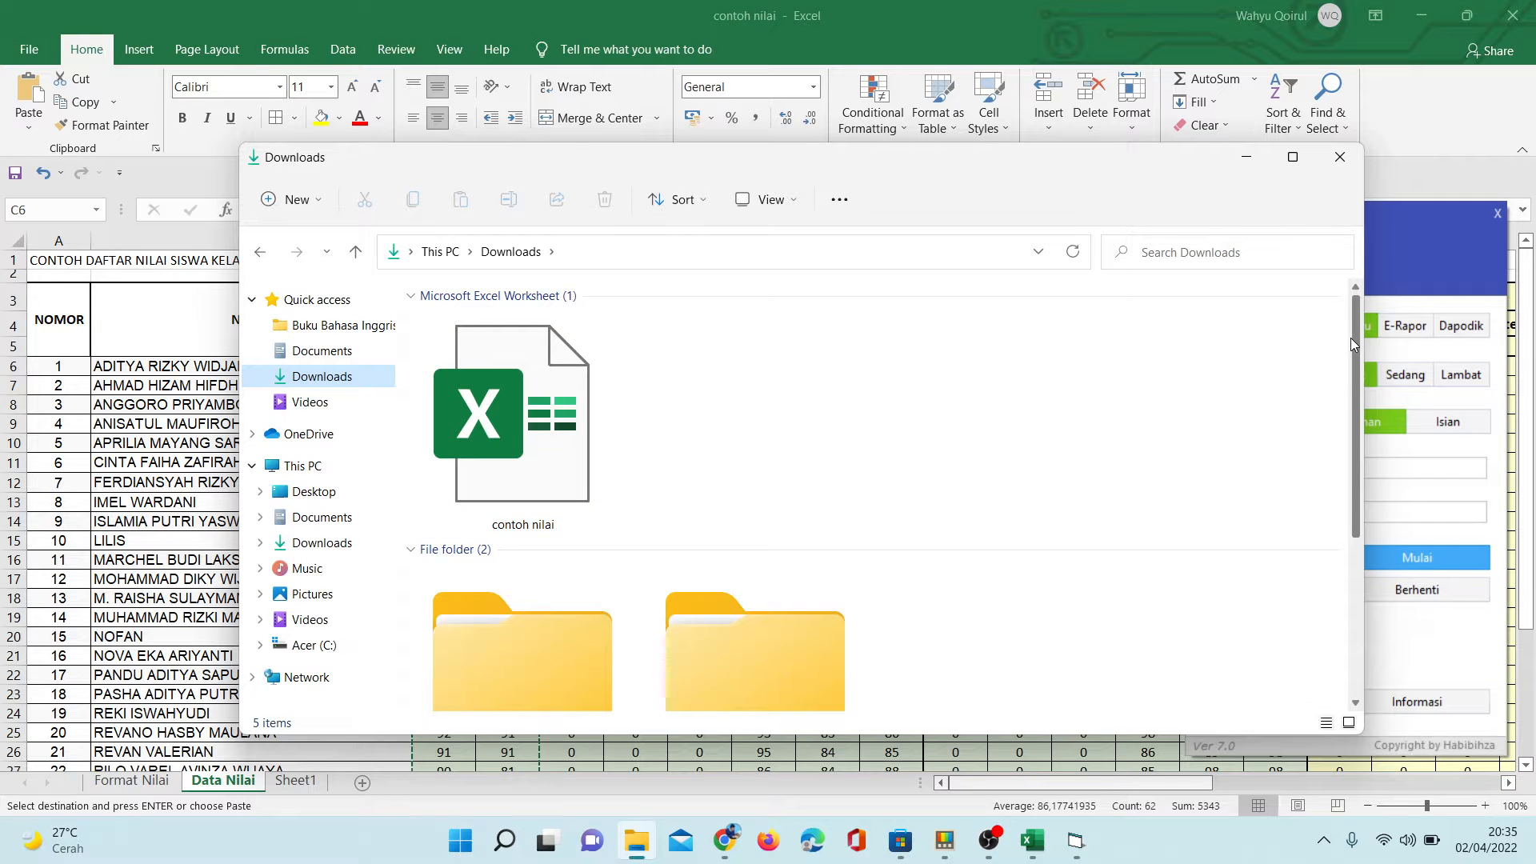
drag(1351, 337, 1351, 516)
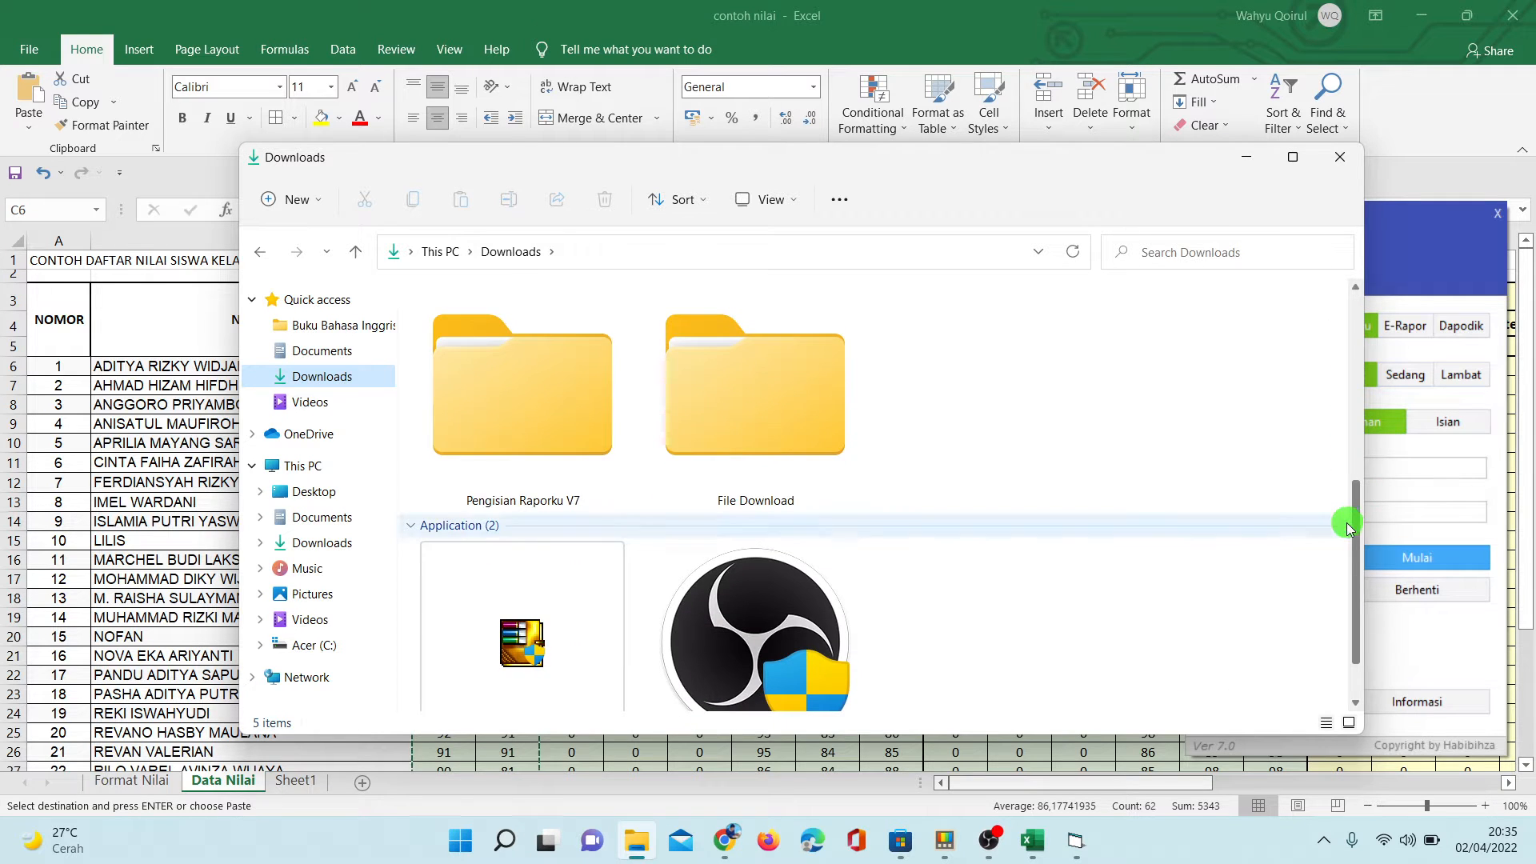
double_click(568, 432)
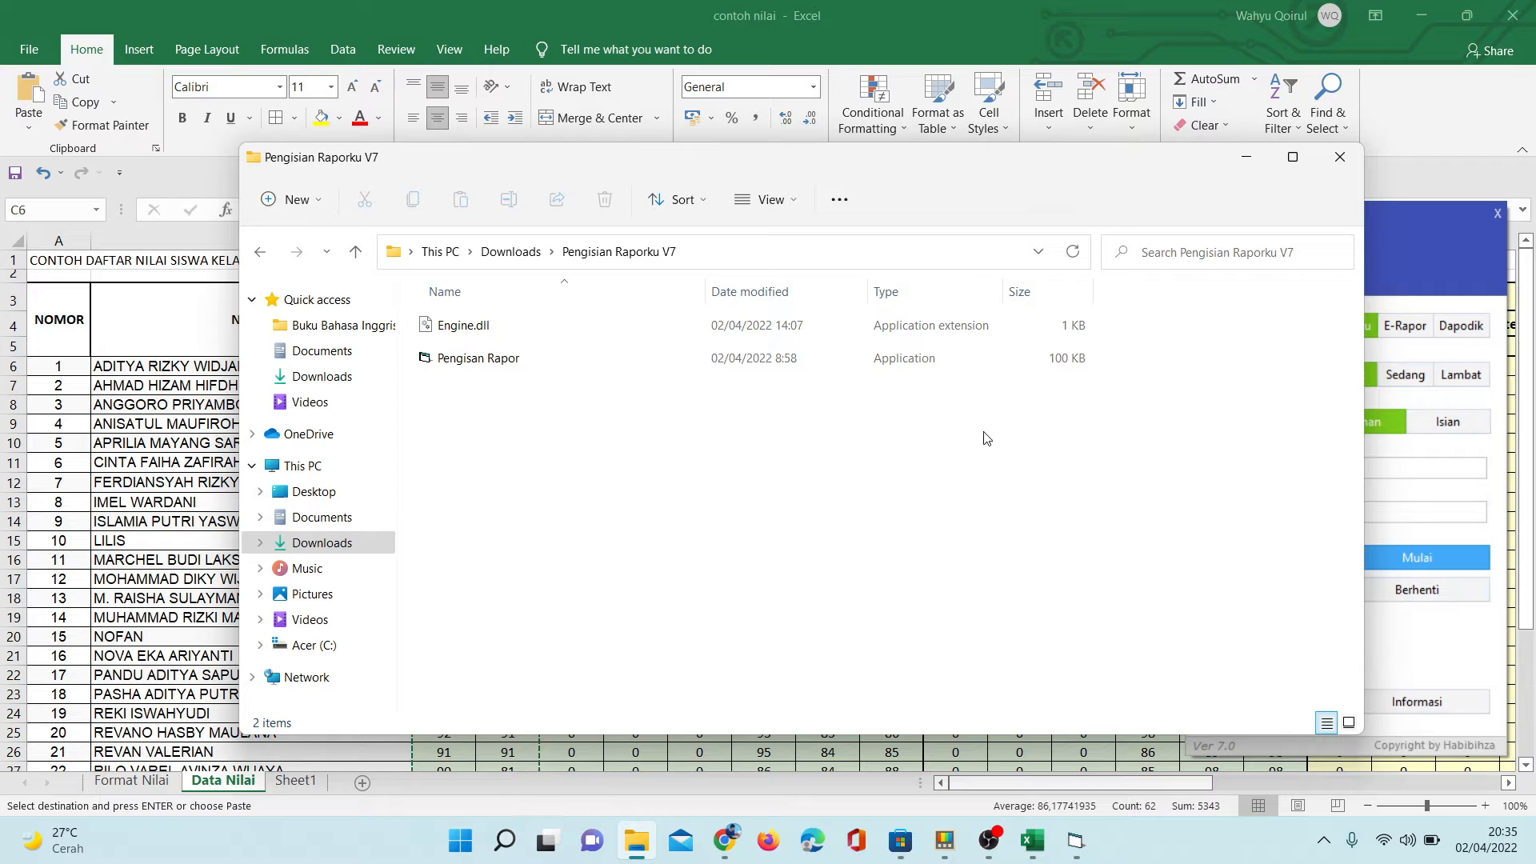
double_click(472, 363)
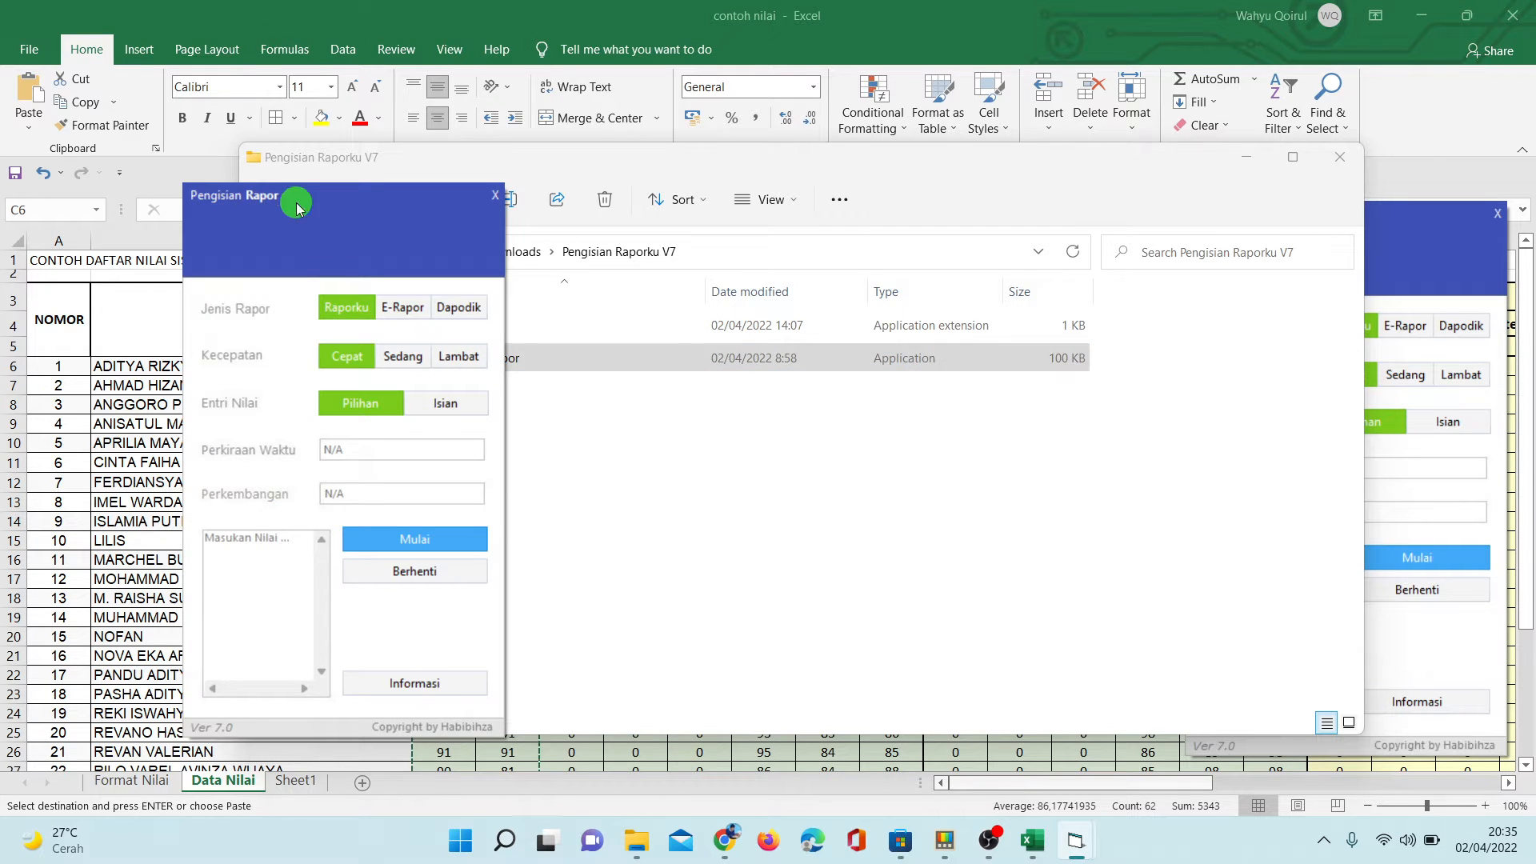
drag(296, 208, 804, 244)
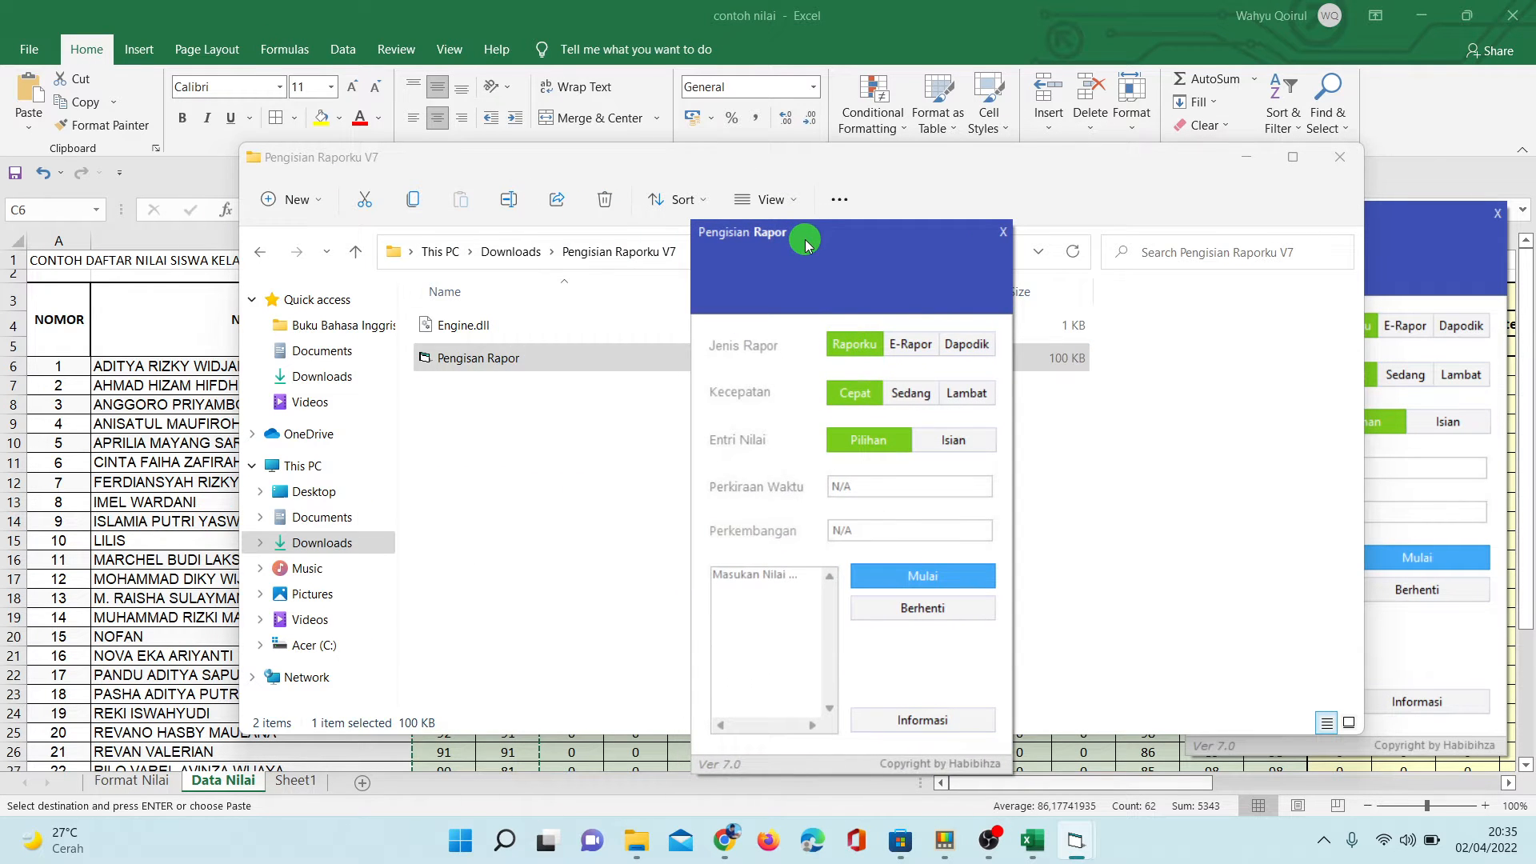
click(1246, 157)
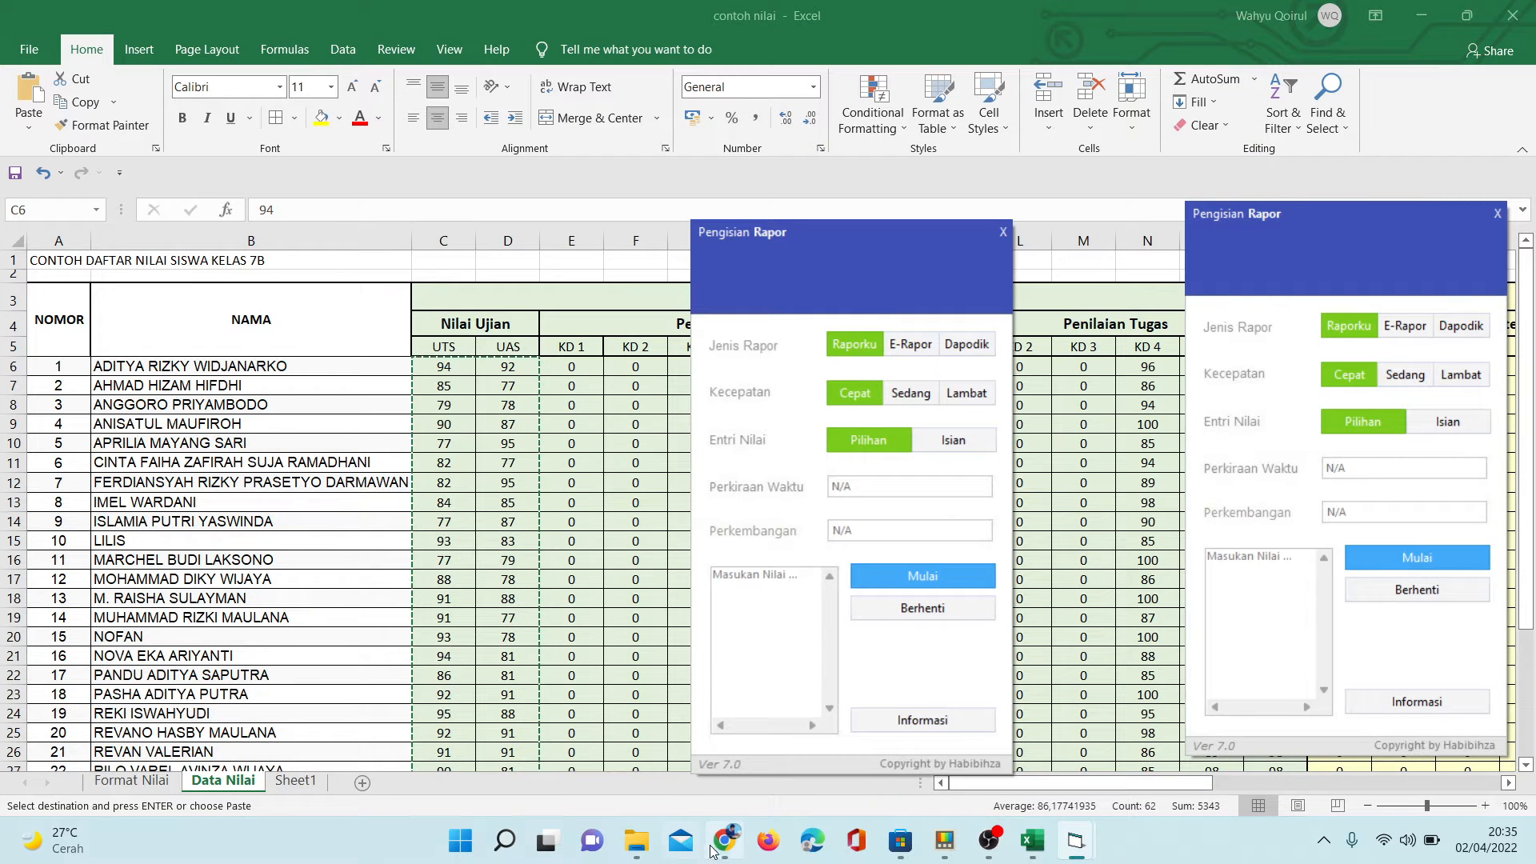
- Switch to Chrome, restore it to a smaller window, and place the Pengisian Rapor tool beside the PTS dan PAS table
click(715, 846)
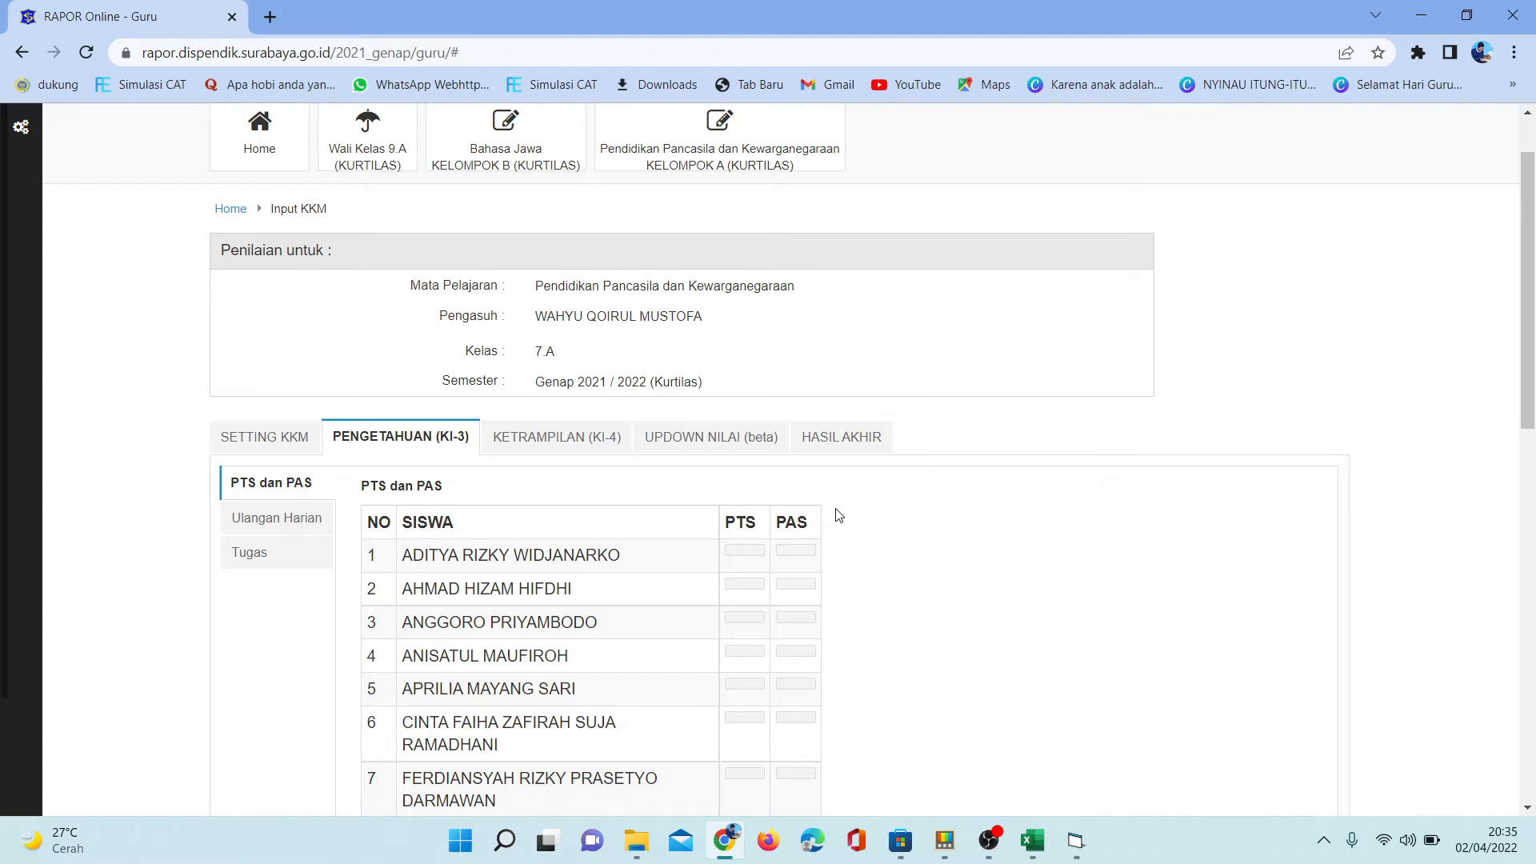
click(1467, 16)
click(1373, 227)
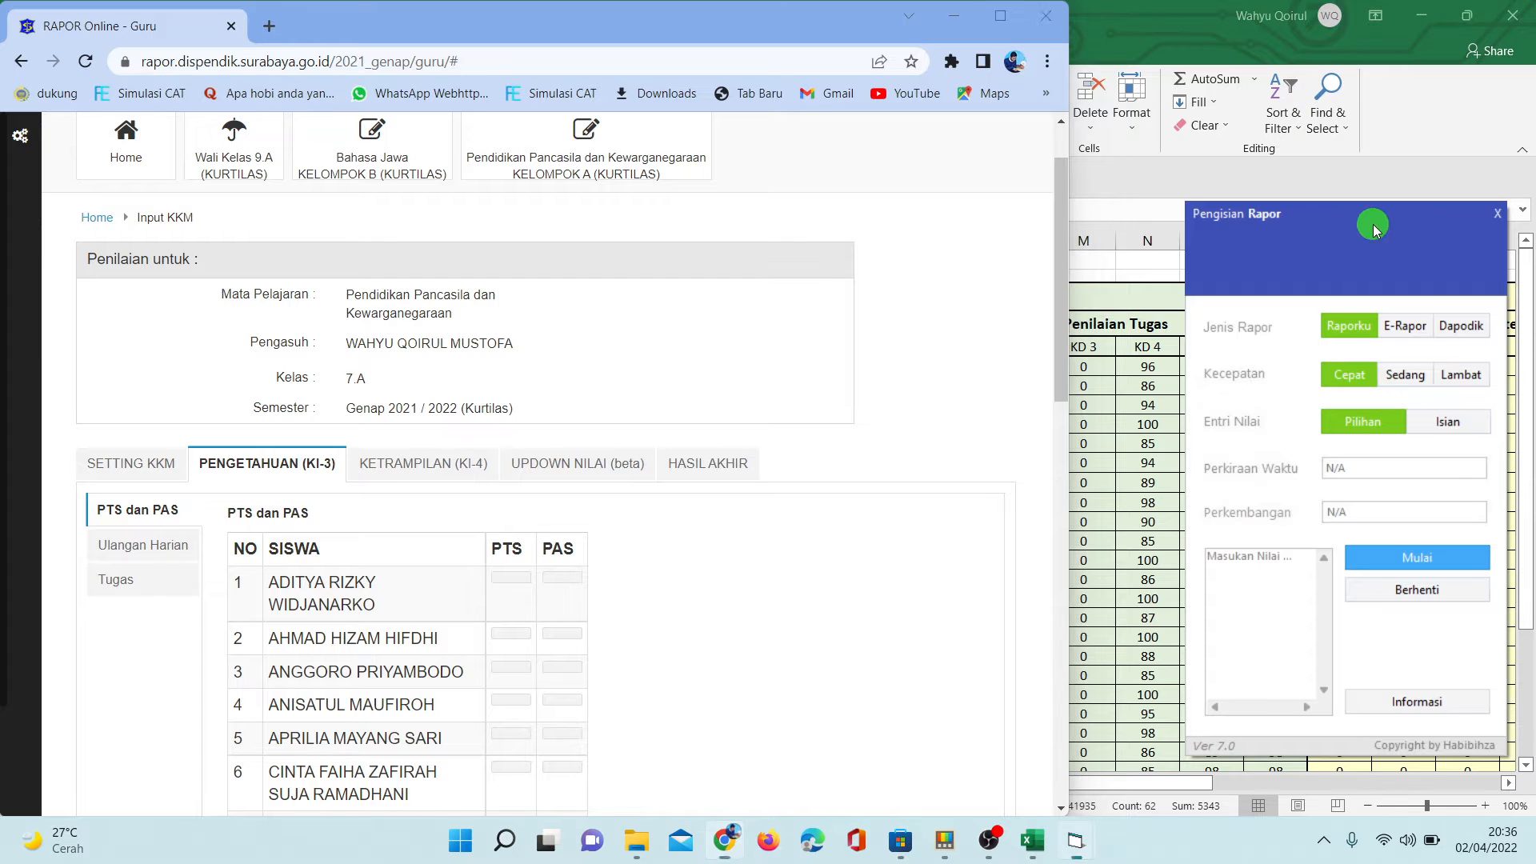
drag(1373, 227, 1276, 238)
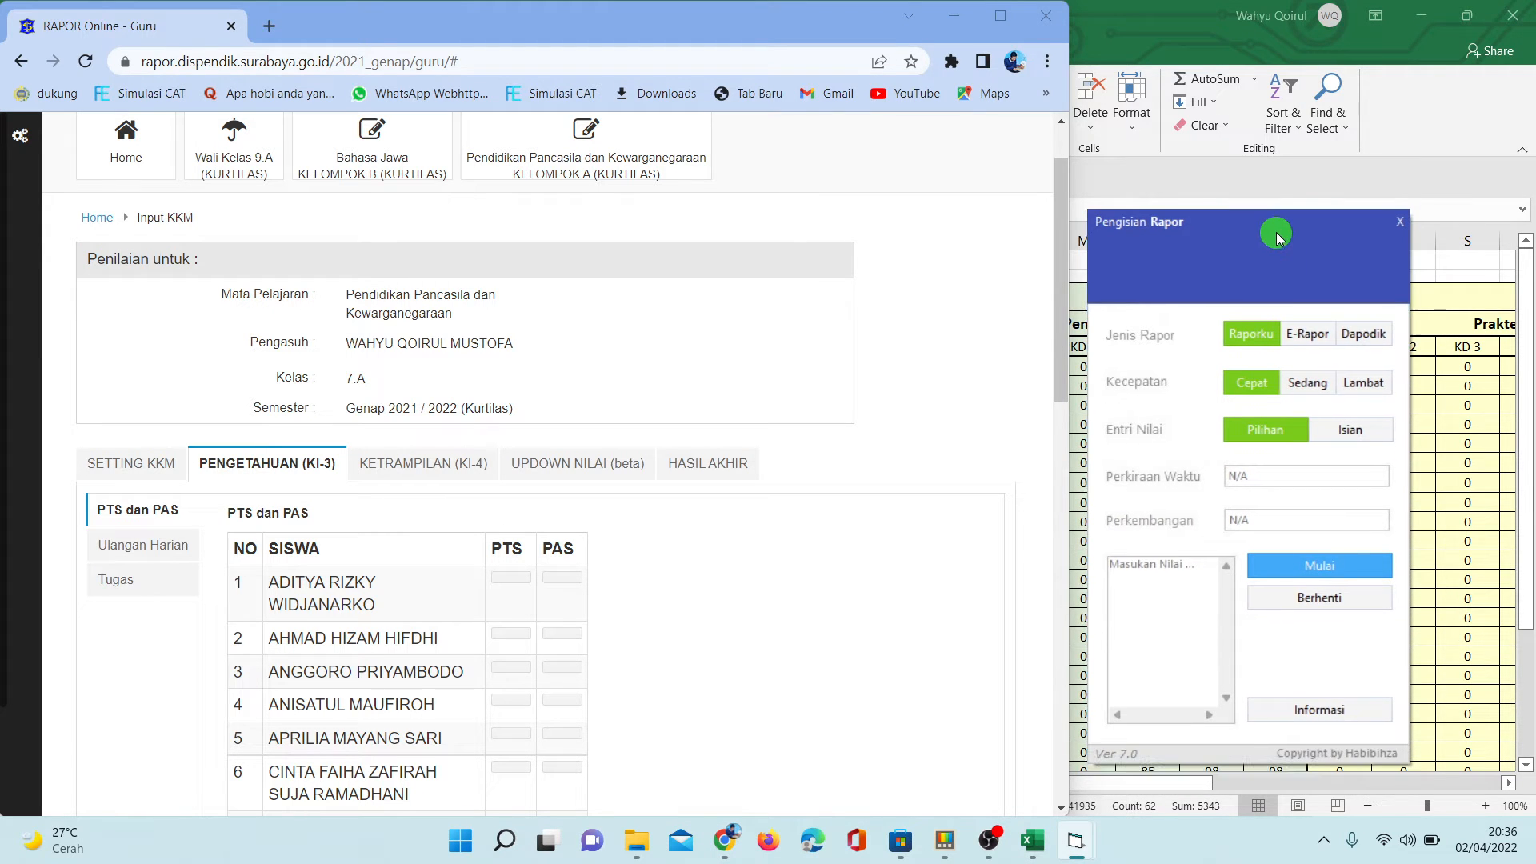
- Paste the copied UTS and UAS scores into the Pengisian Rapor score box
click(1155, 576)
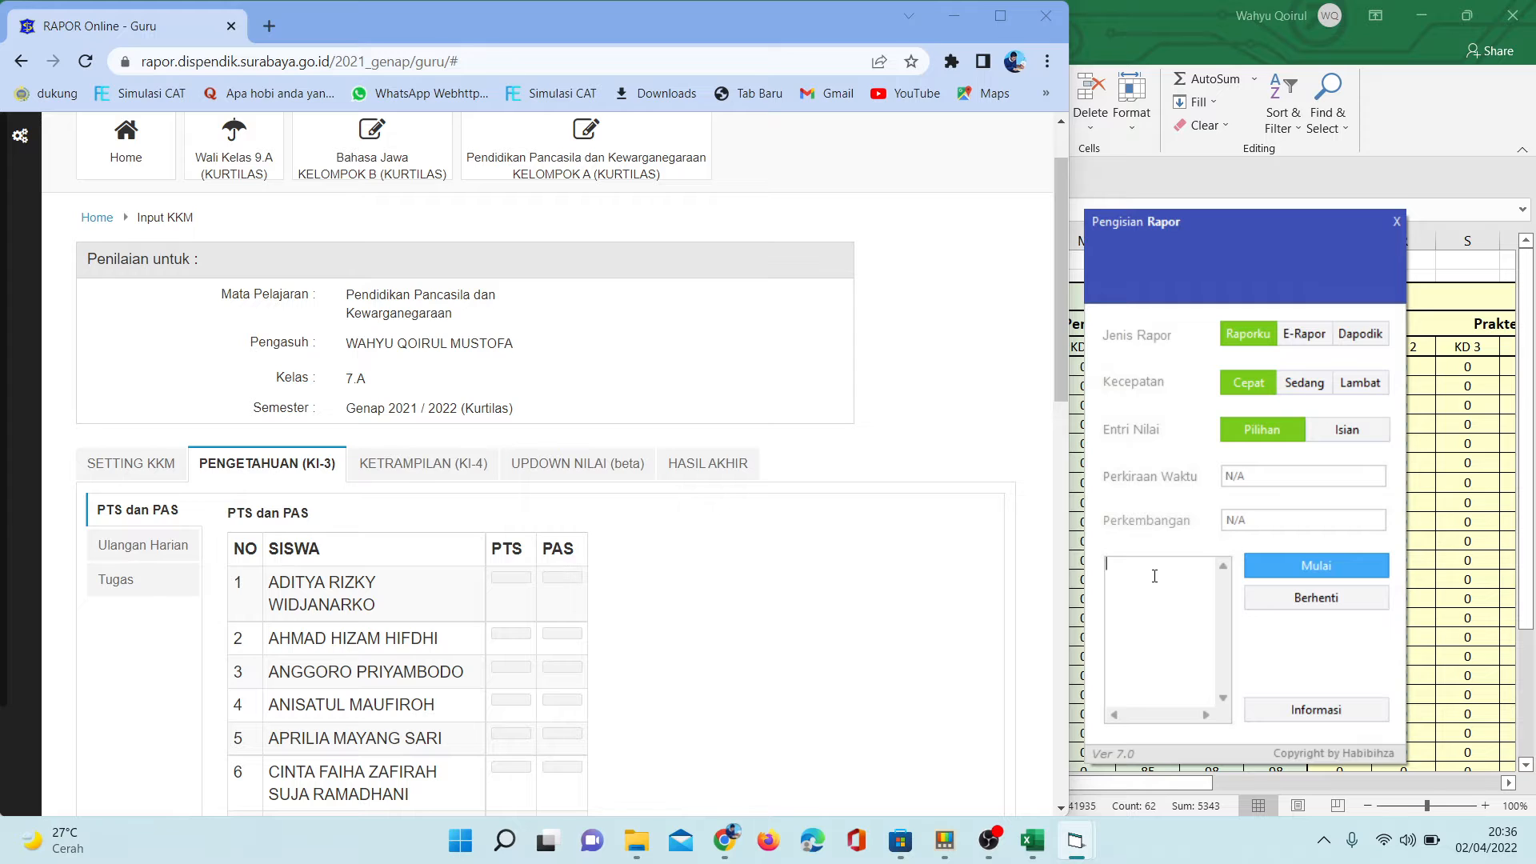
right_click(1154, 576)
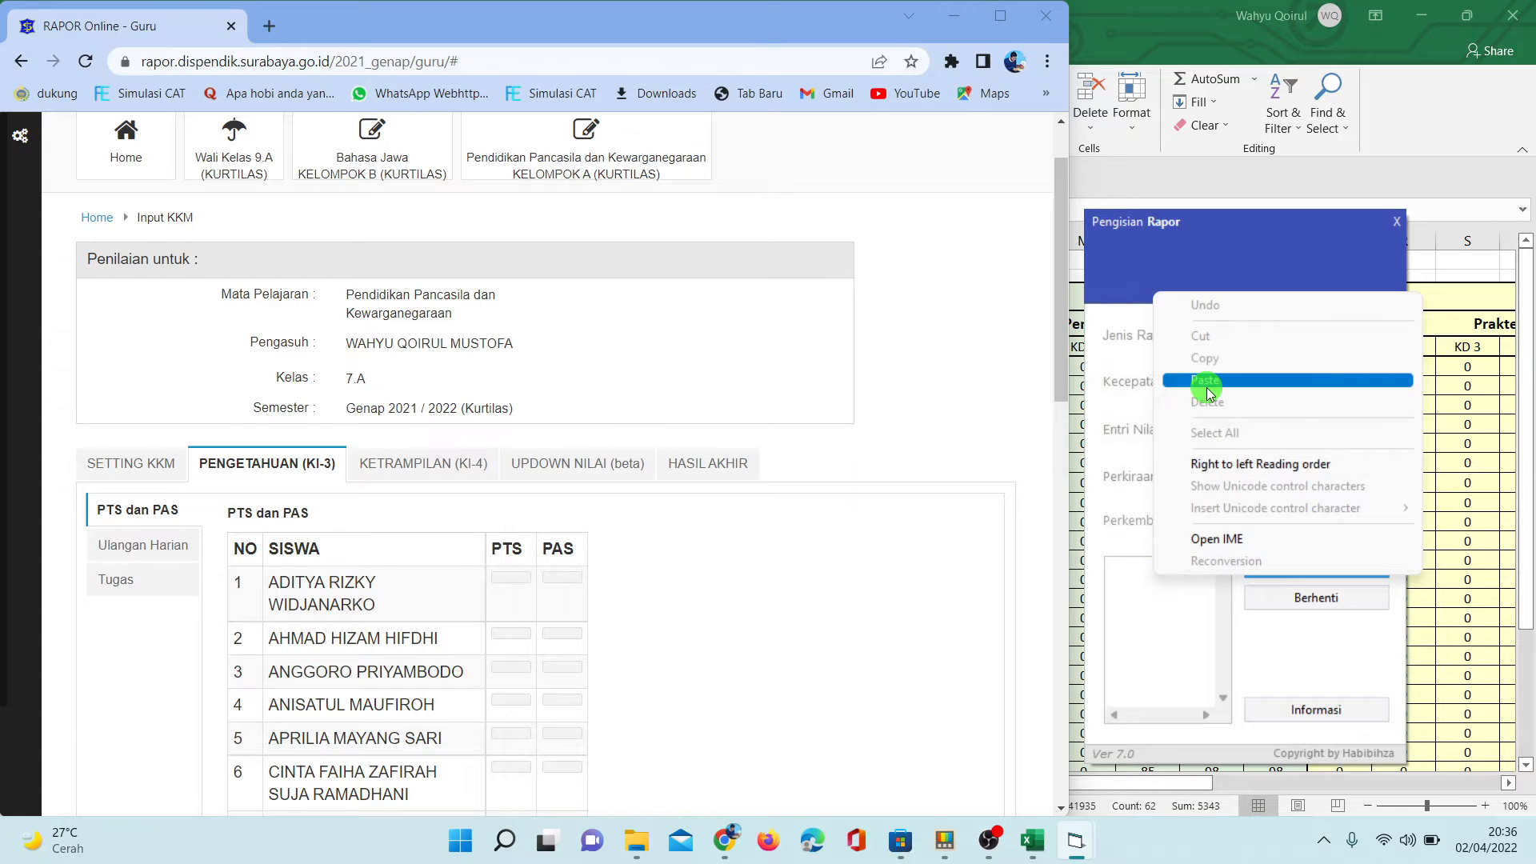
click(1207, 382)
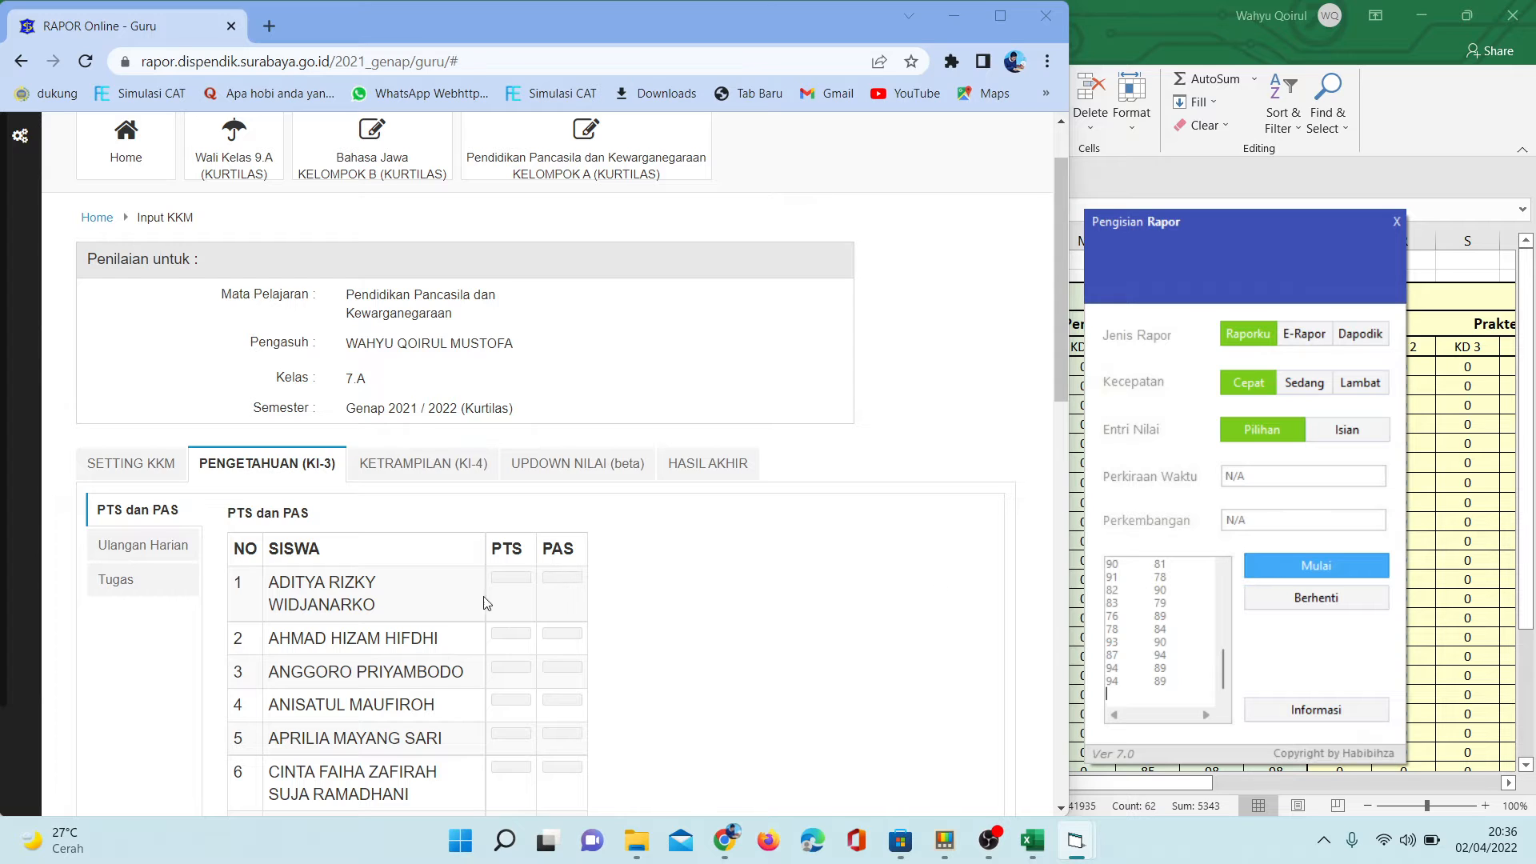
- Focus the first student's row in the PTS dan PAS table, and run the automatic score entry in Pengisian Rapor
click(365, 584)
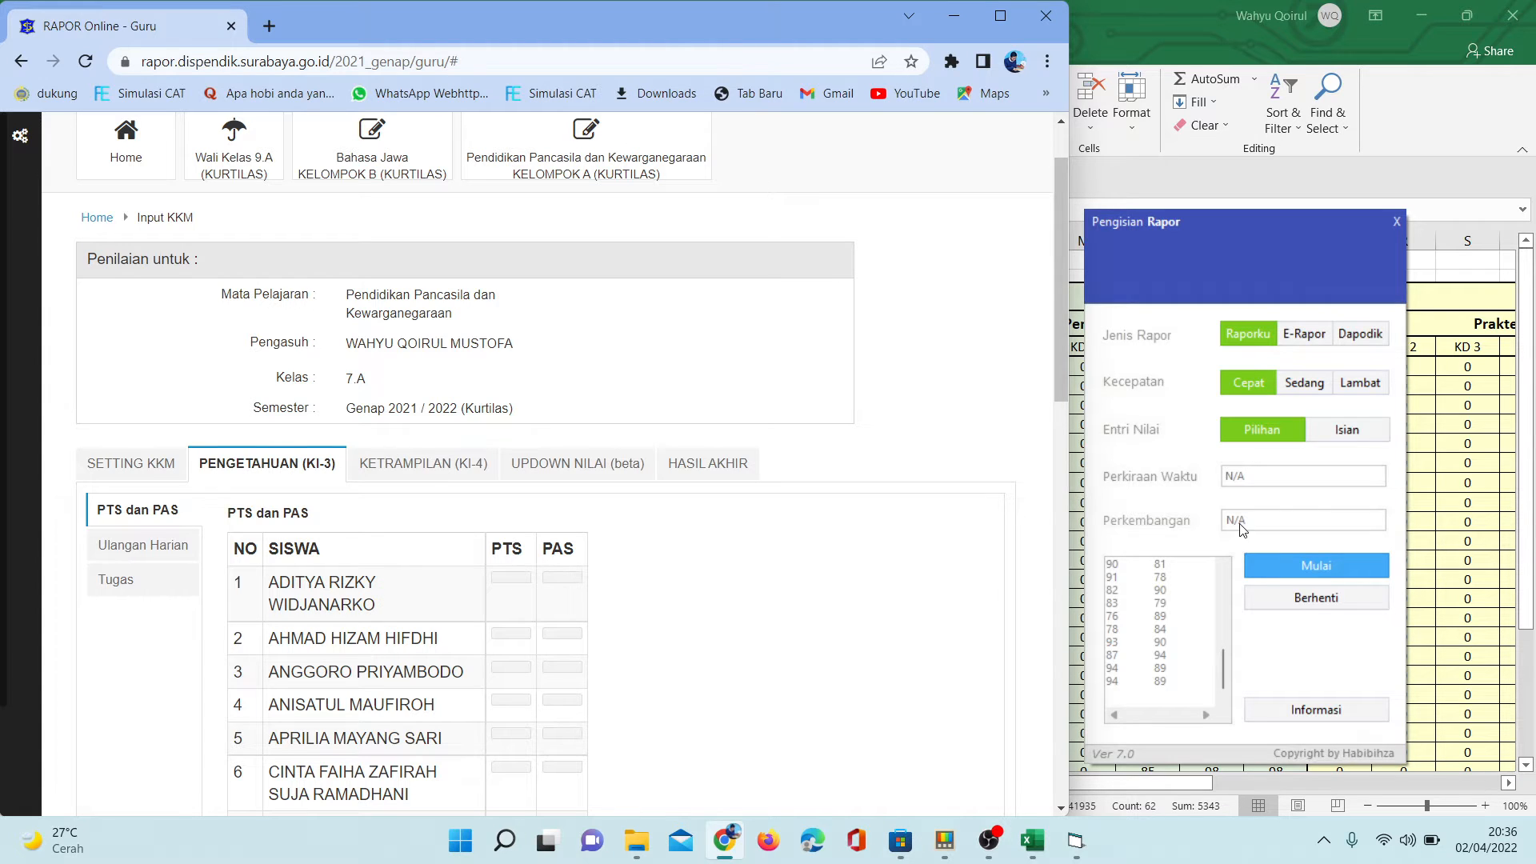
click(1272, 573)
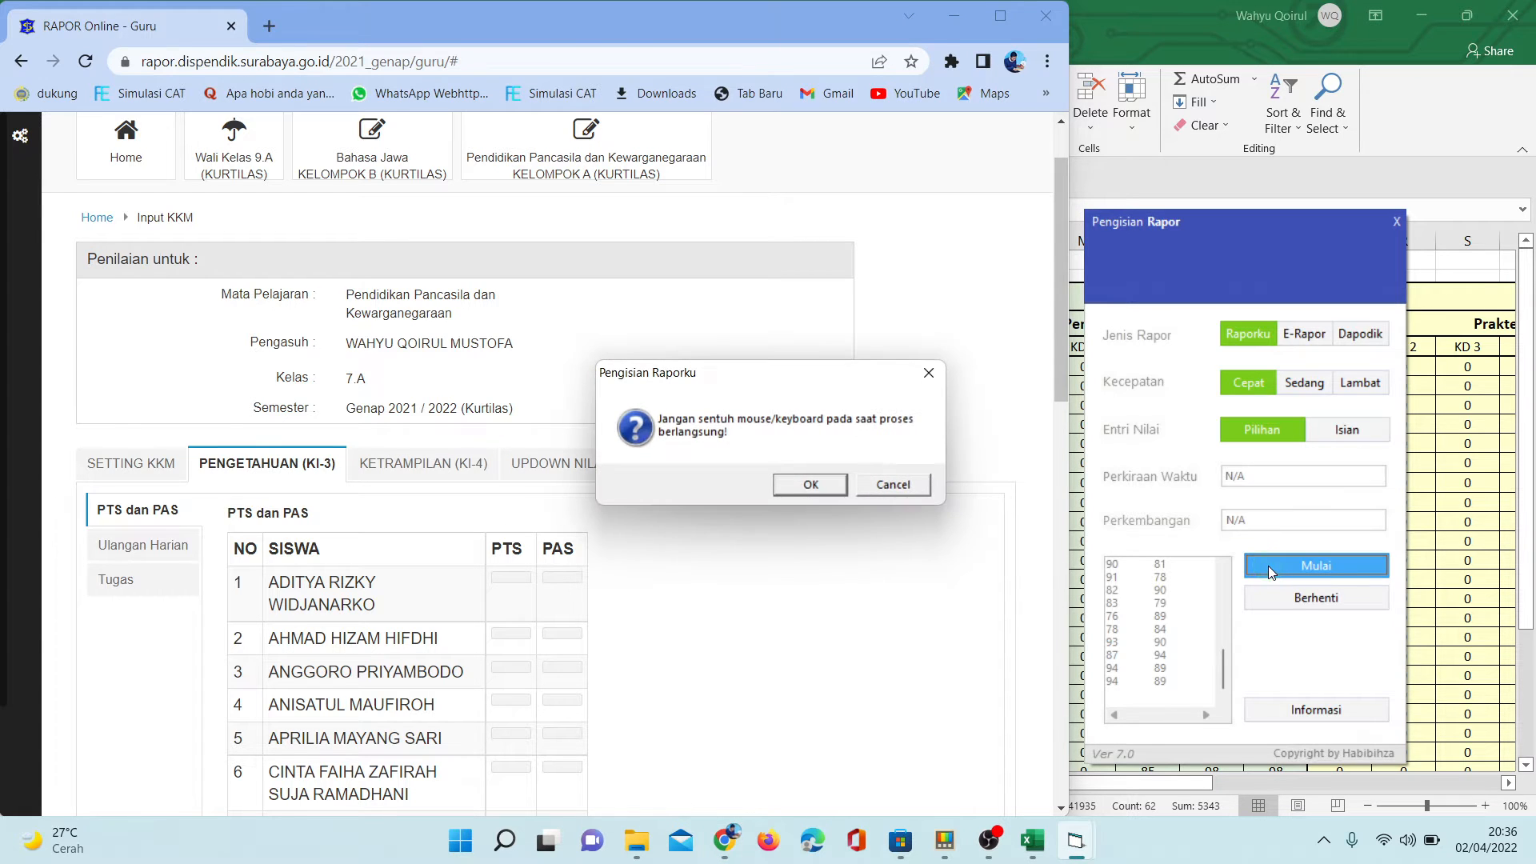
click(810, 485)
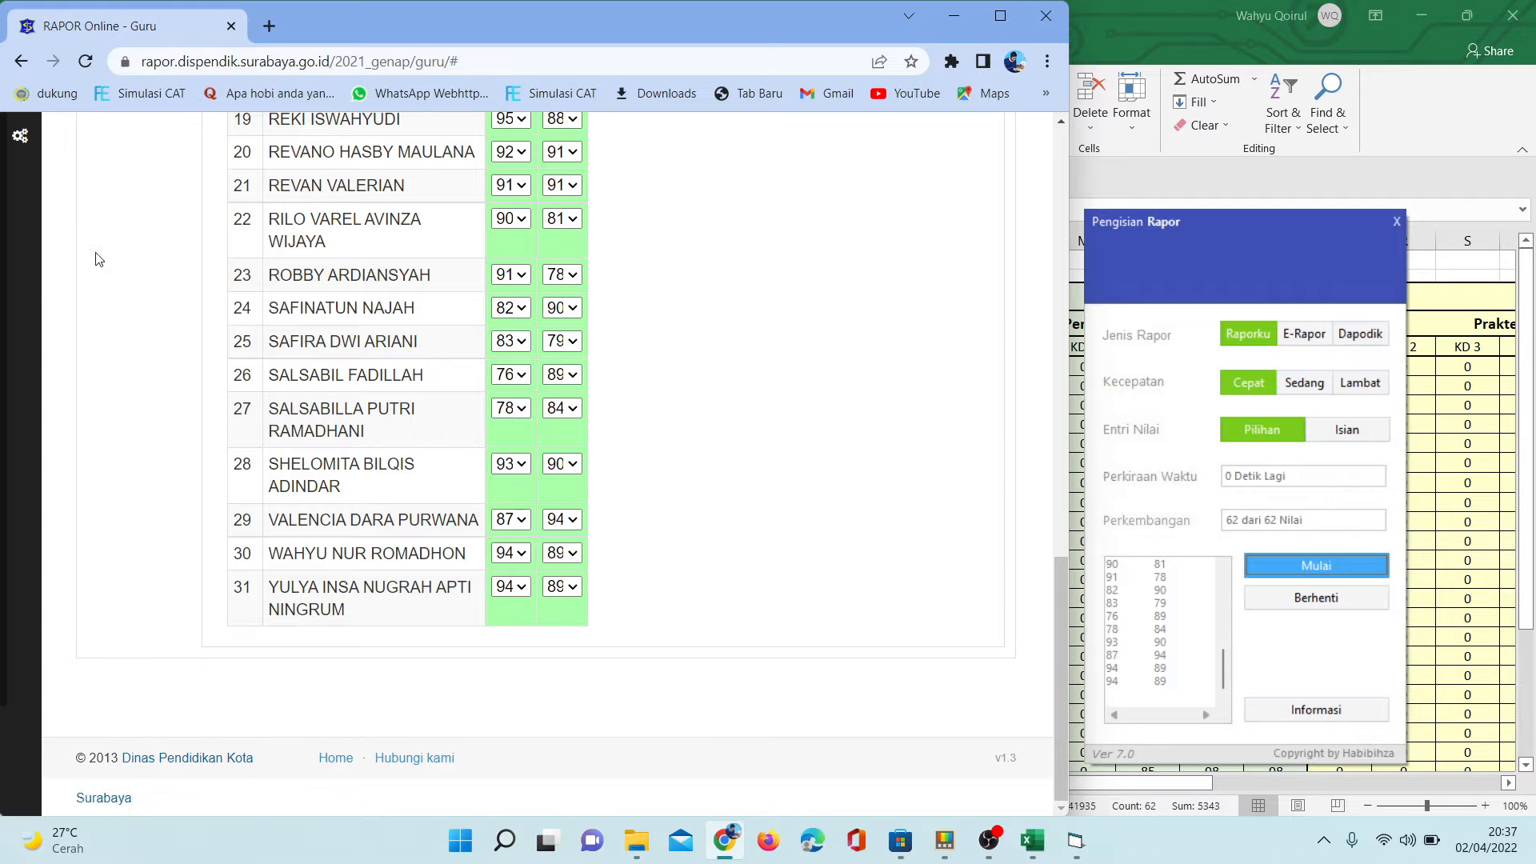
- Open the Ulangan Harian table under PENGETAHUAN (KI-3), and switch to the Data Nilai sheet in Excel at the first KD 1 score
drag(1061, 616, 1062, 270)
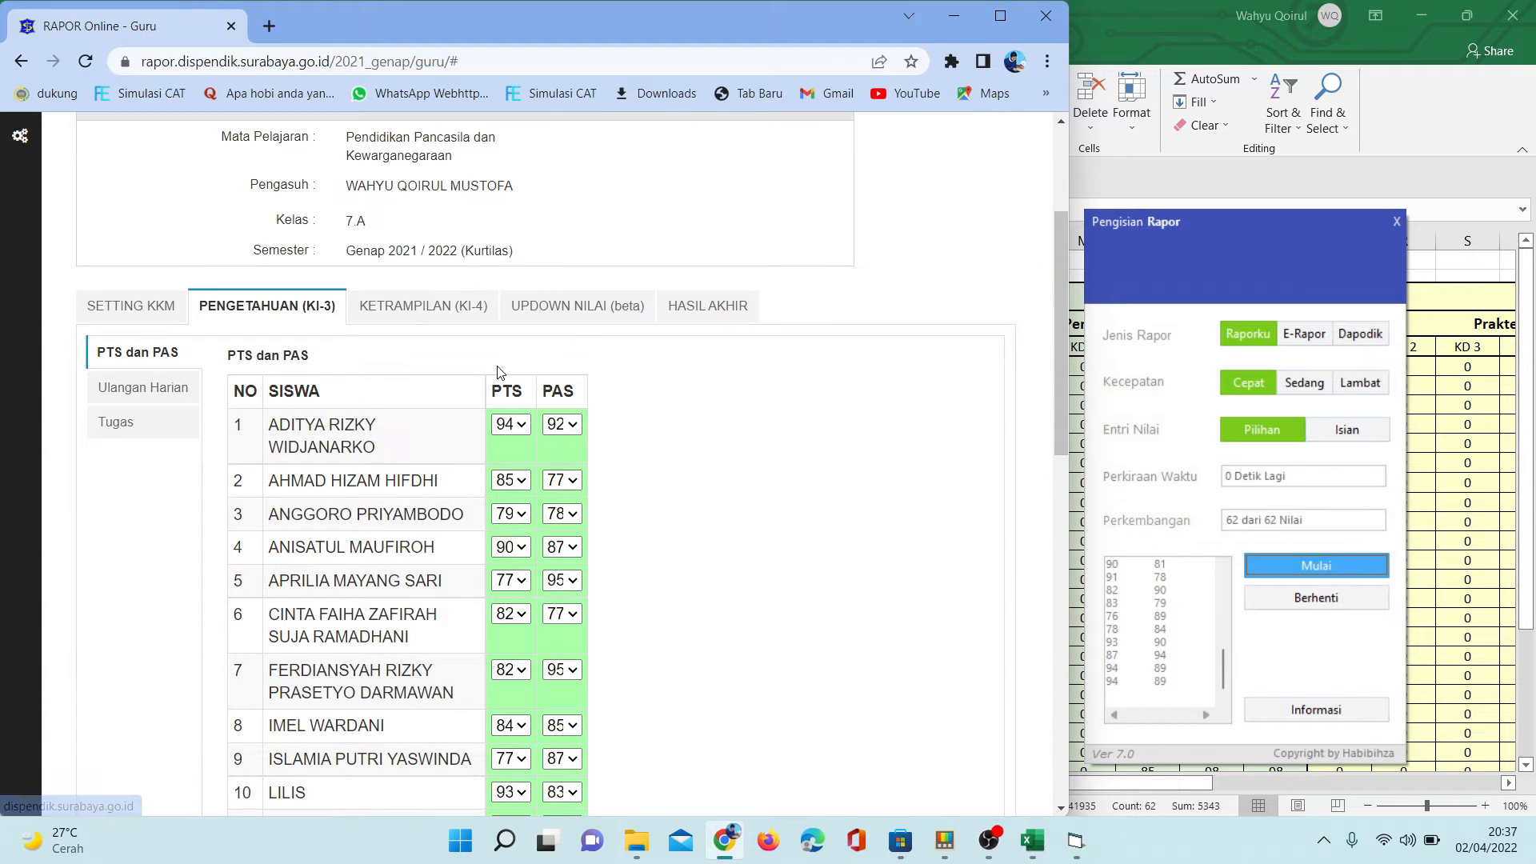
click(140, 390)
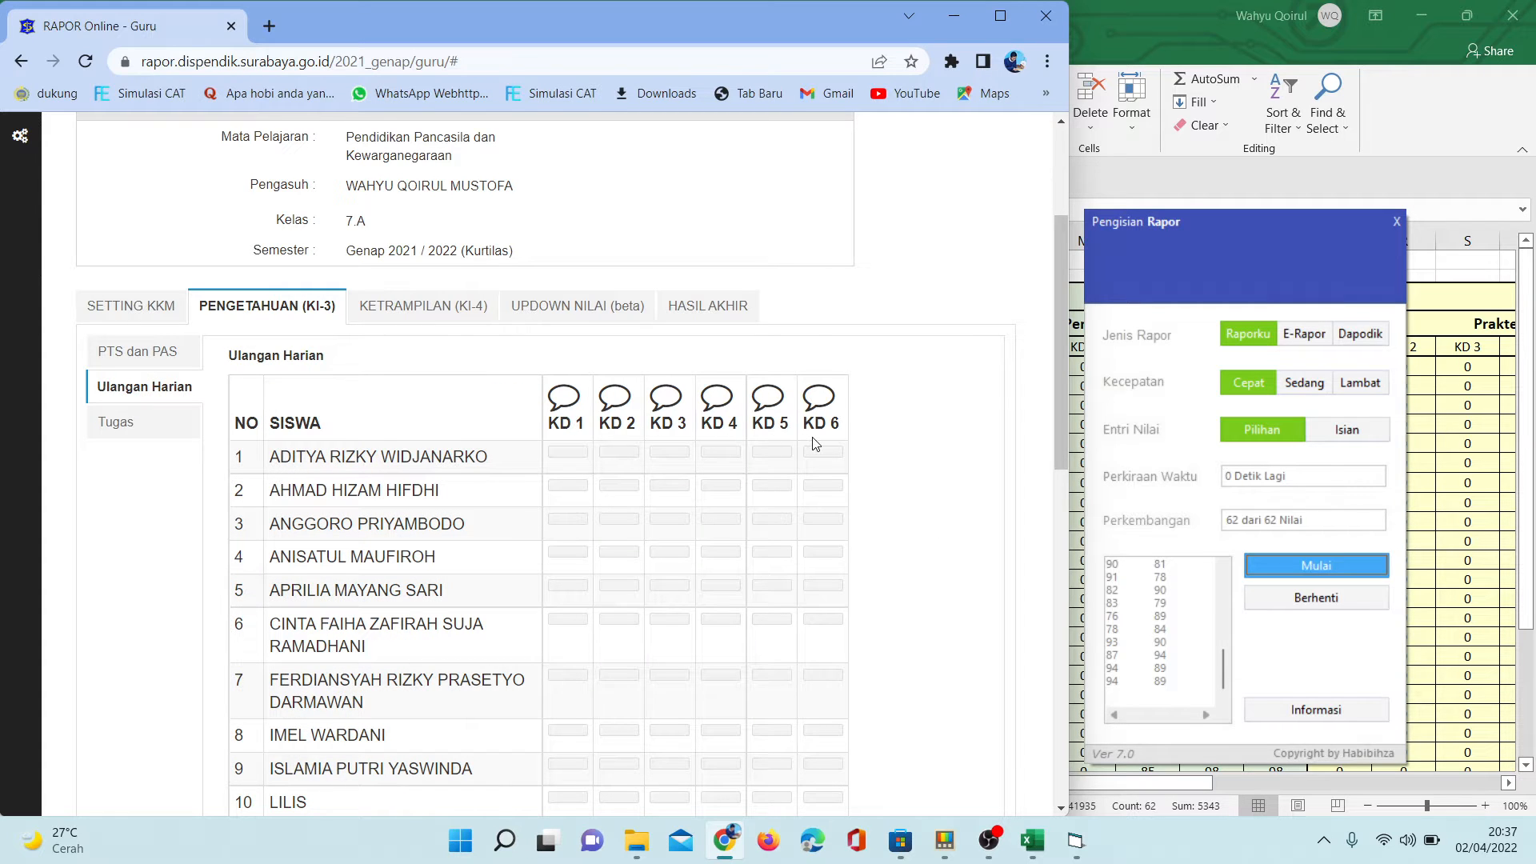
click(1452, 381)
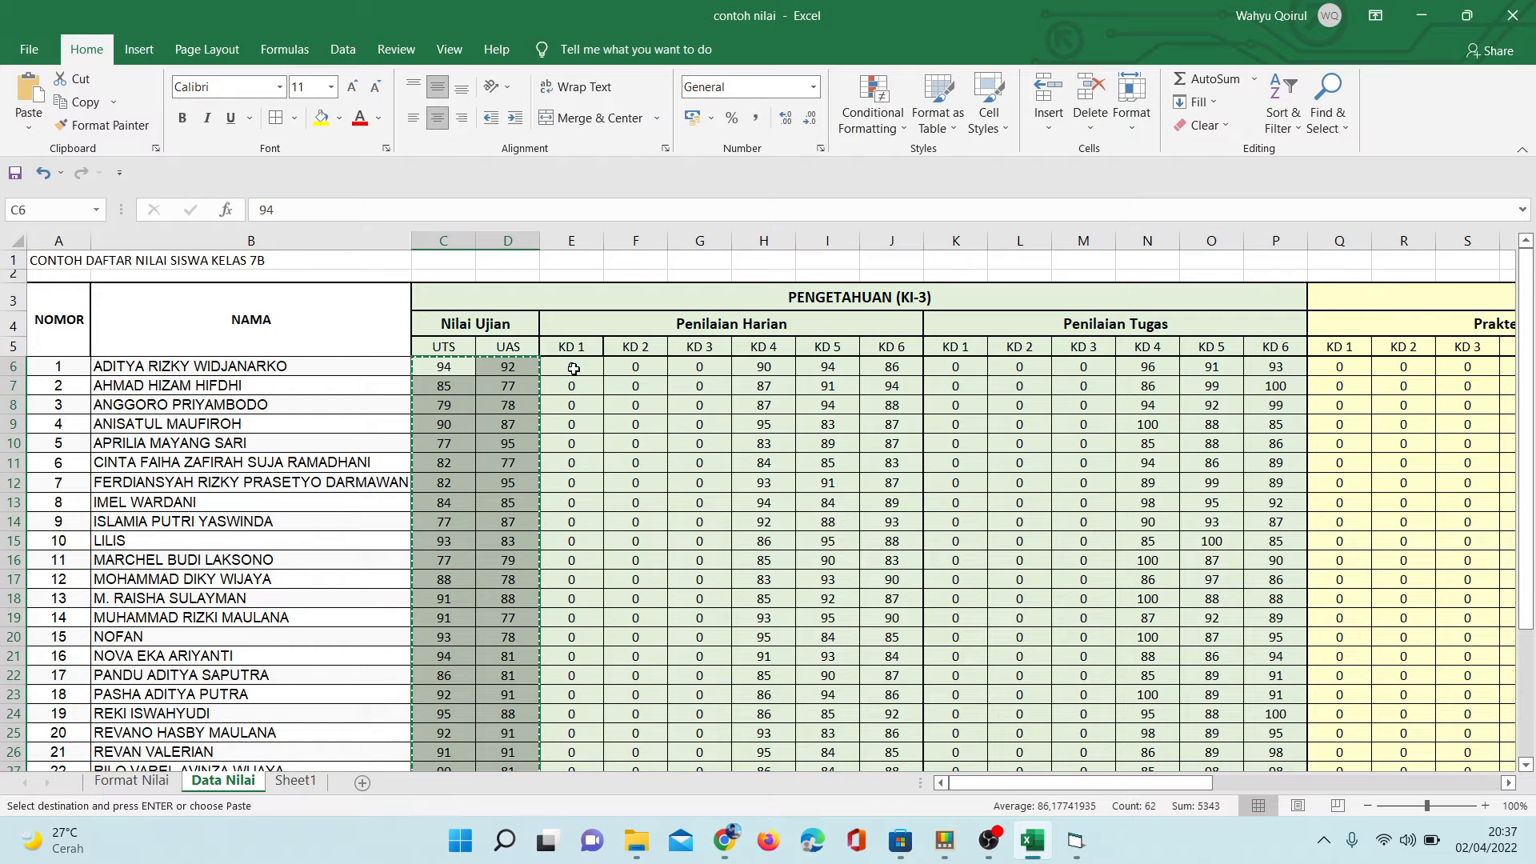
drag(572, 367, 800, 376)
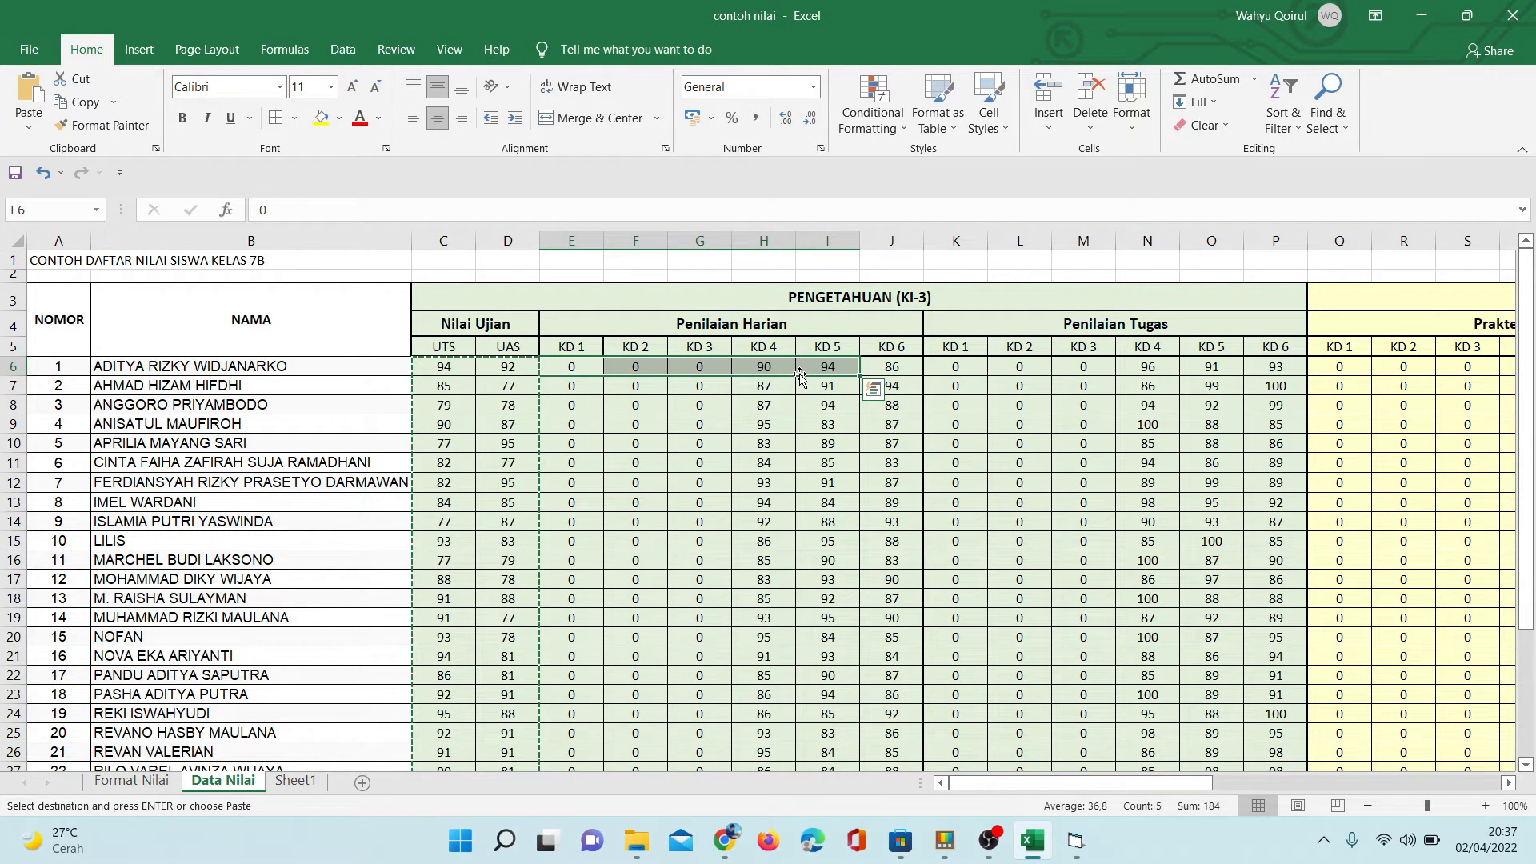
click(571, 361)
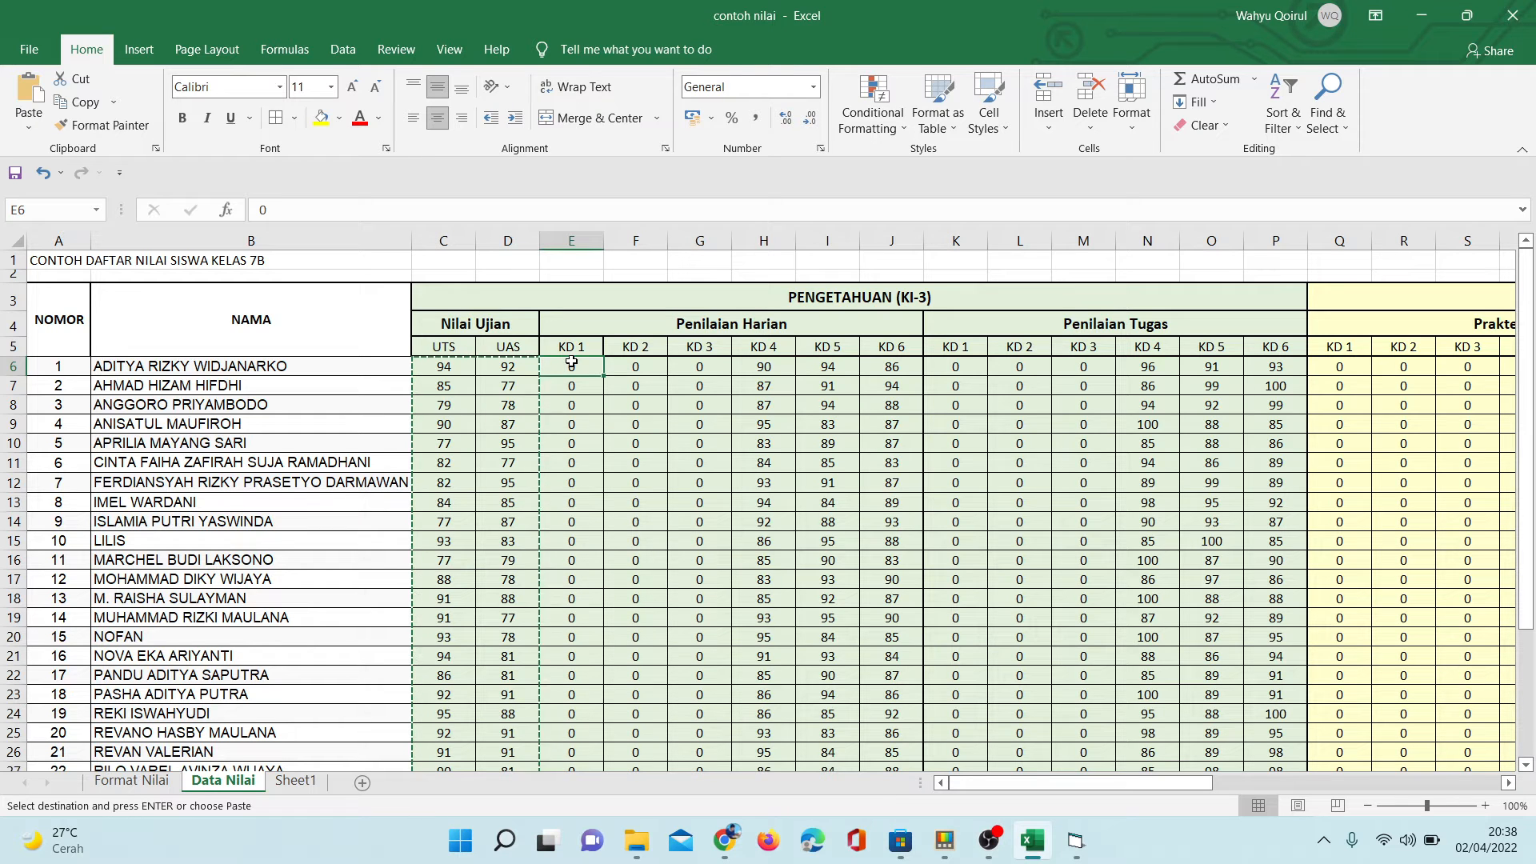
click(878, 243)
right_click(879, 246)
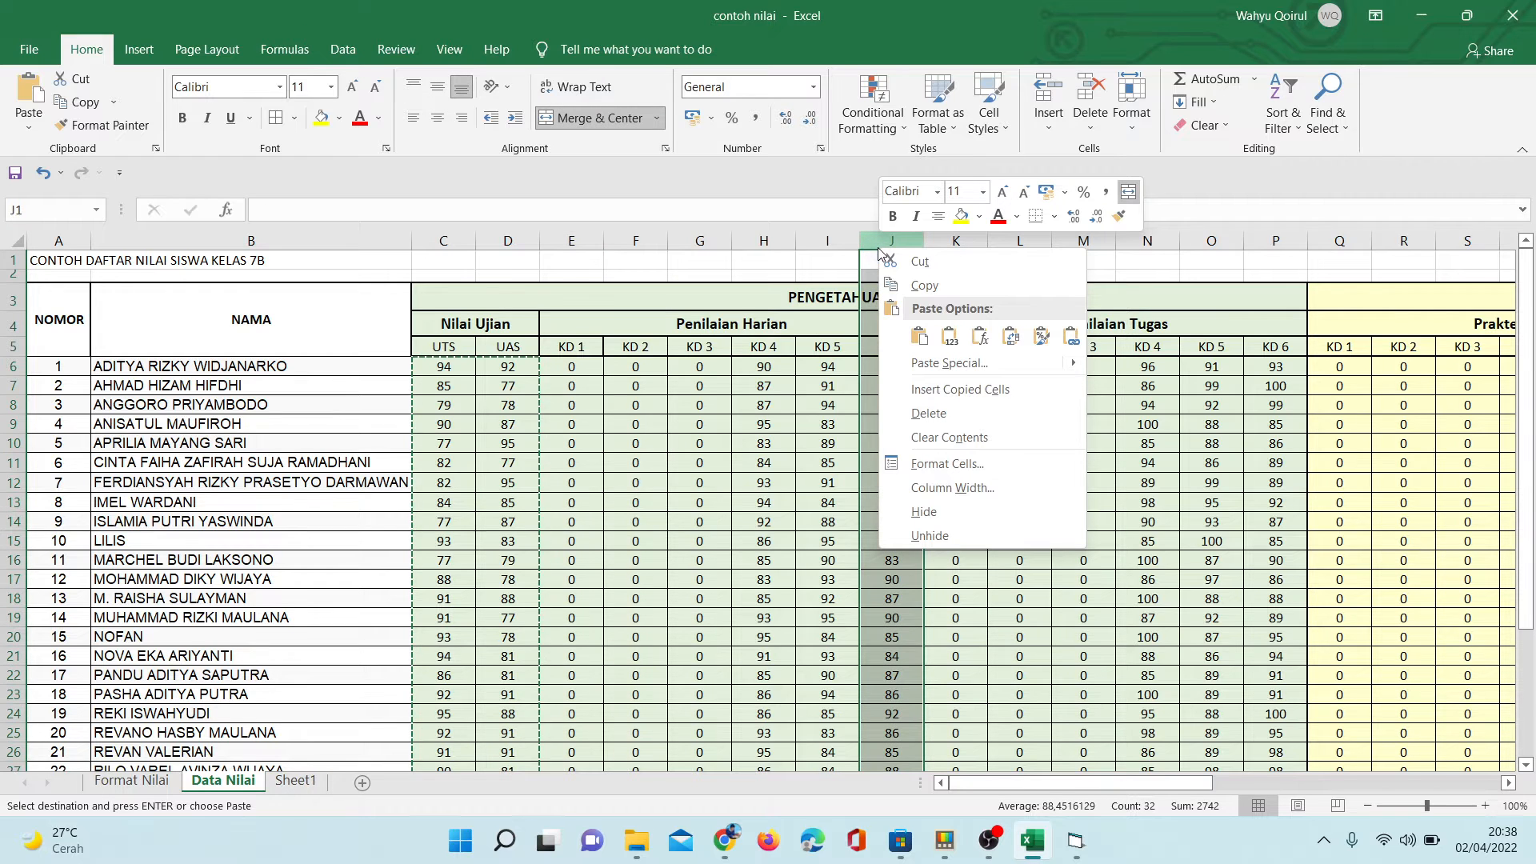
click(783, 264)
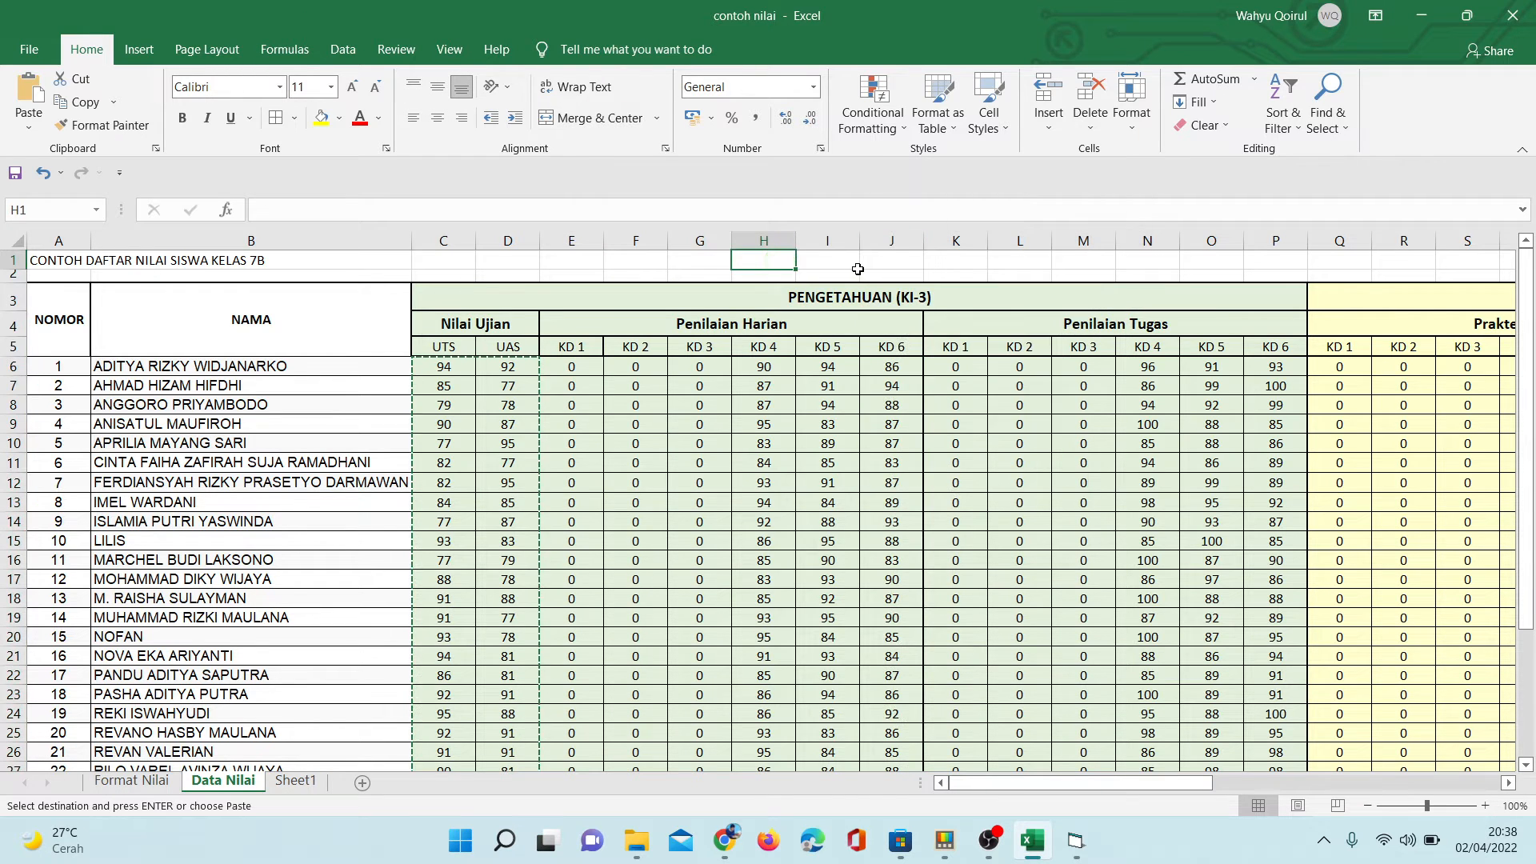
key(Escape)
- Insert four blank columns before the KD 6 column of Penilaian Harian
click(896, 245)
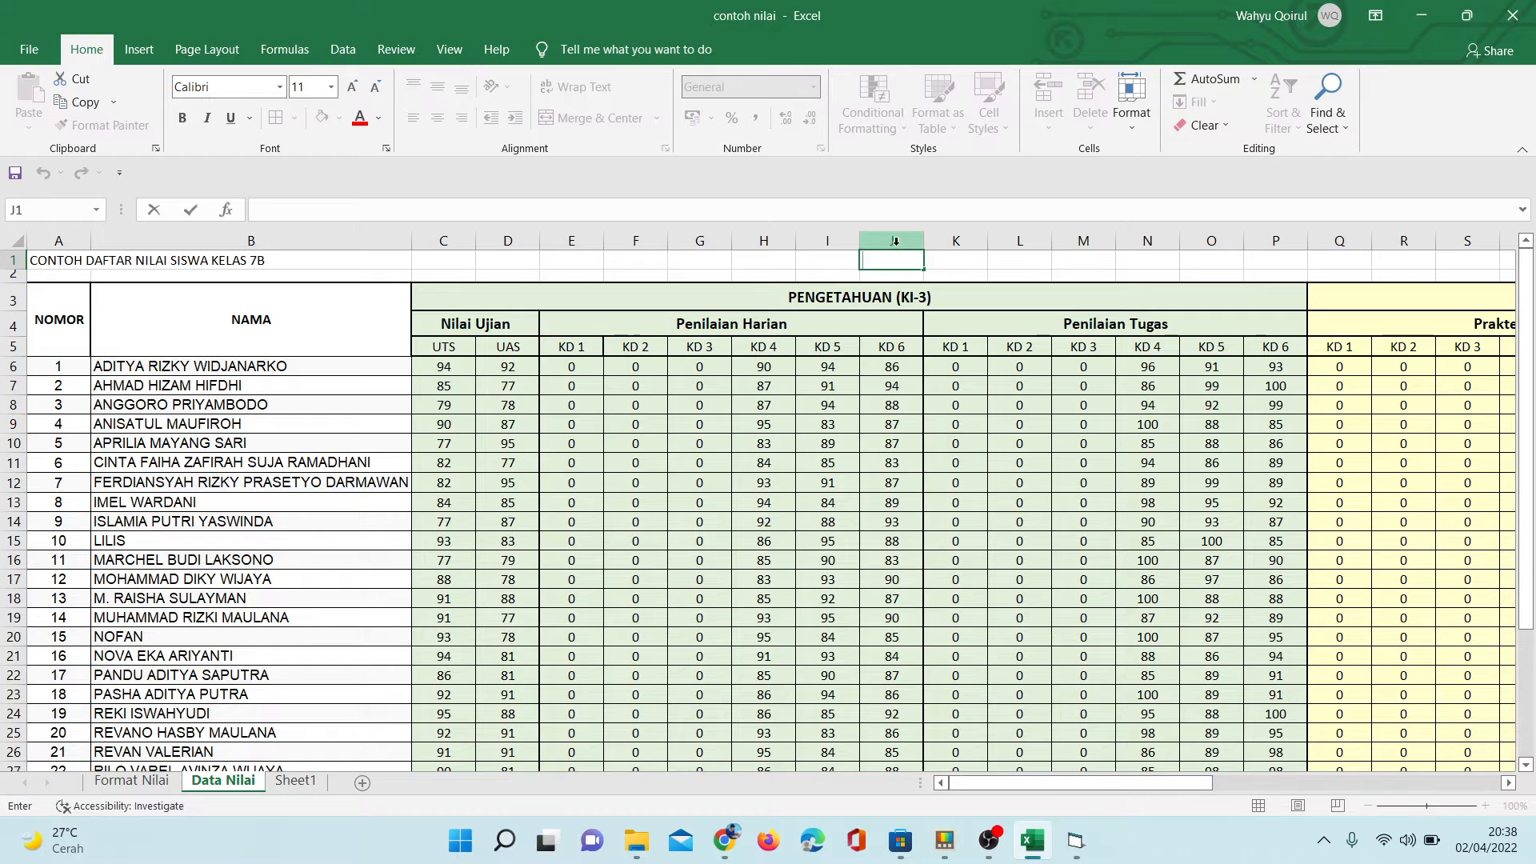
right_click(895, 241)
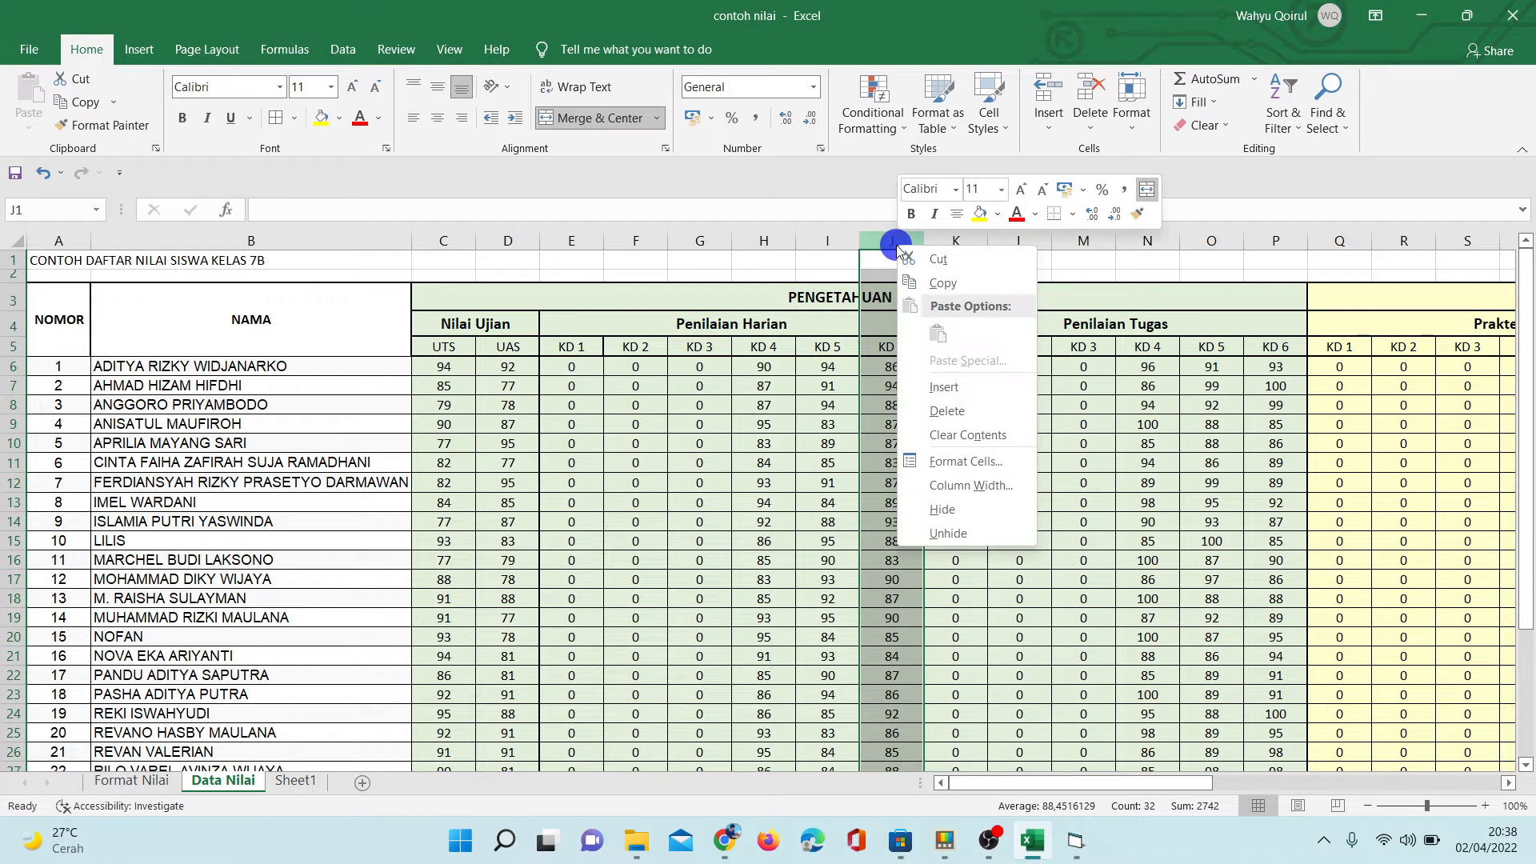
click(932, 390)
click(880, 347)
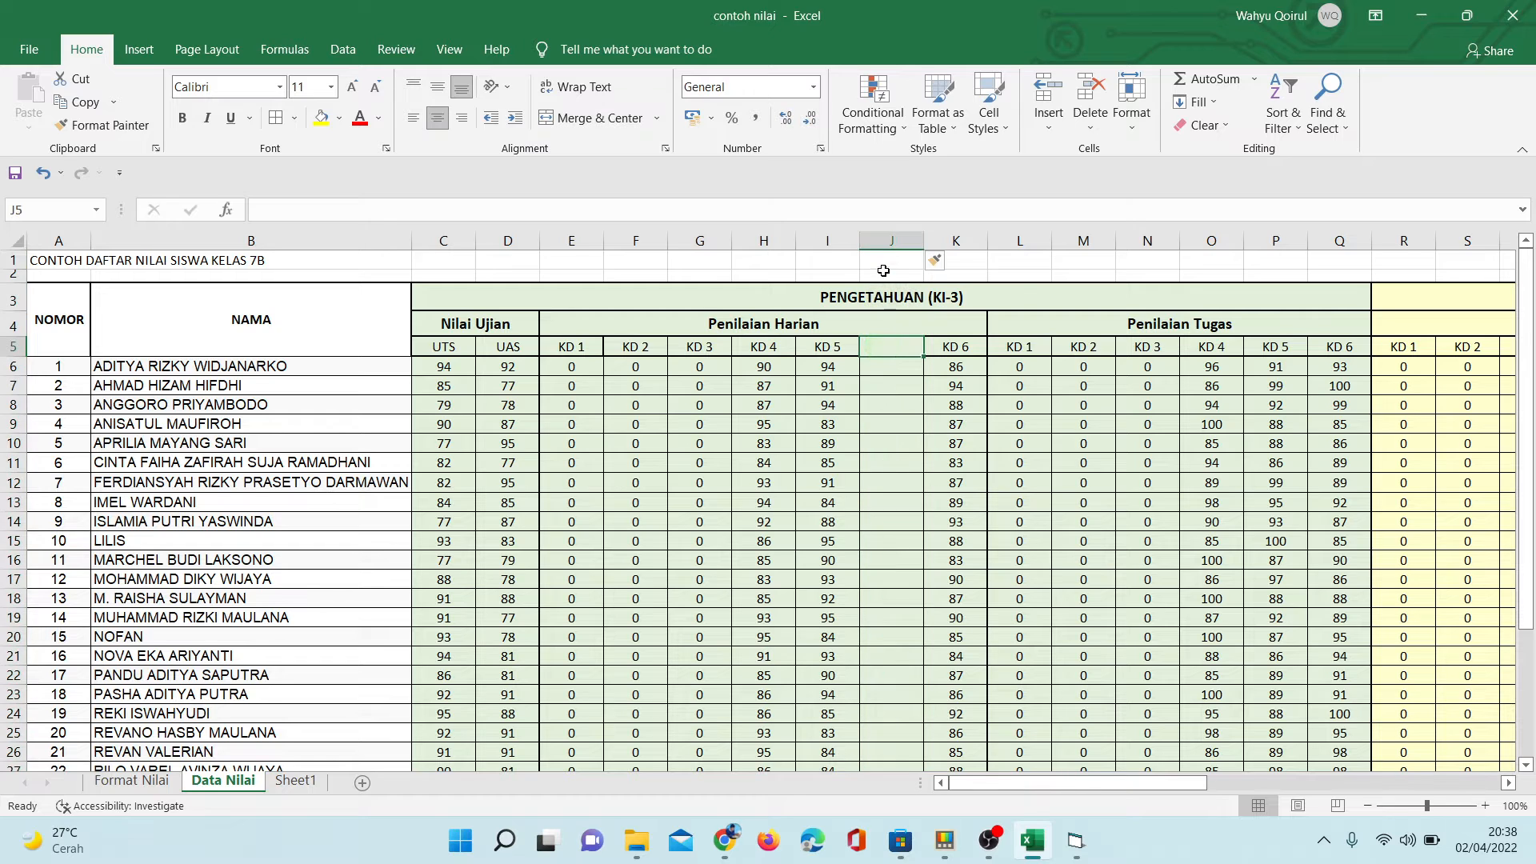
click(888, 240)
right_click(889, 241)
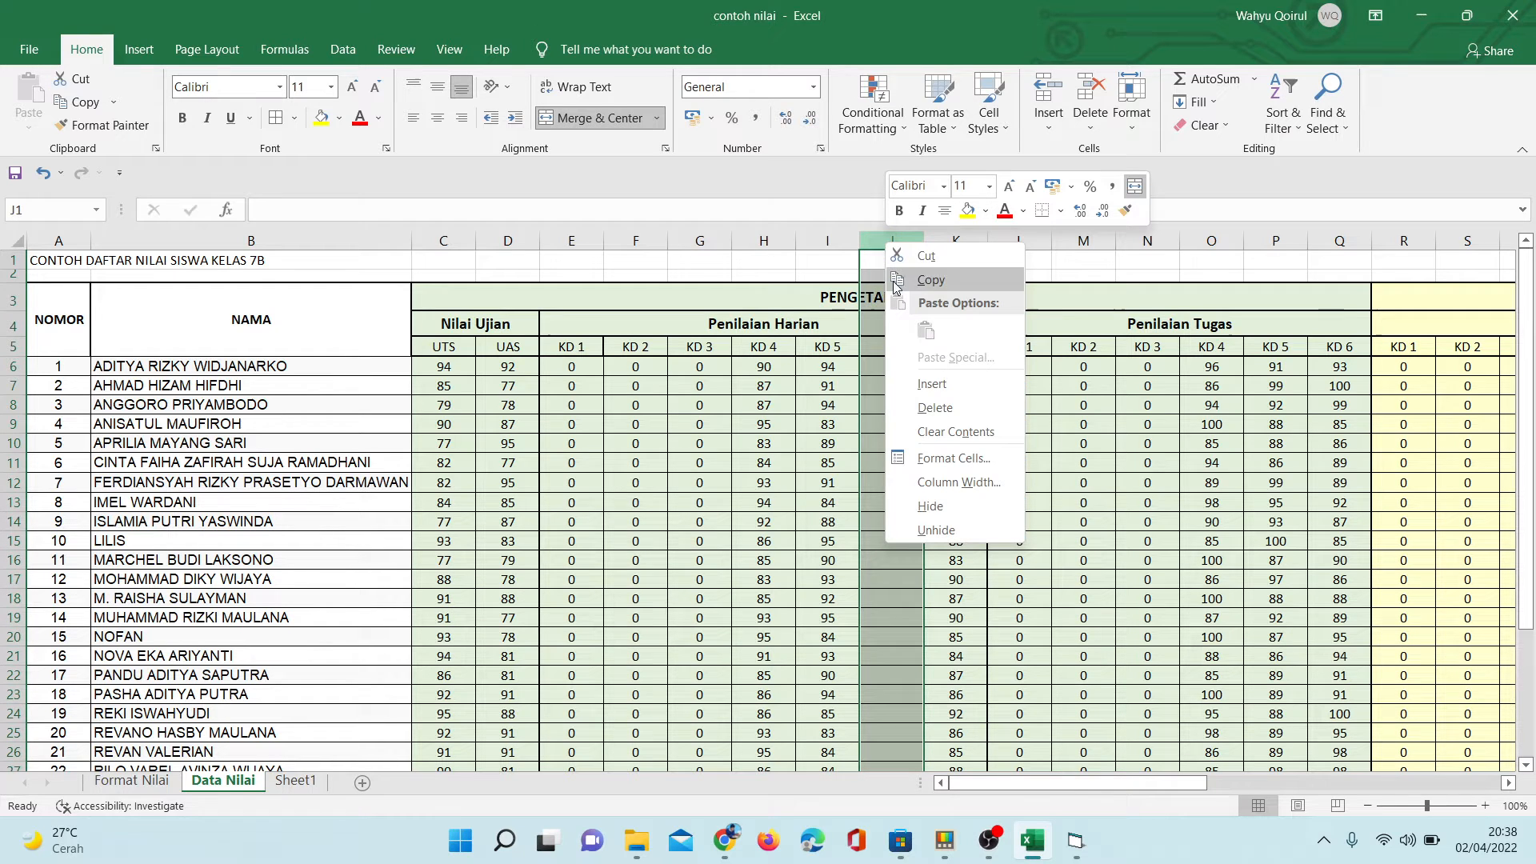
click(924, 385)
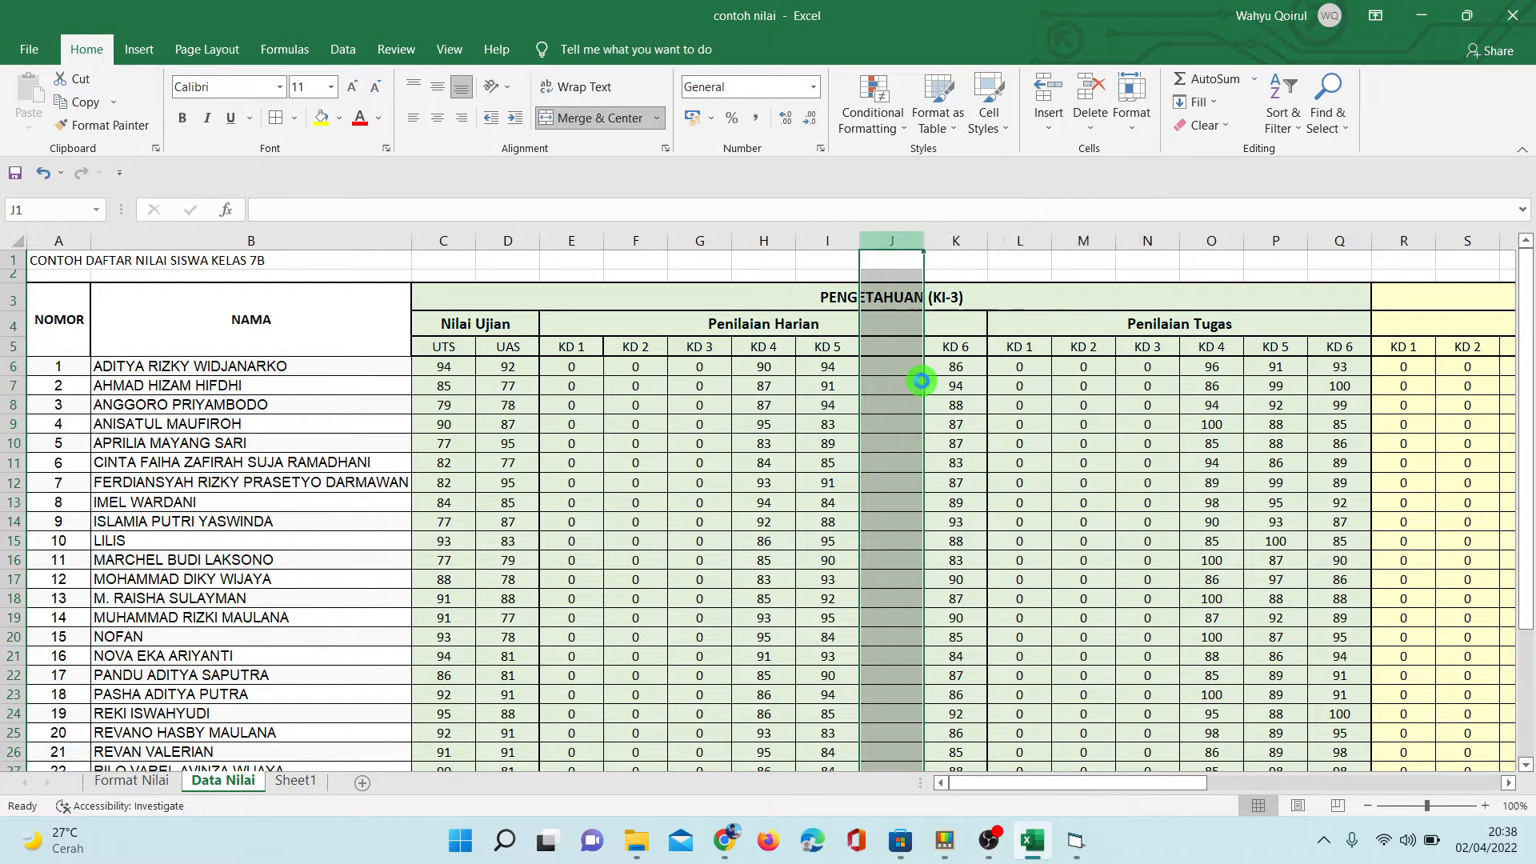
right_click(891, 244)
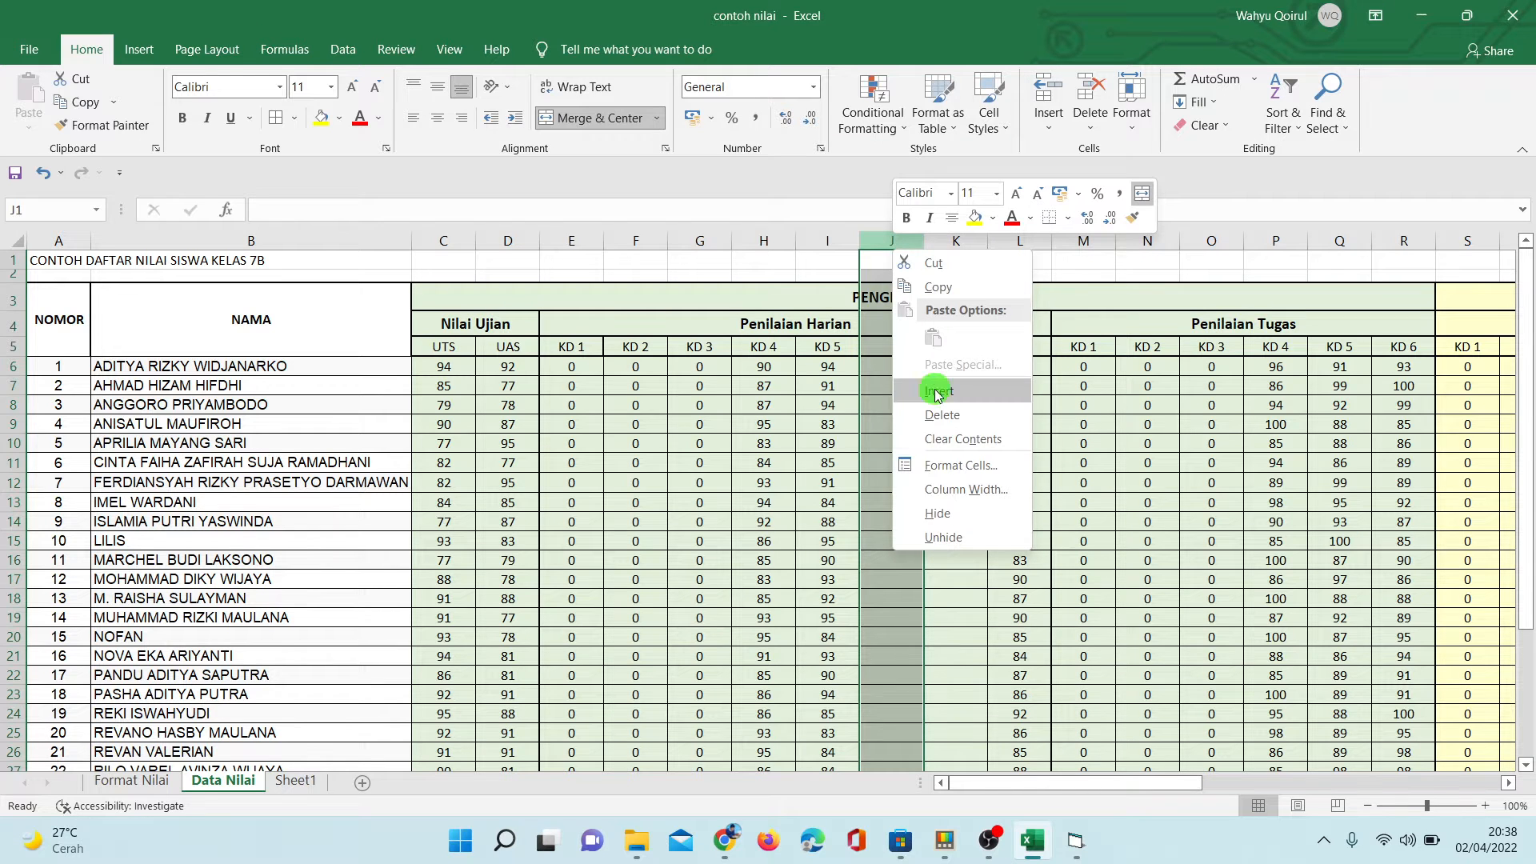
click(932, 387)
right_click(900, 240)
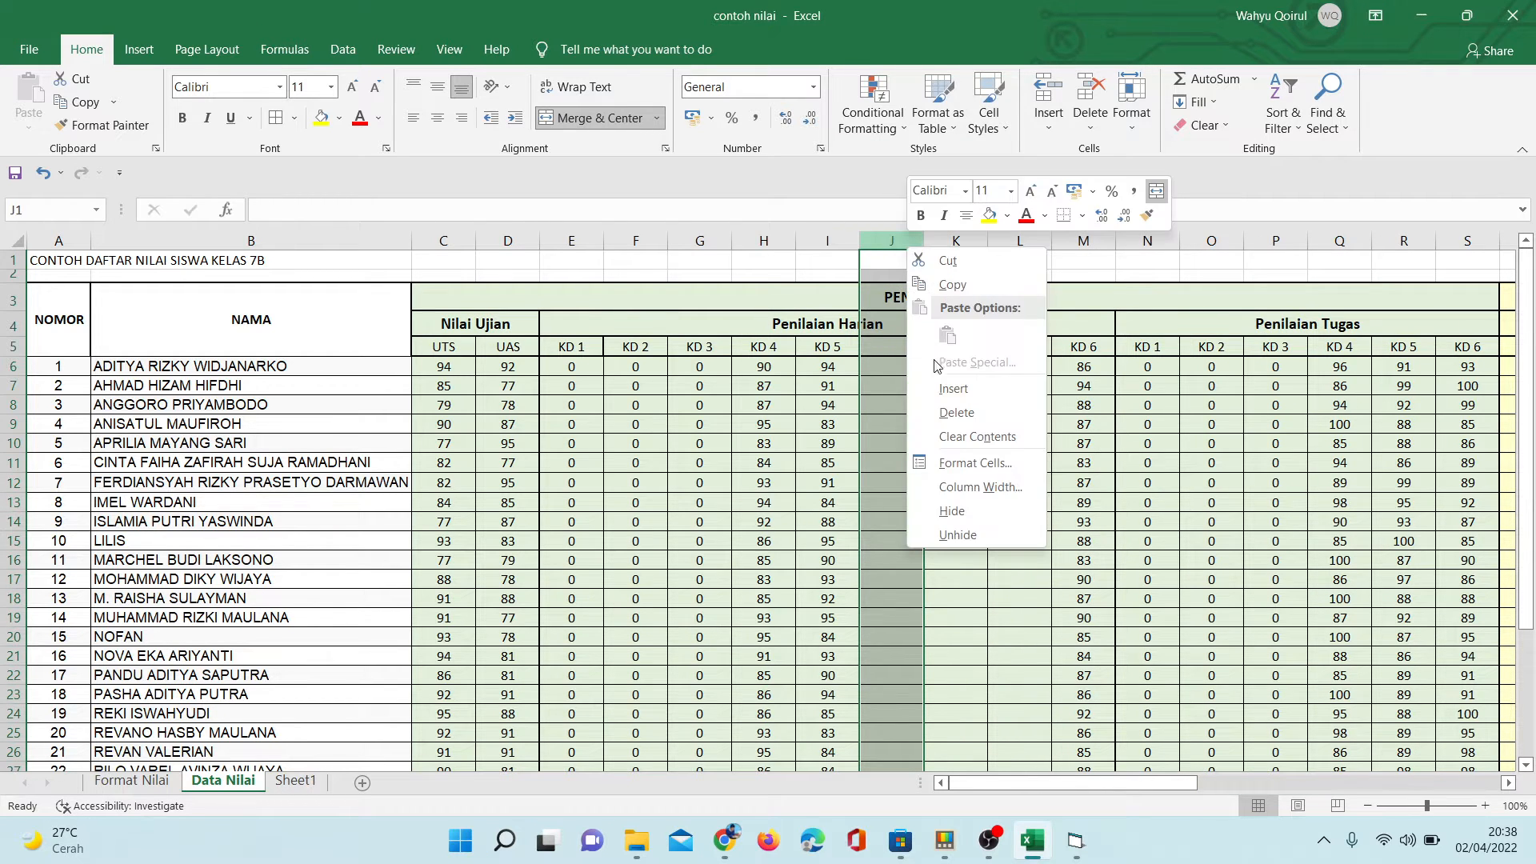
click(943, 390)
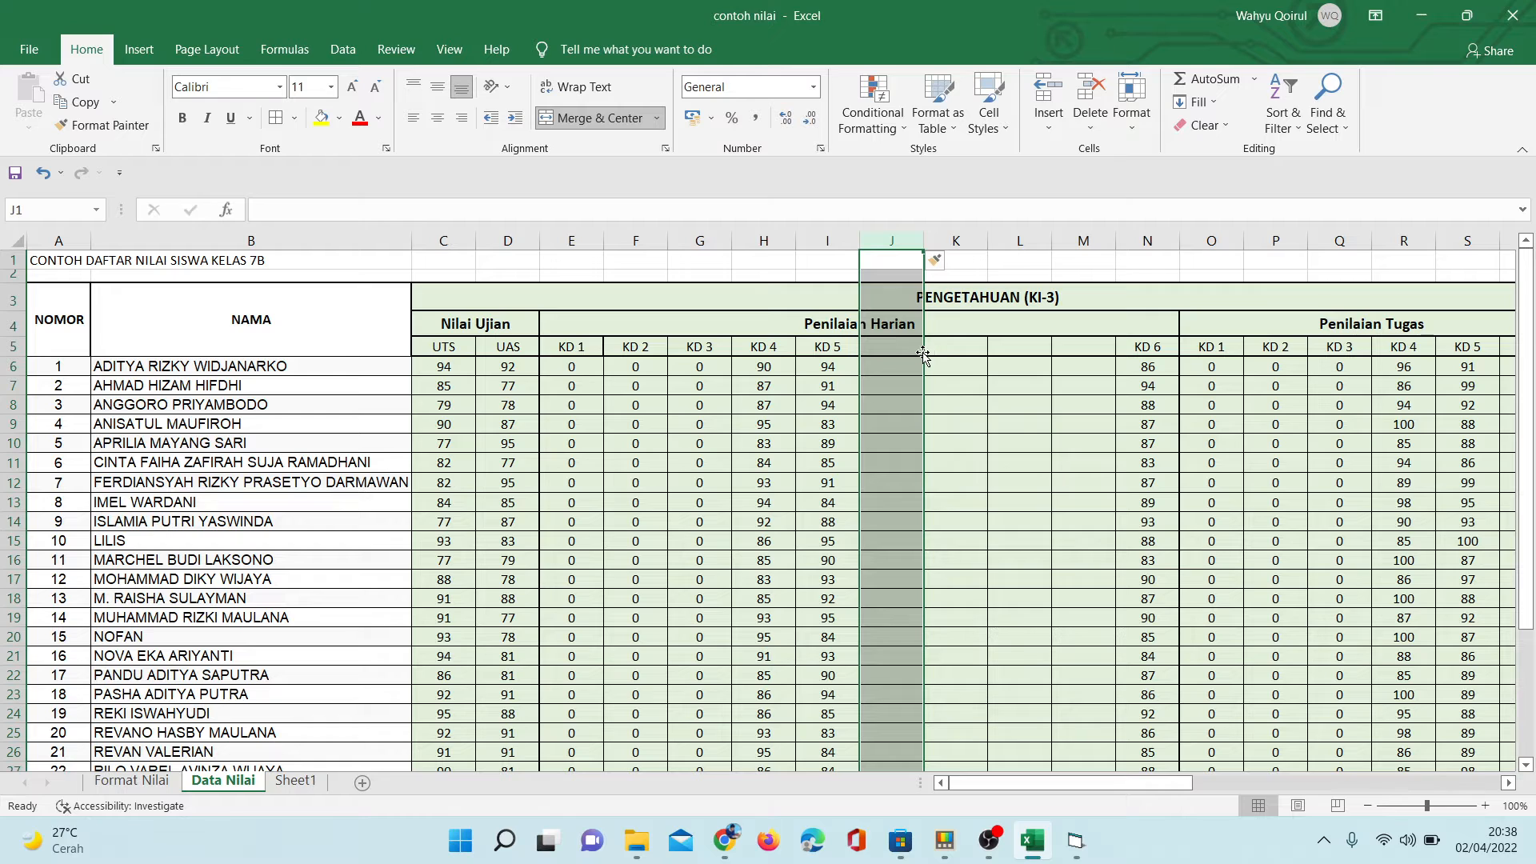
- Label the four blank Penilaian Harian columns KD 6, KD 7, KD 8 and KD 9, and rename the last column KD 10
click(905, 352)
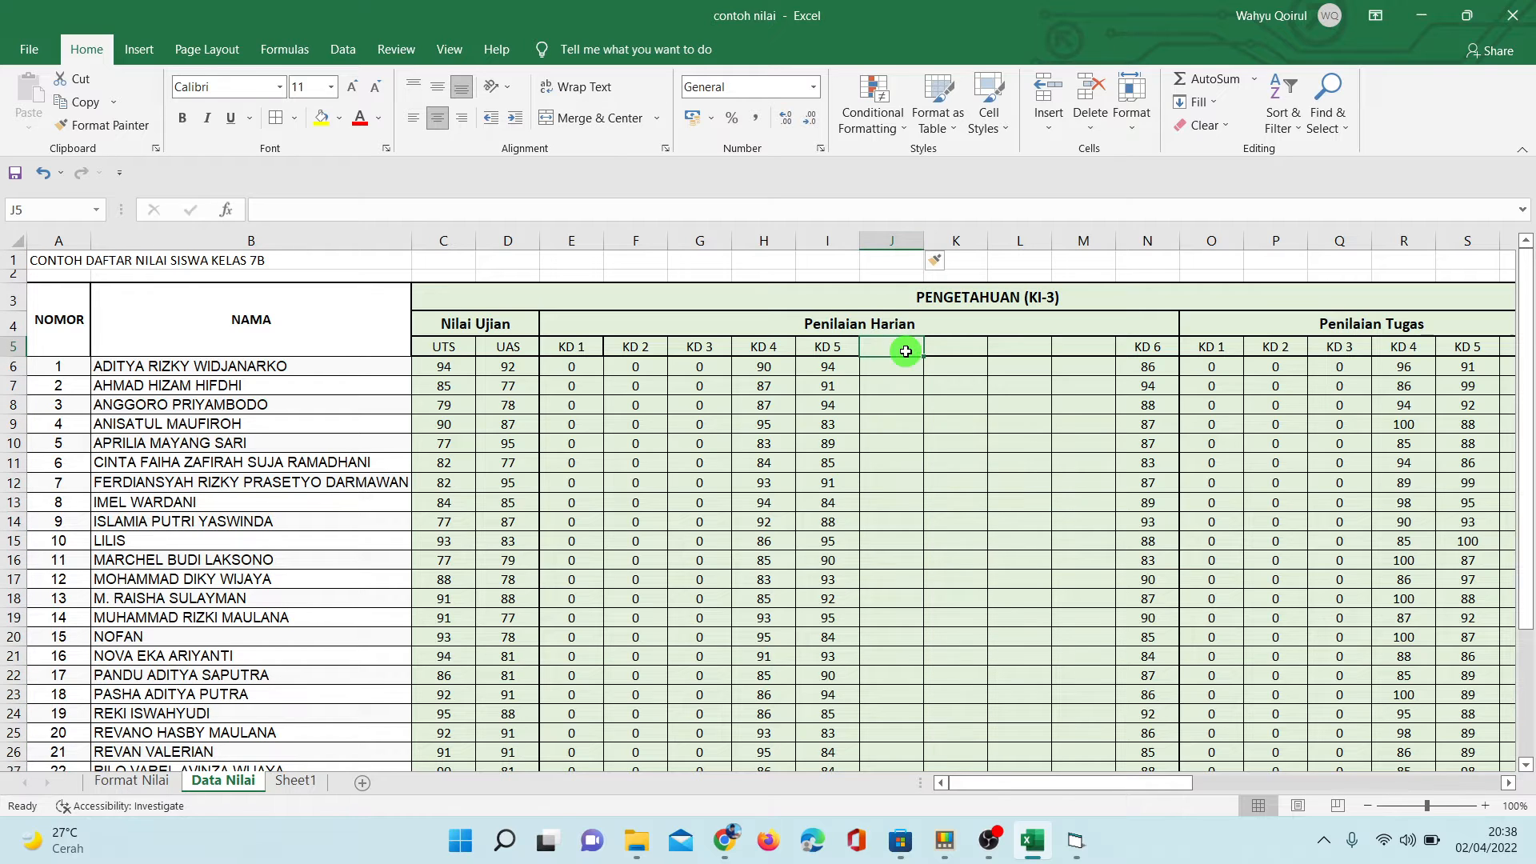
text(KD 6)
key(Tab)
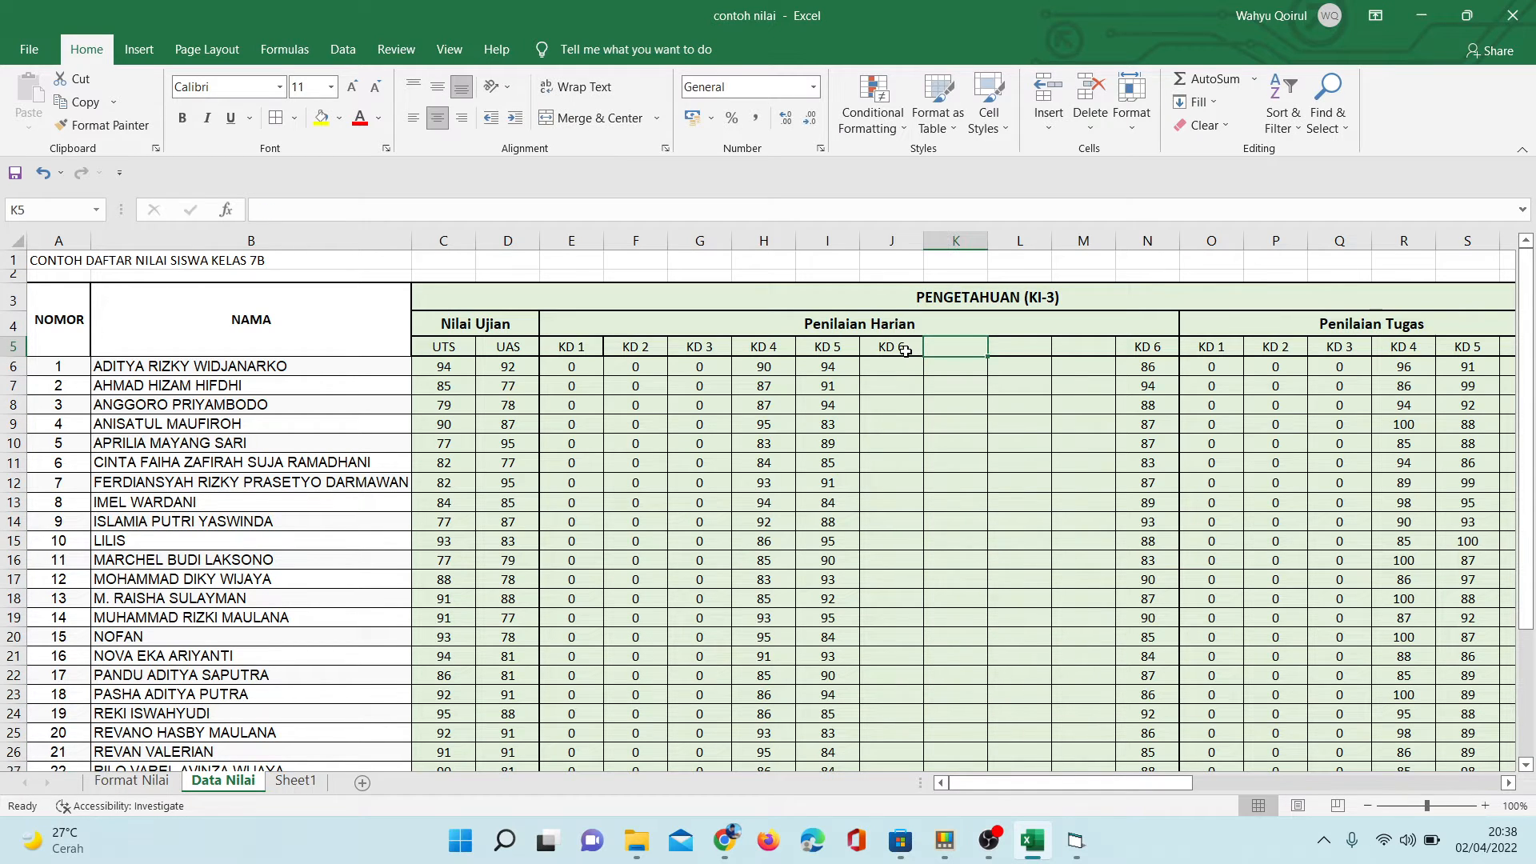
text(KD &)
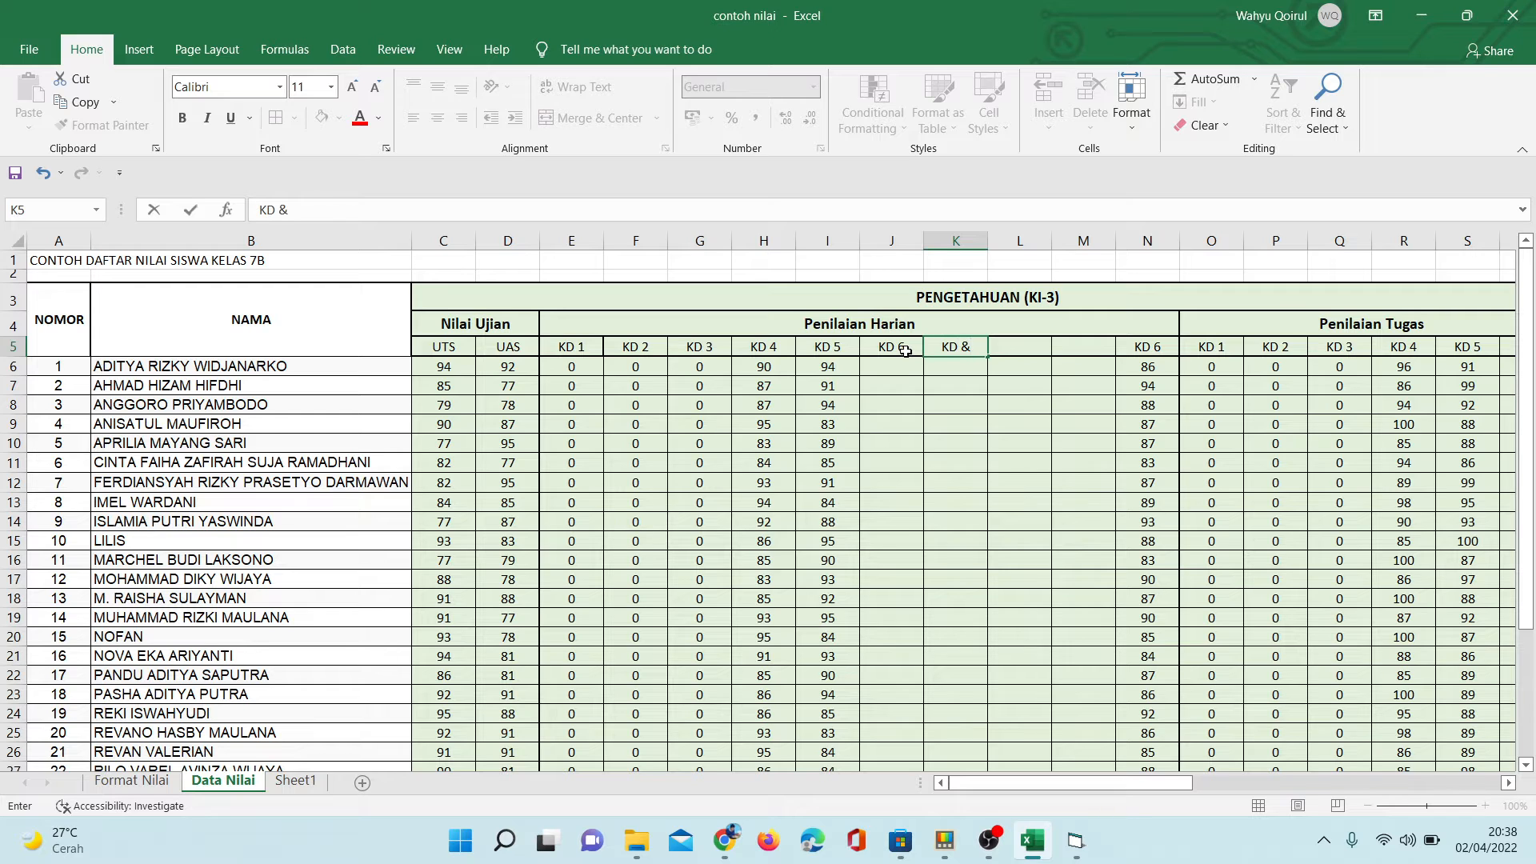
key(BackSpace)
text(7)
key(Tab)
text(KD )
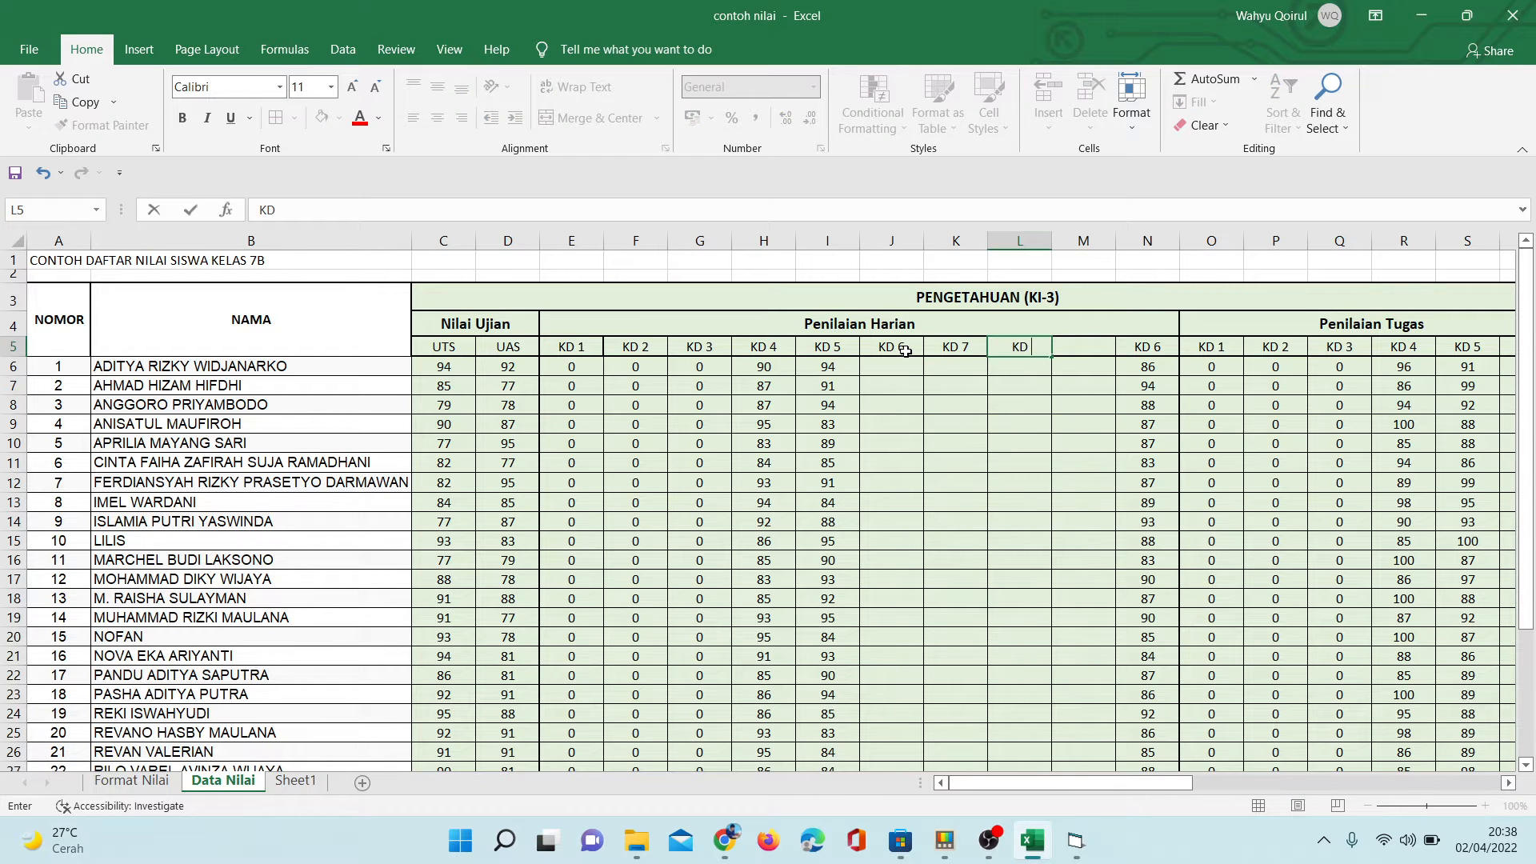
text(8)
key(Tab)
text(KD 9)
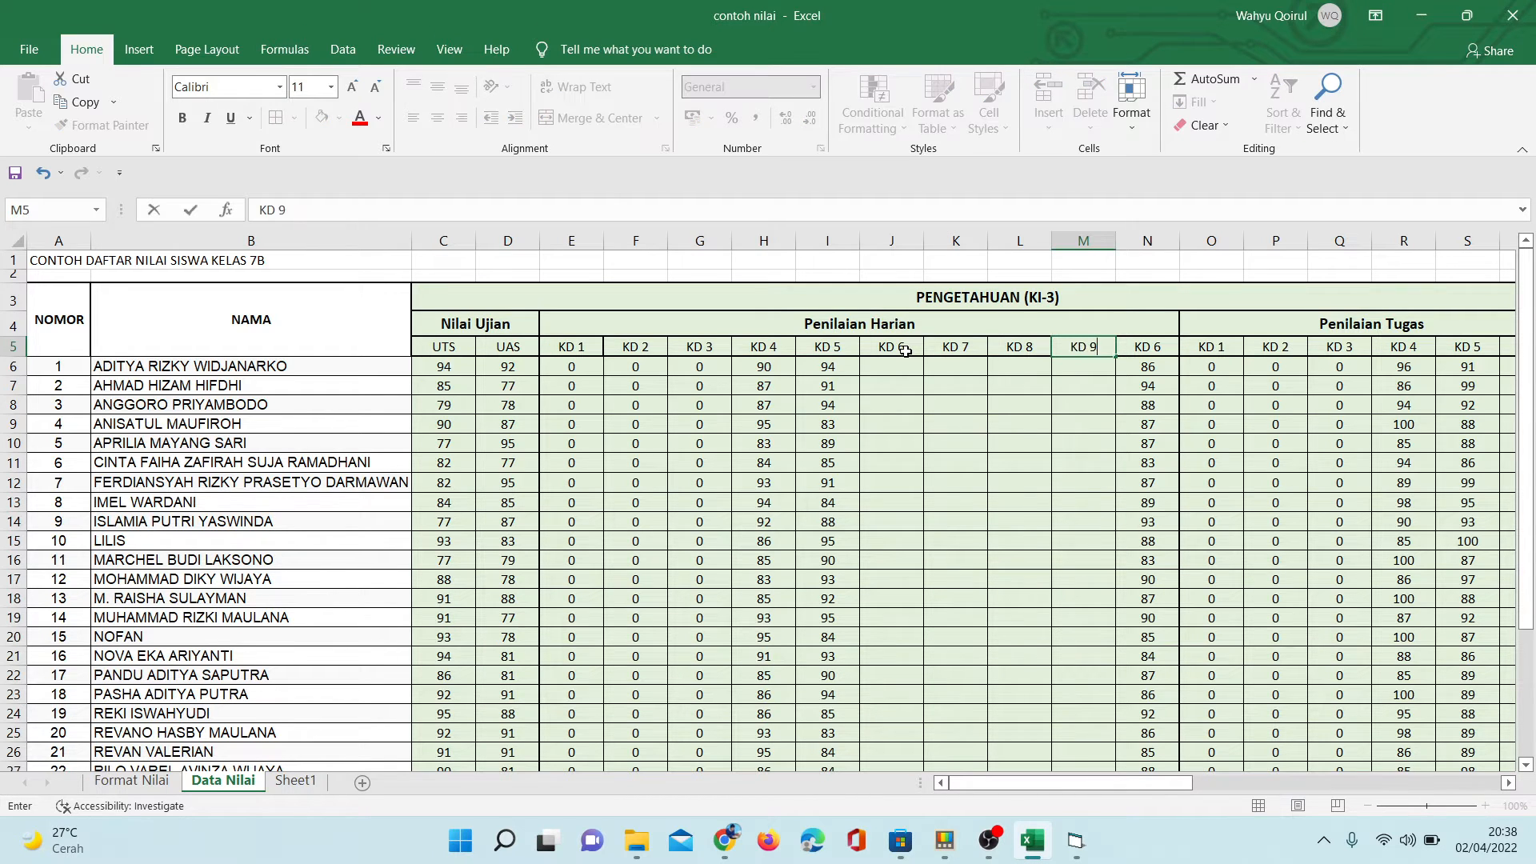
key(Tab)
text(KD)
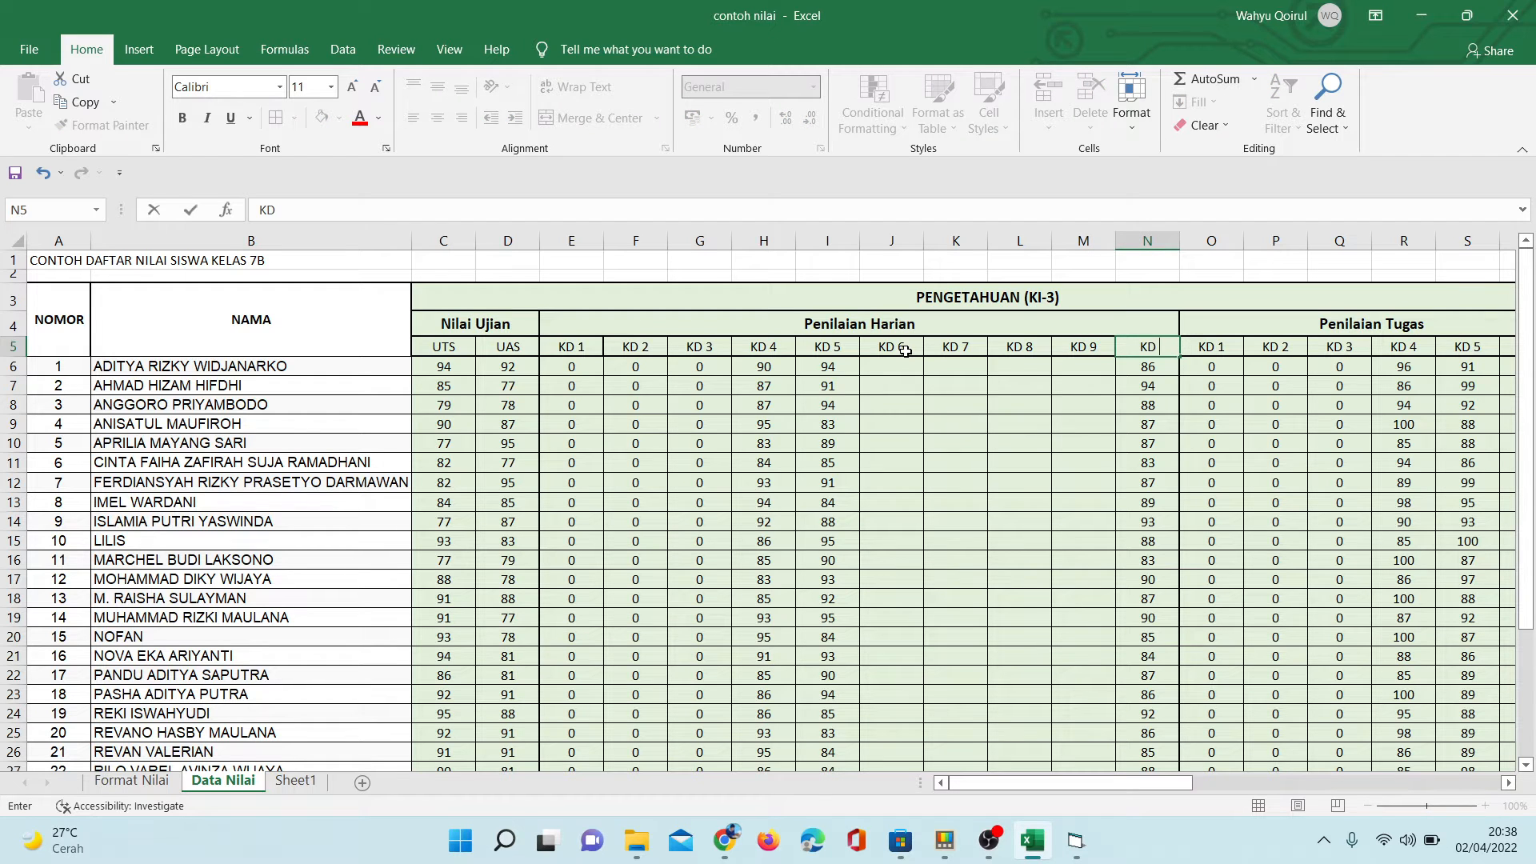
text( 10)
key(Return)
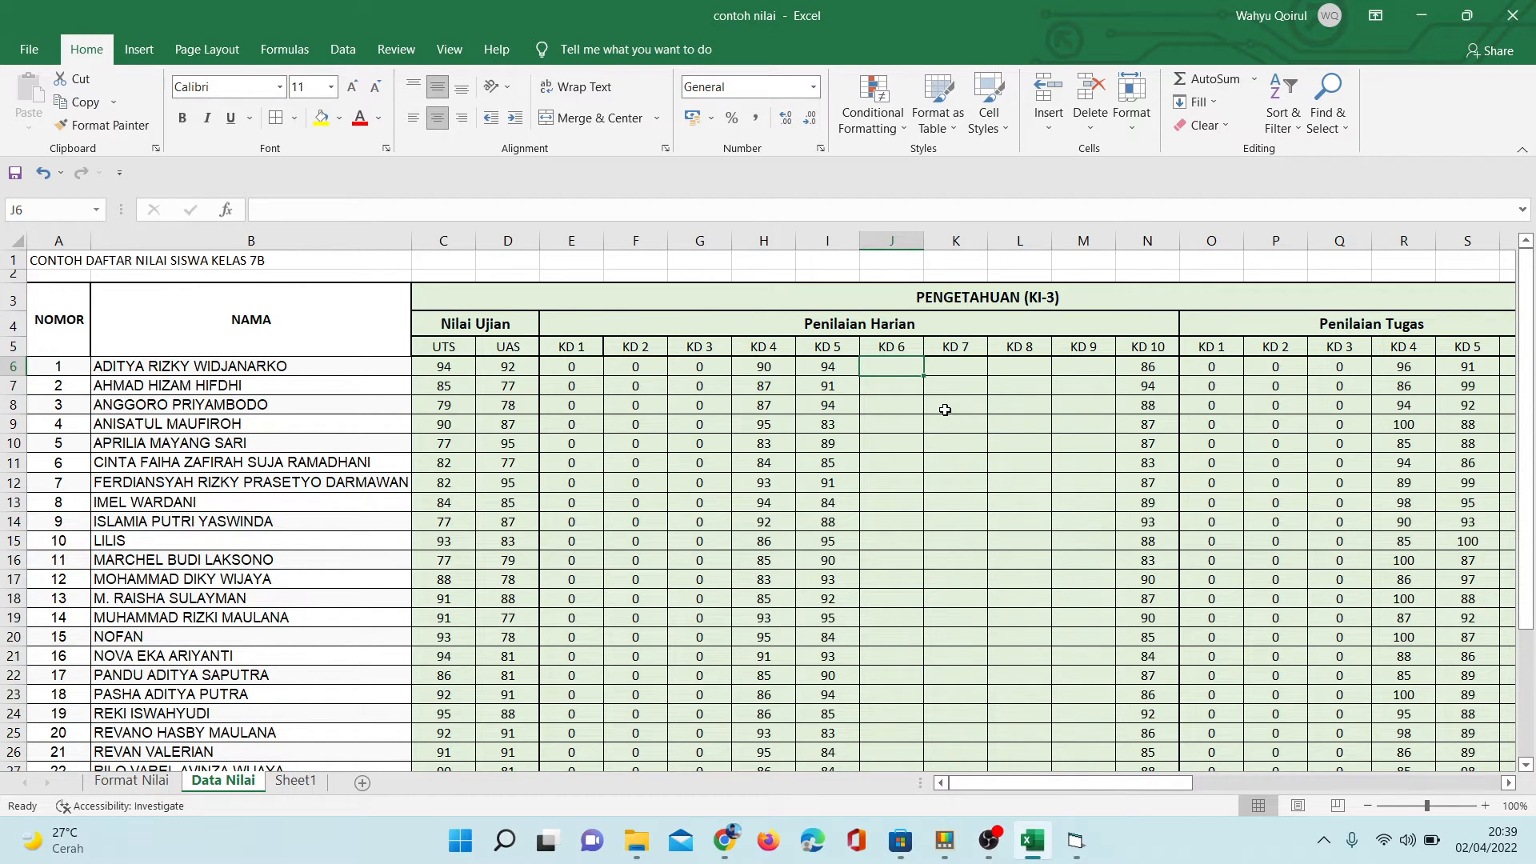
- Undo the KD header labels and the column insertions in Penilaian Harian
key(ctrl+z)
key(ctrl+z)
key(ctrl+z)
key(ctrl+z)
key(ctrl+z)
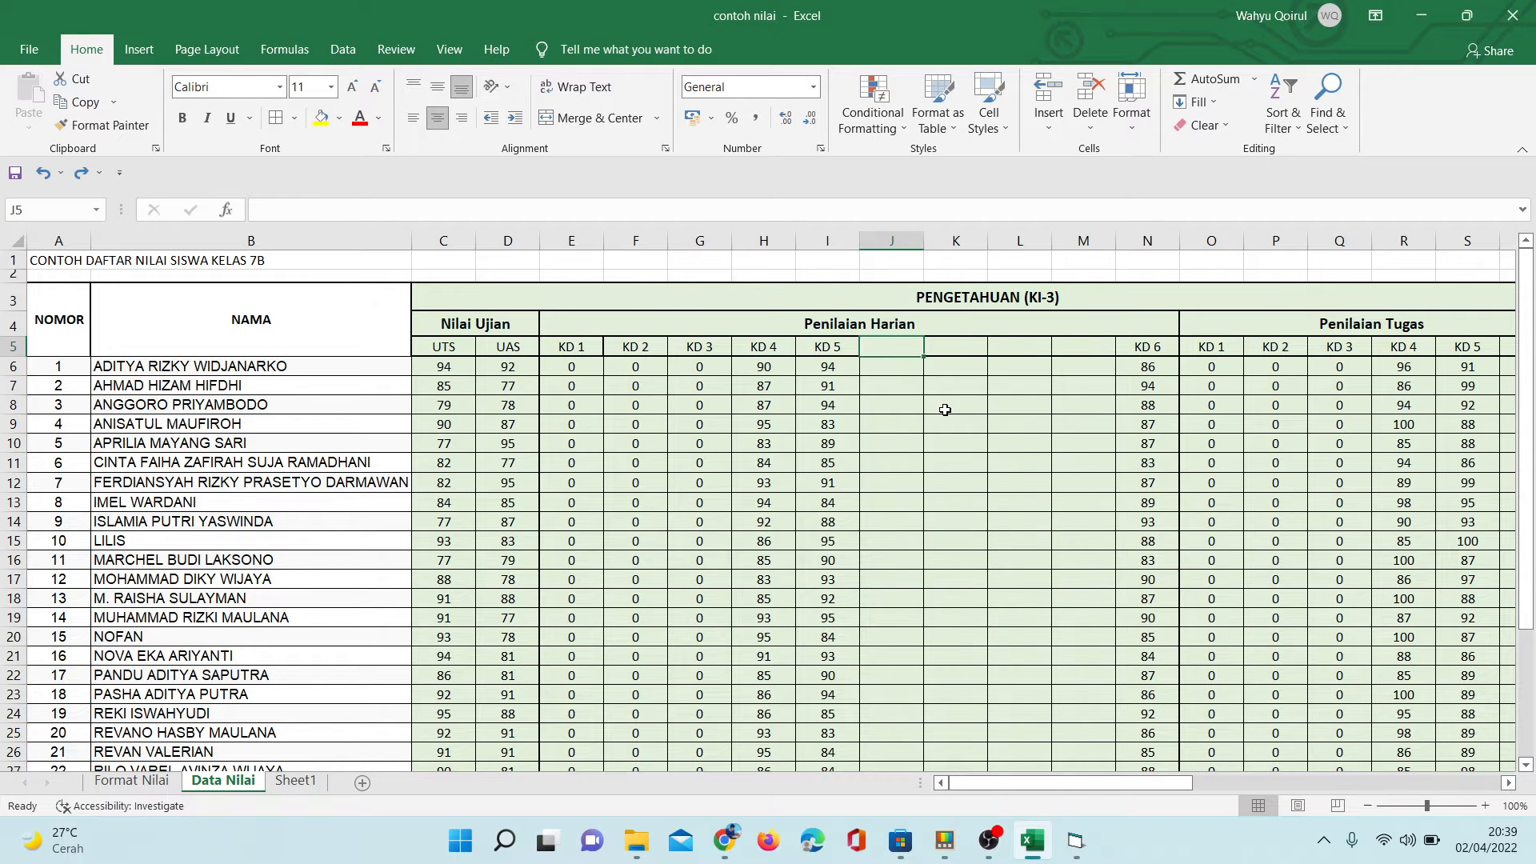
key(ctrl+z)
key(ctrl+z)
key(ctrl+z)
key(ctrl+z)
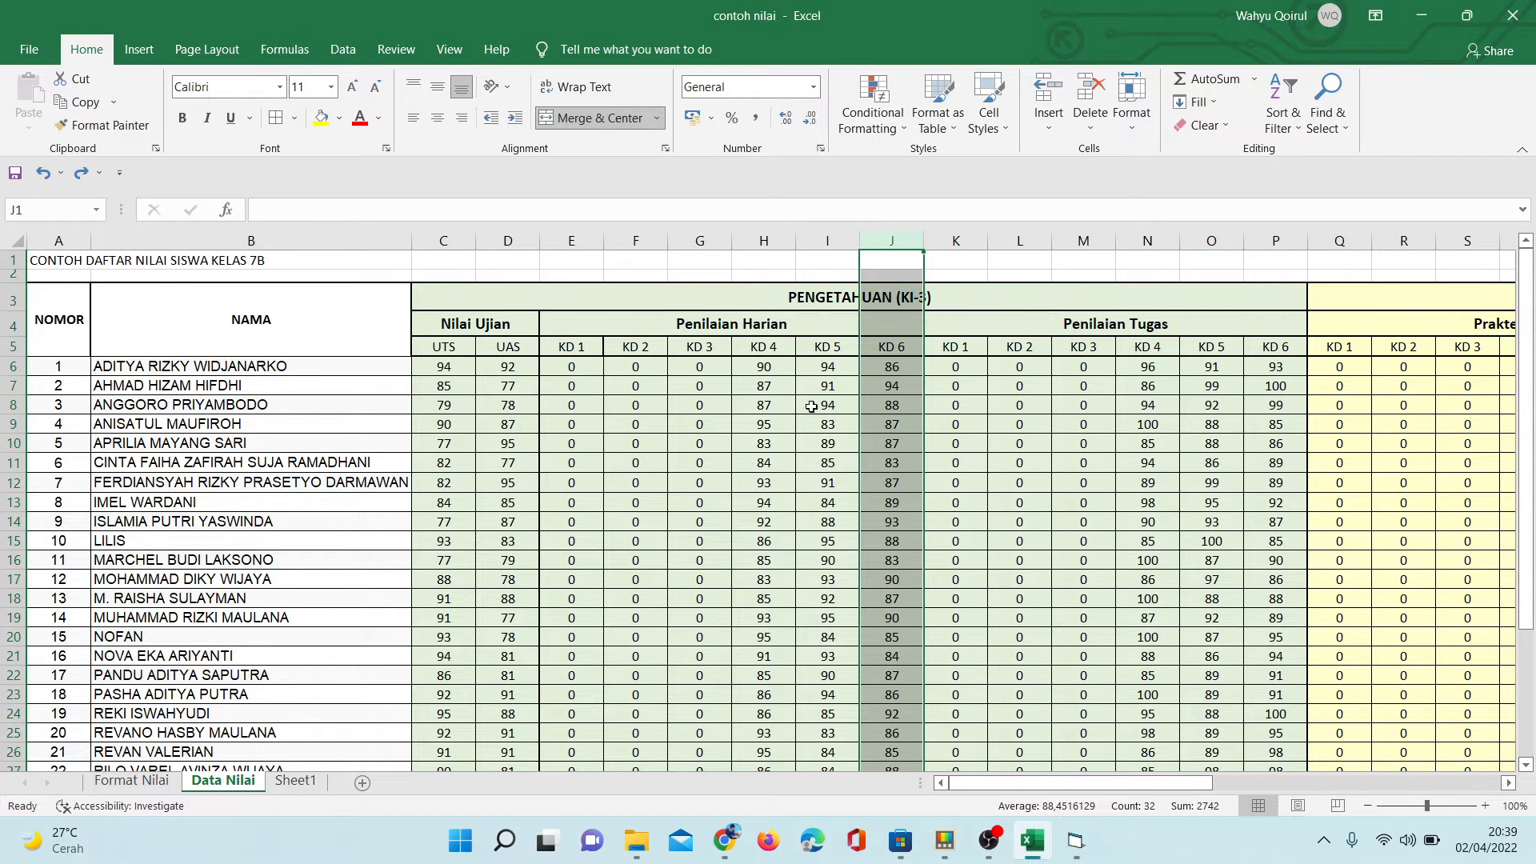
- Copy the Penilaian Harian KD 1 to KD 6 scores of all students, and switch to the Ulangan Harian table in Chrome
click(751, 388)
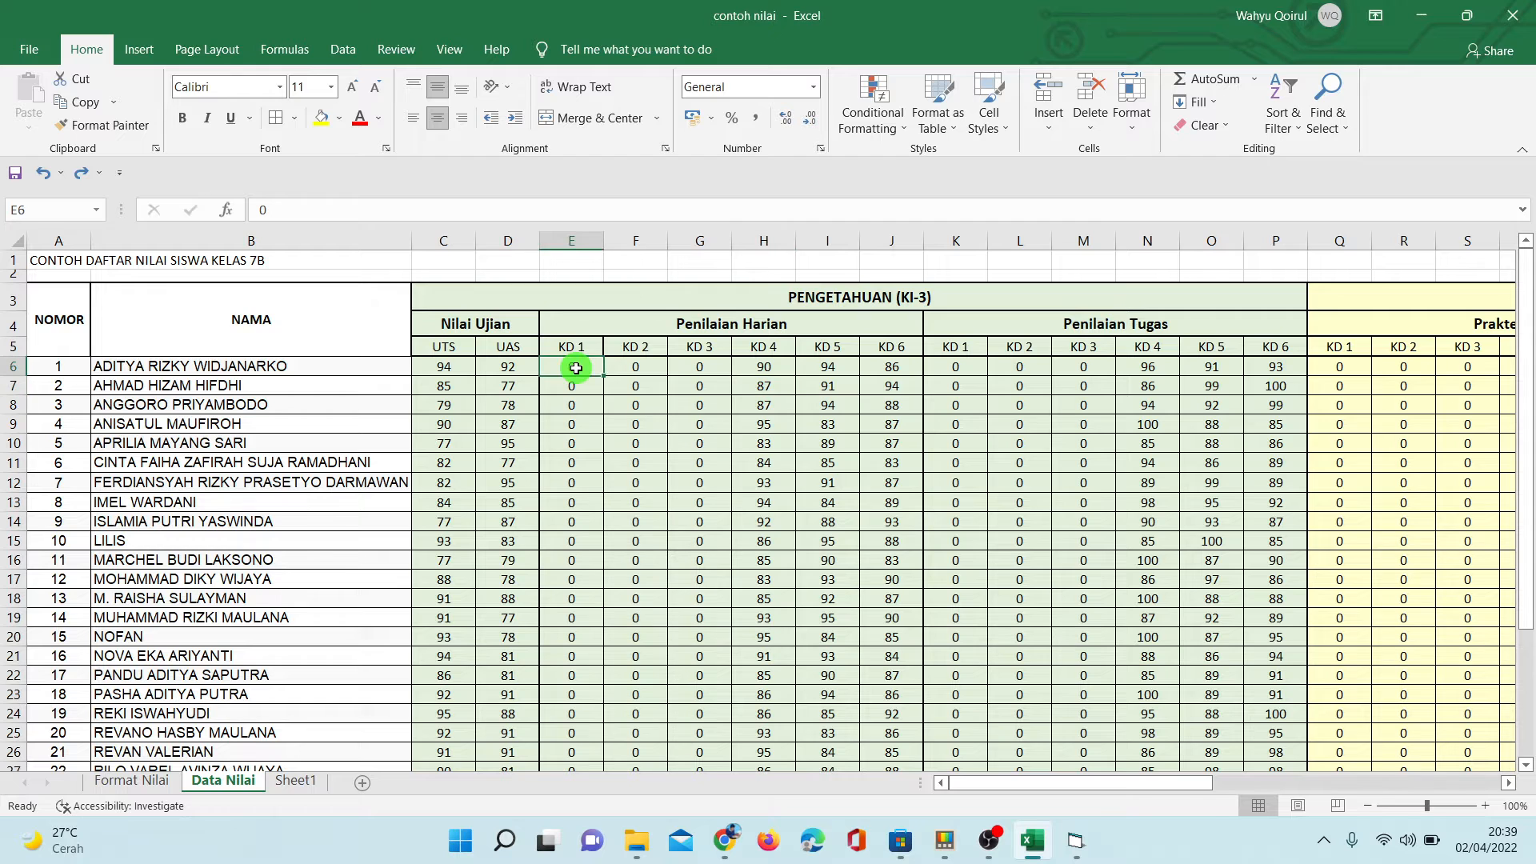
drag(694, 370, 877, 757)
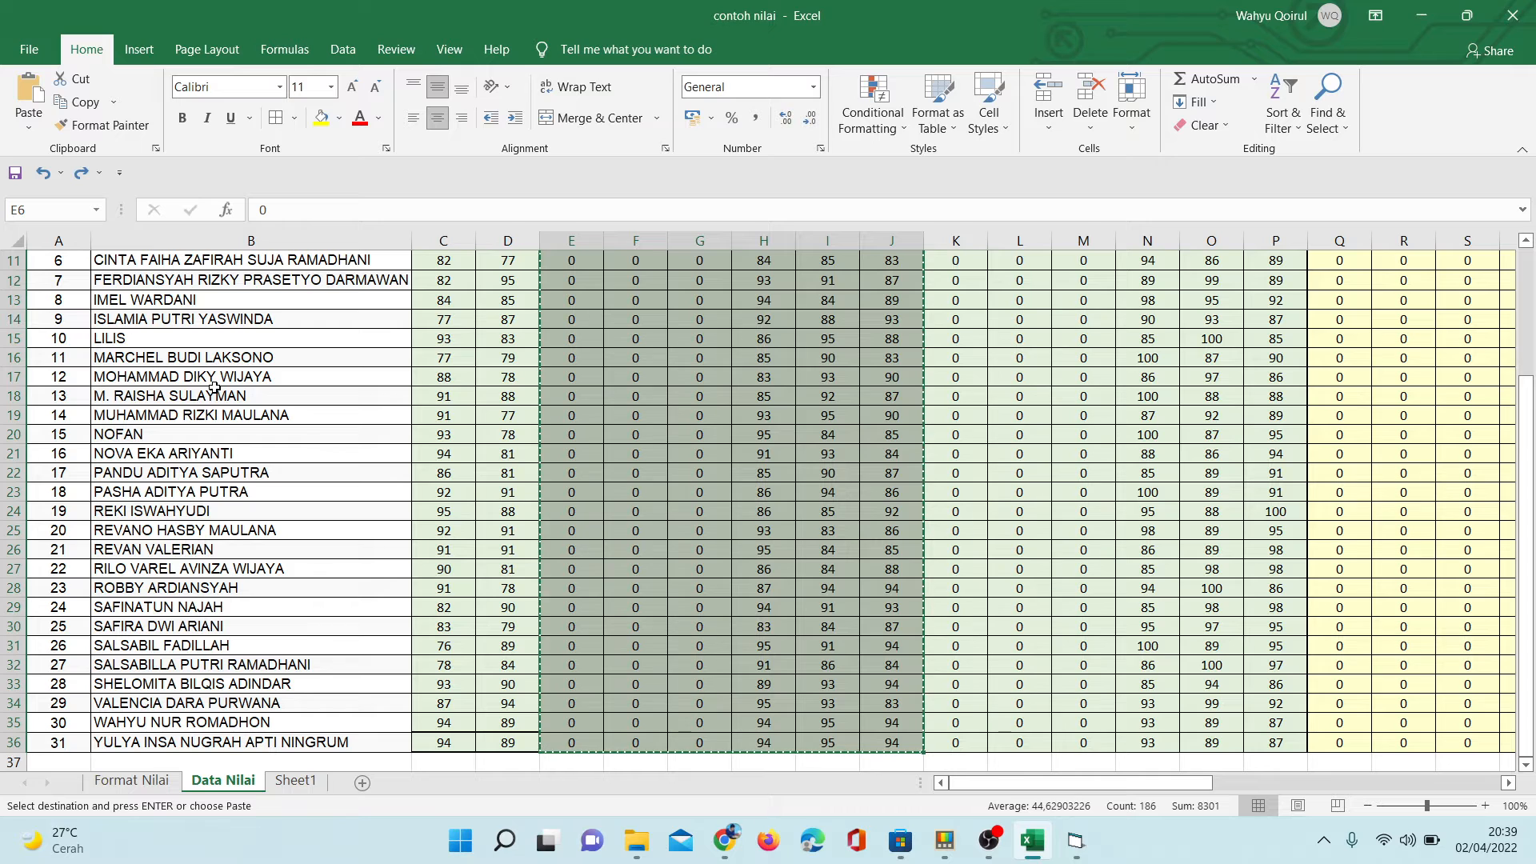
click(724, 841)
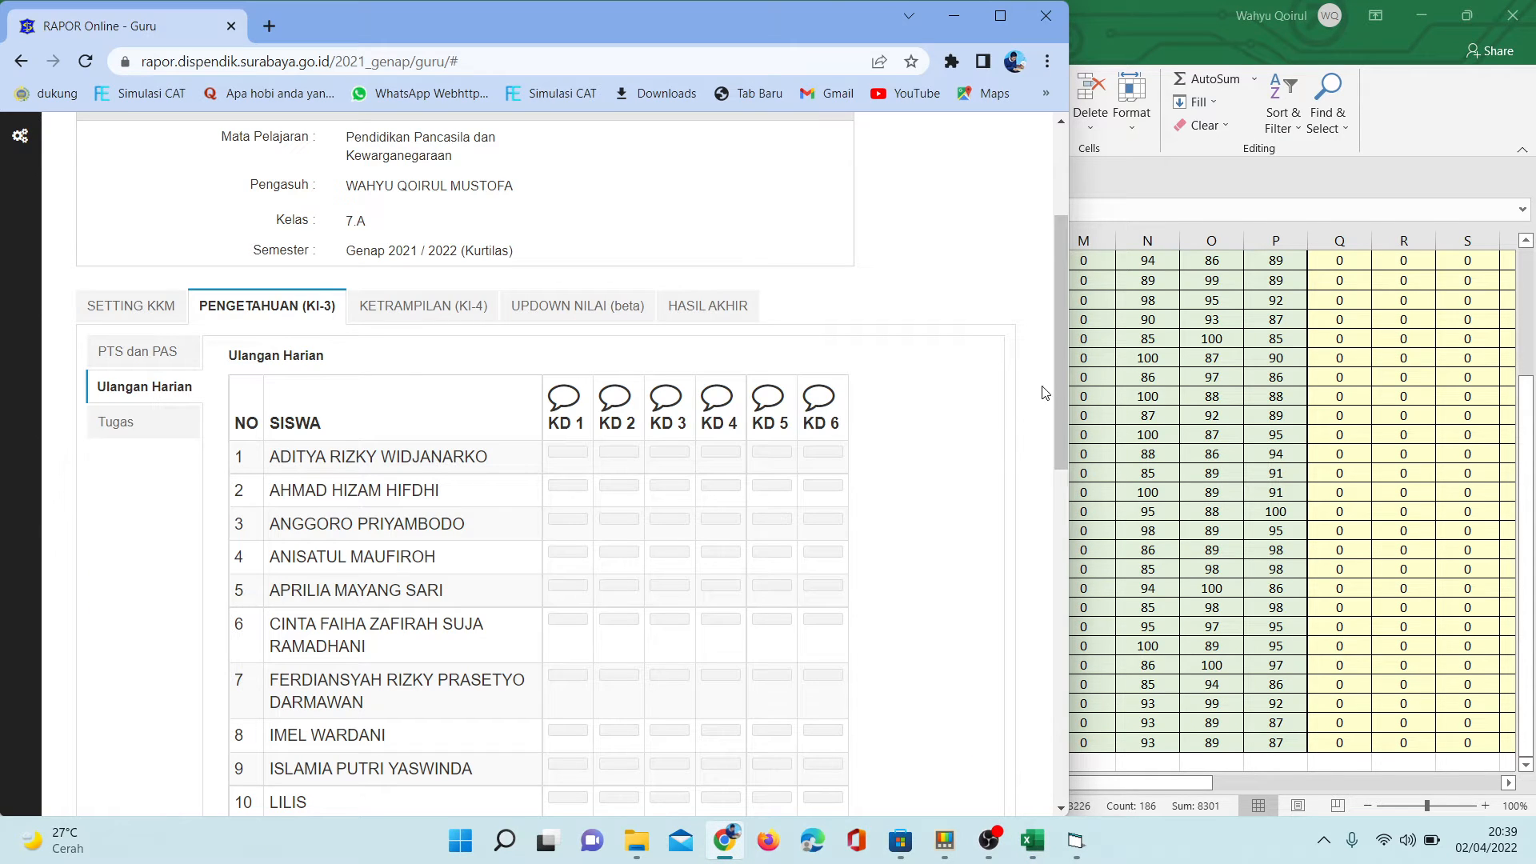
drag(1062, 403, 1063, 449)
- Bring up Pengisian Rapor beside the Ulangan Harian table, and paste the copied daily scores into its score box
click(1071, 842)
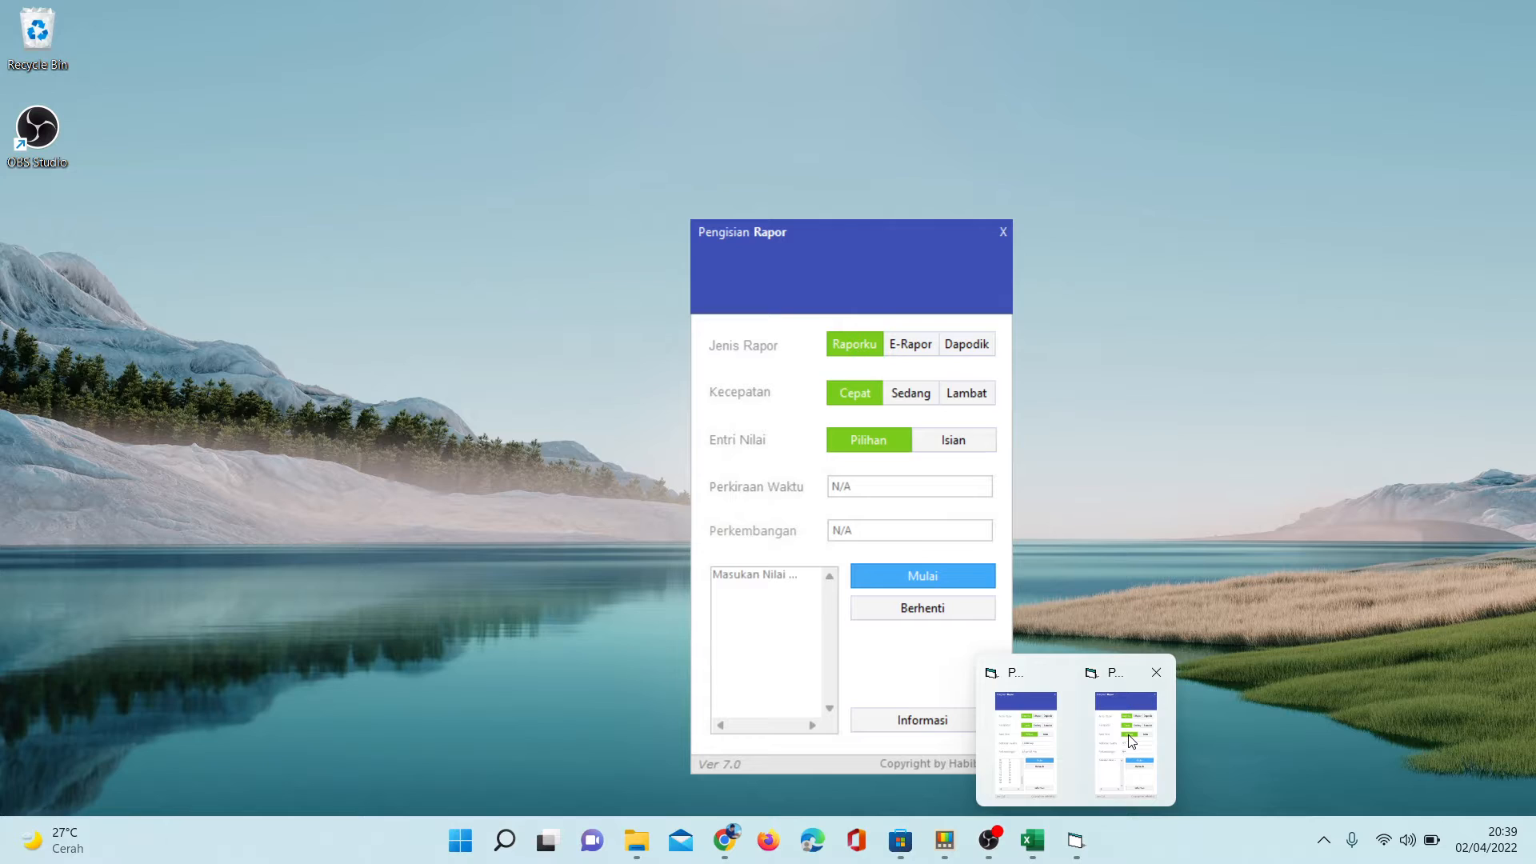
click(1129, 735)
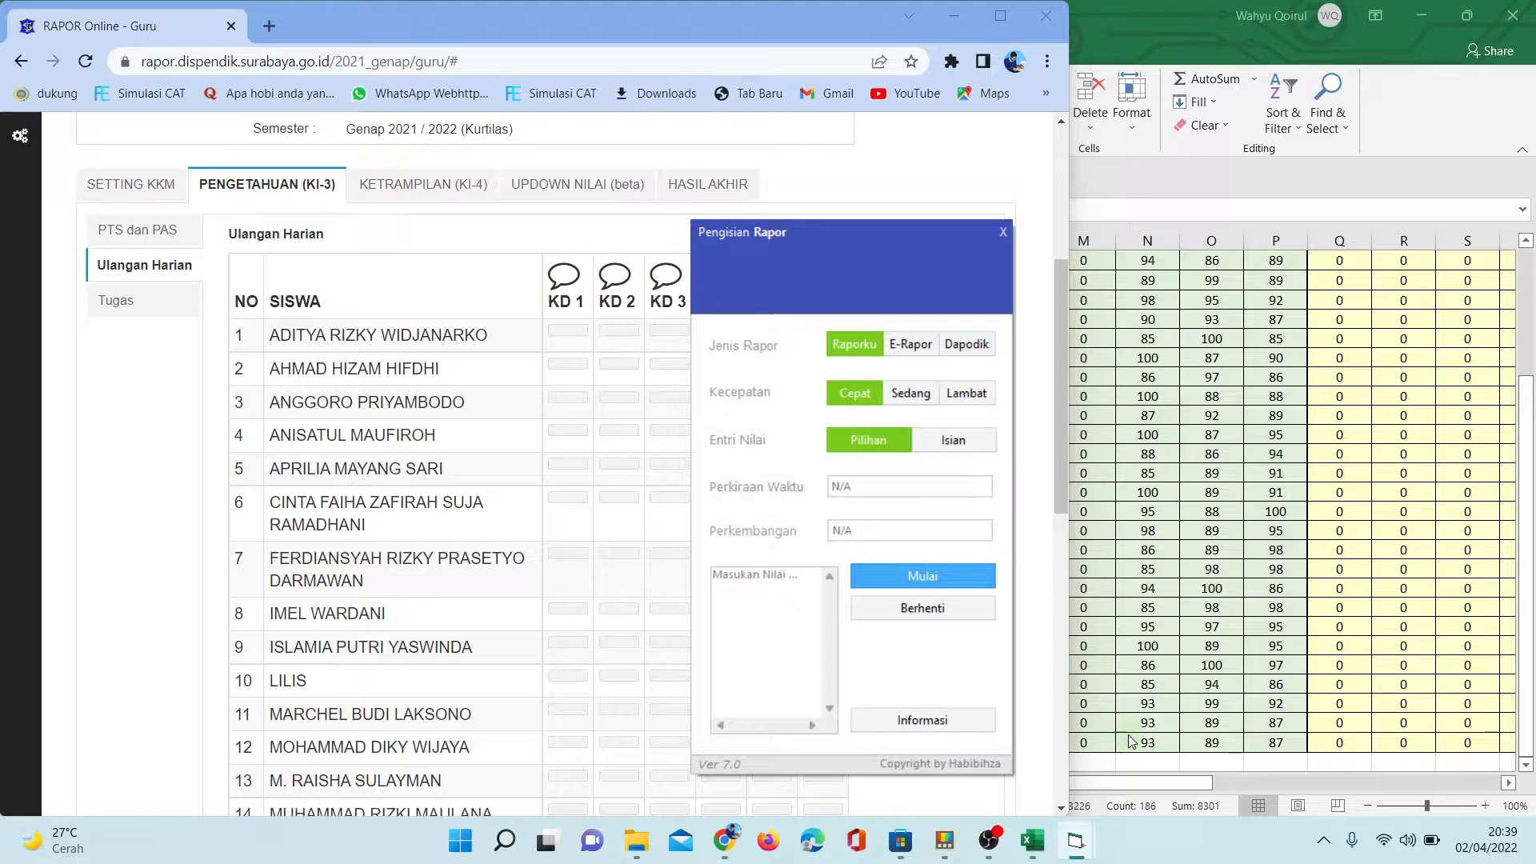
drag(906, 230, 1320, 238)
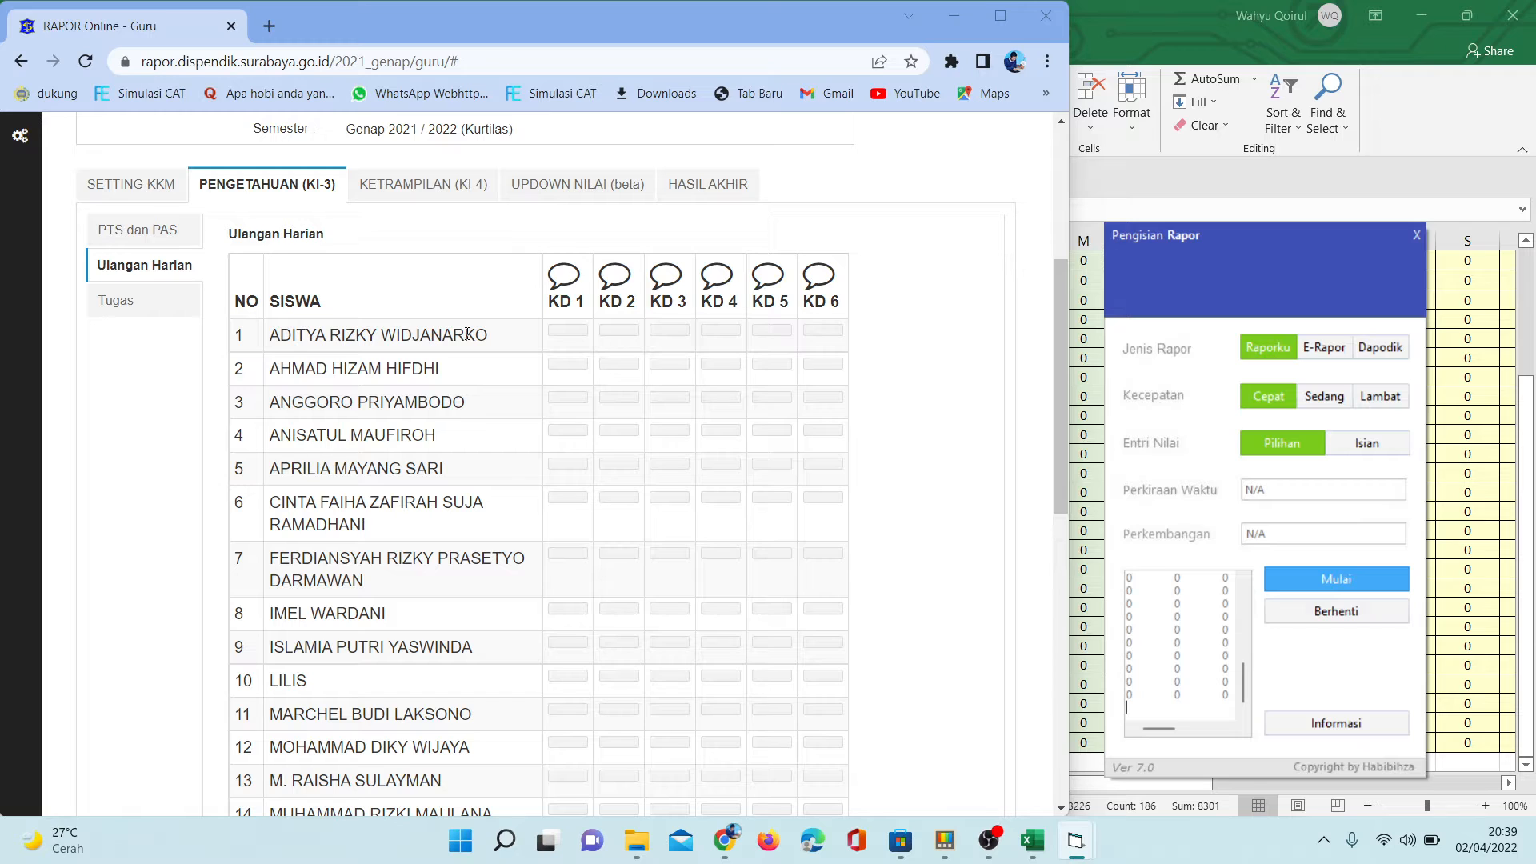
- Focus the first student's row in the Ulangan Harian table, and run the automatic entry of the daily scores
click(468, 334)
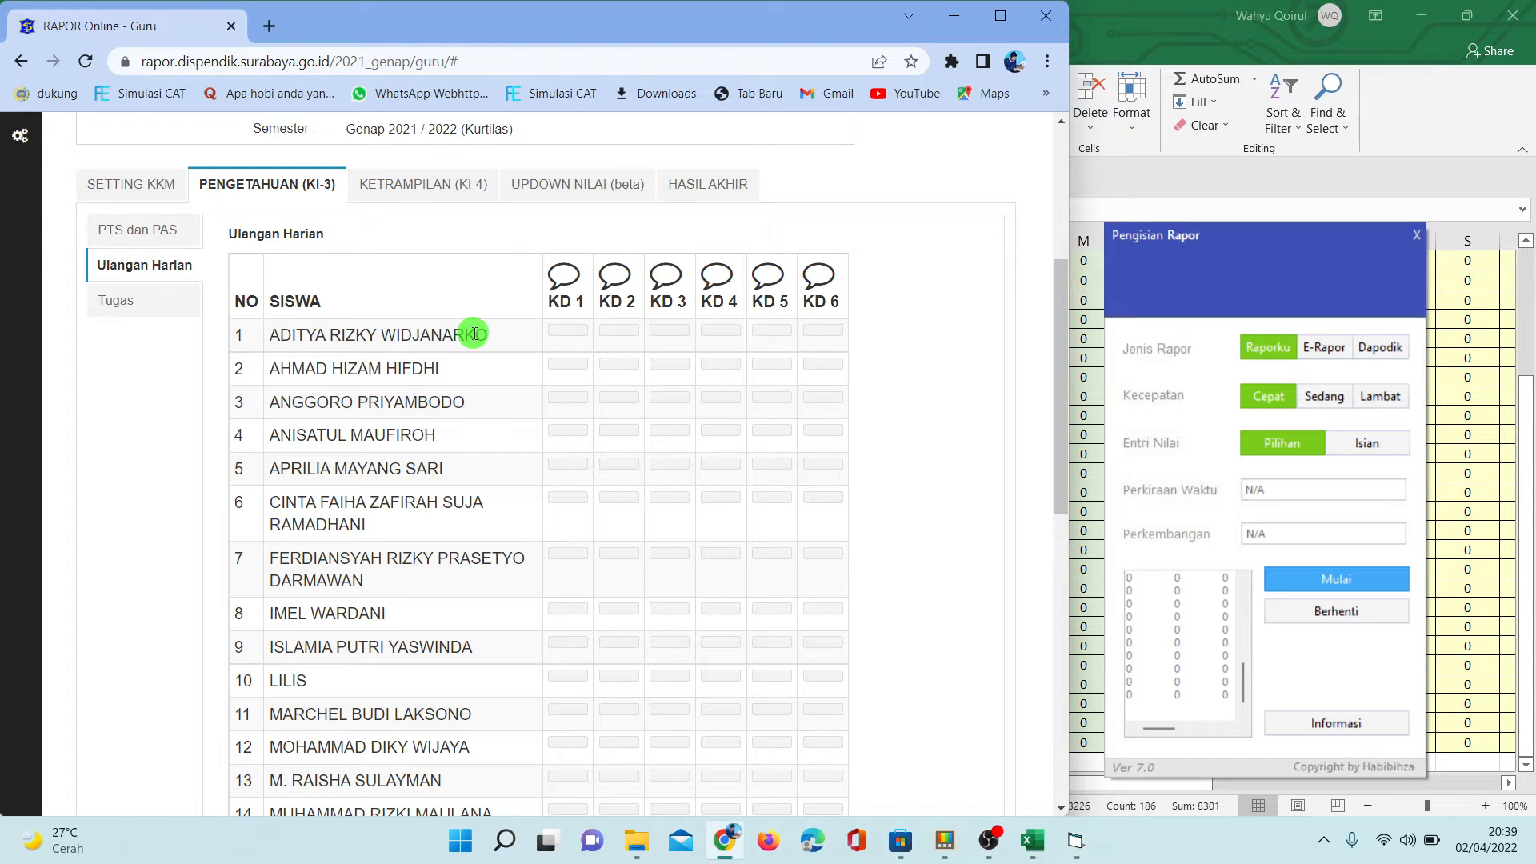
click(1291, 583)
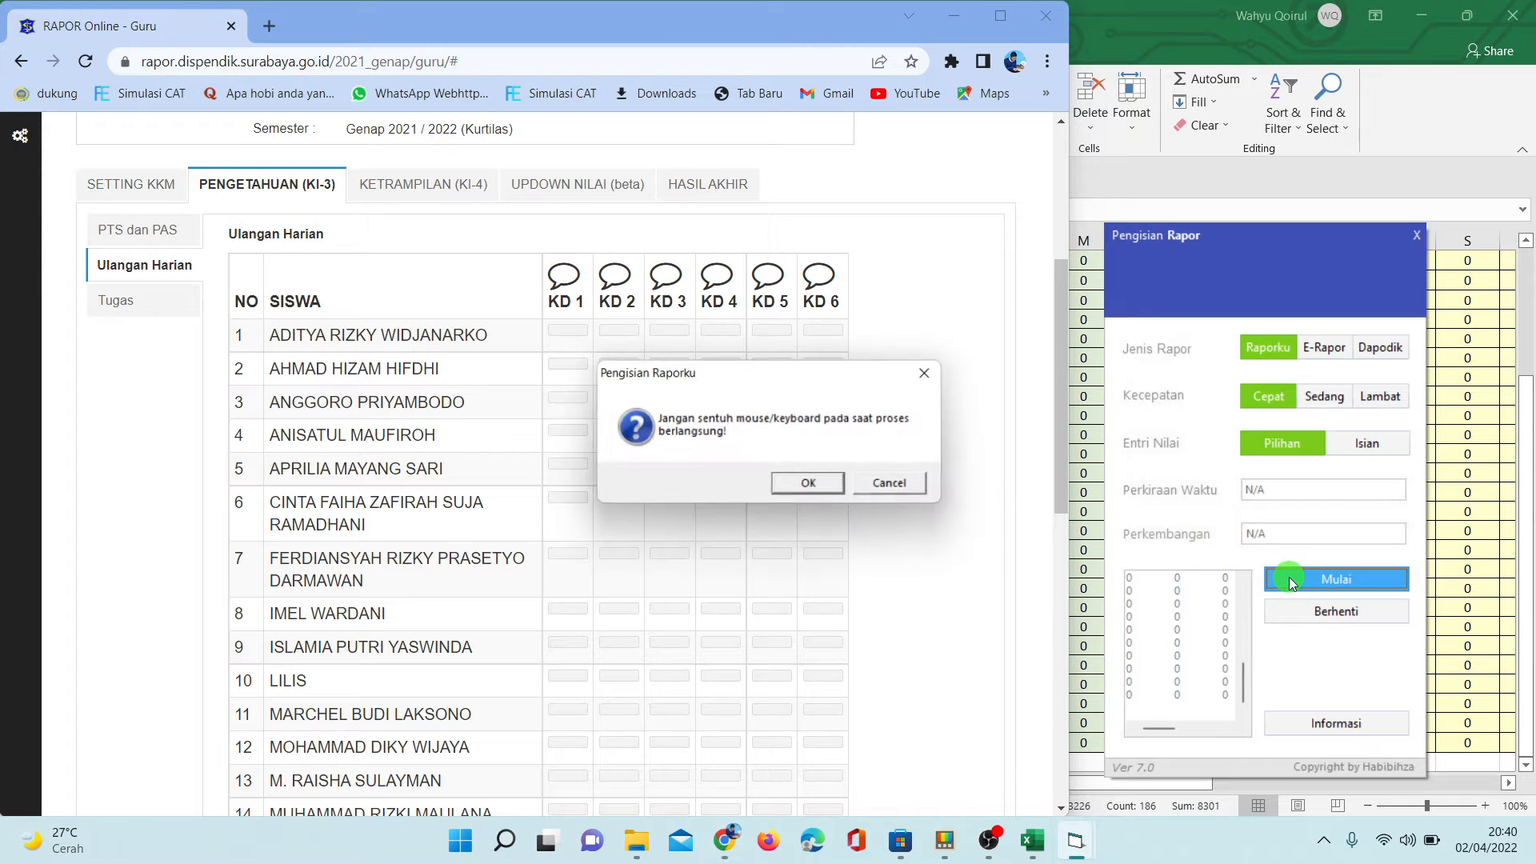
click(813, 484)
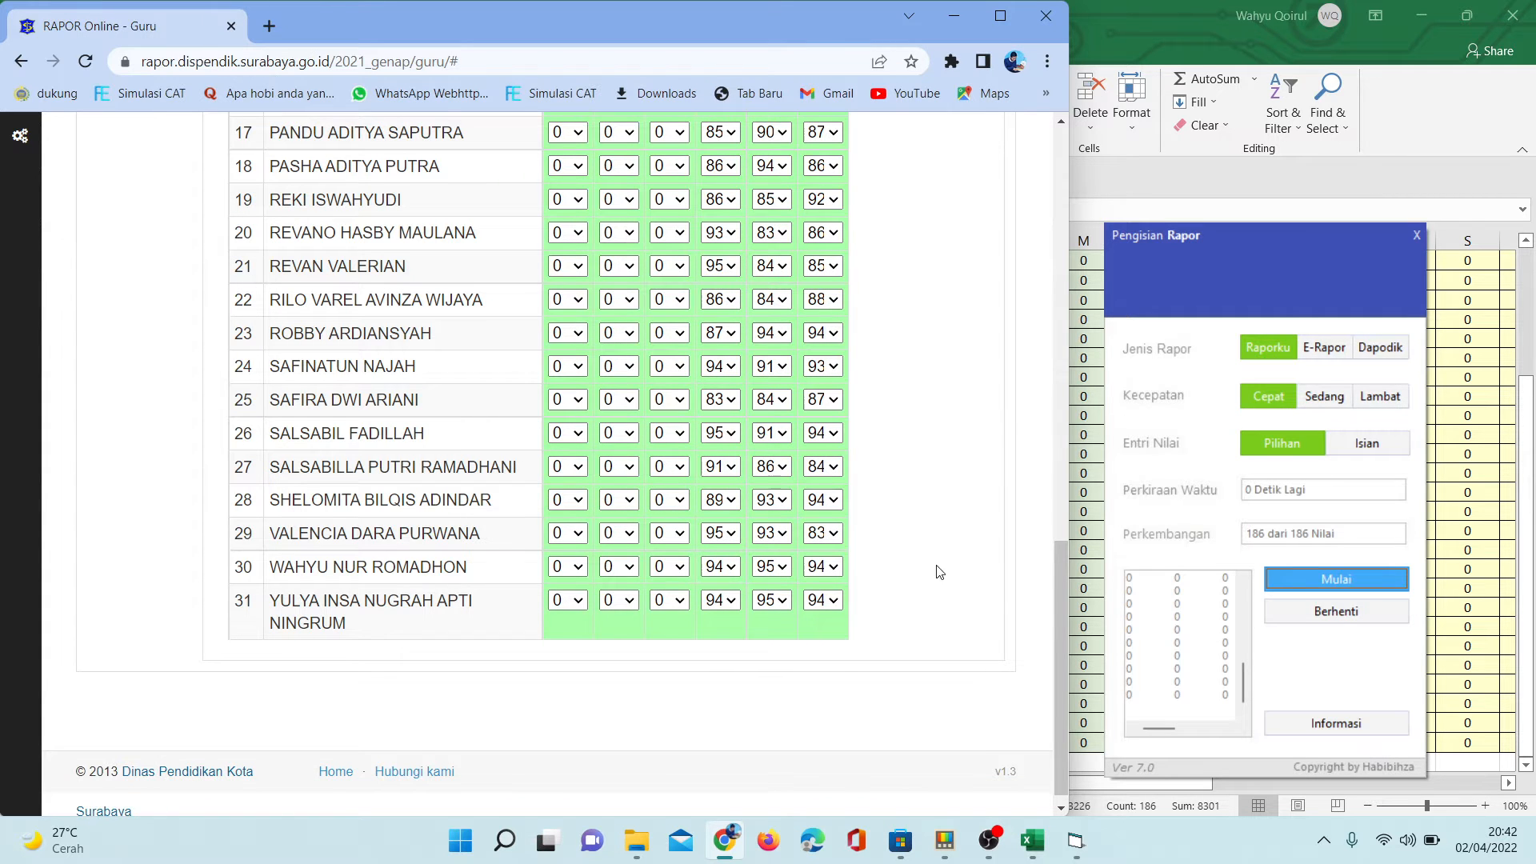
- Open the Tugas table under PENGETAHUAN (KI-3) in the report-card site
scroll(1058, 611, up, 13)
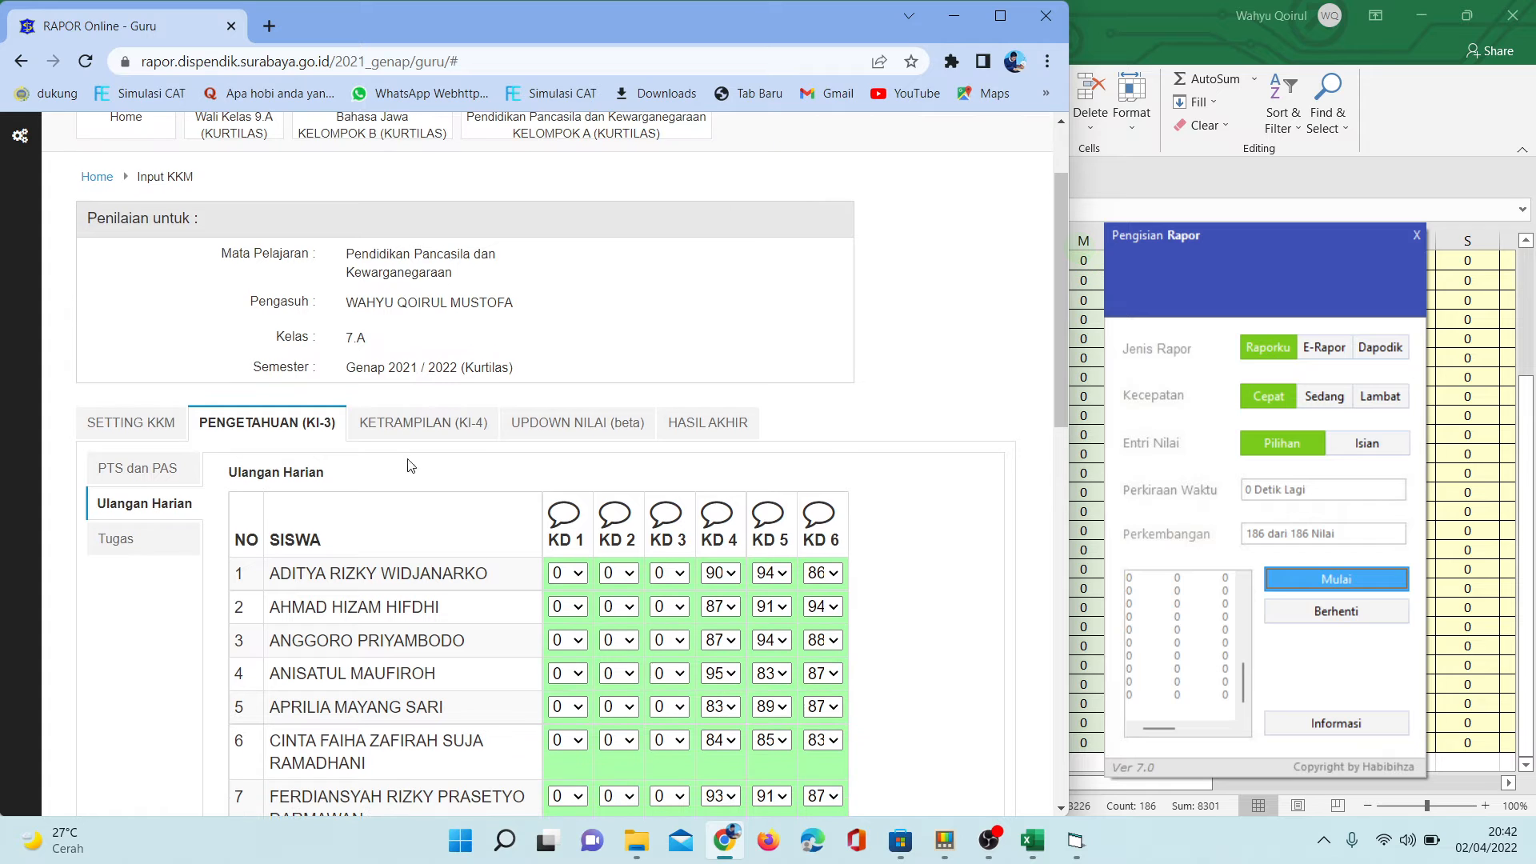
click(142, 542)
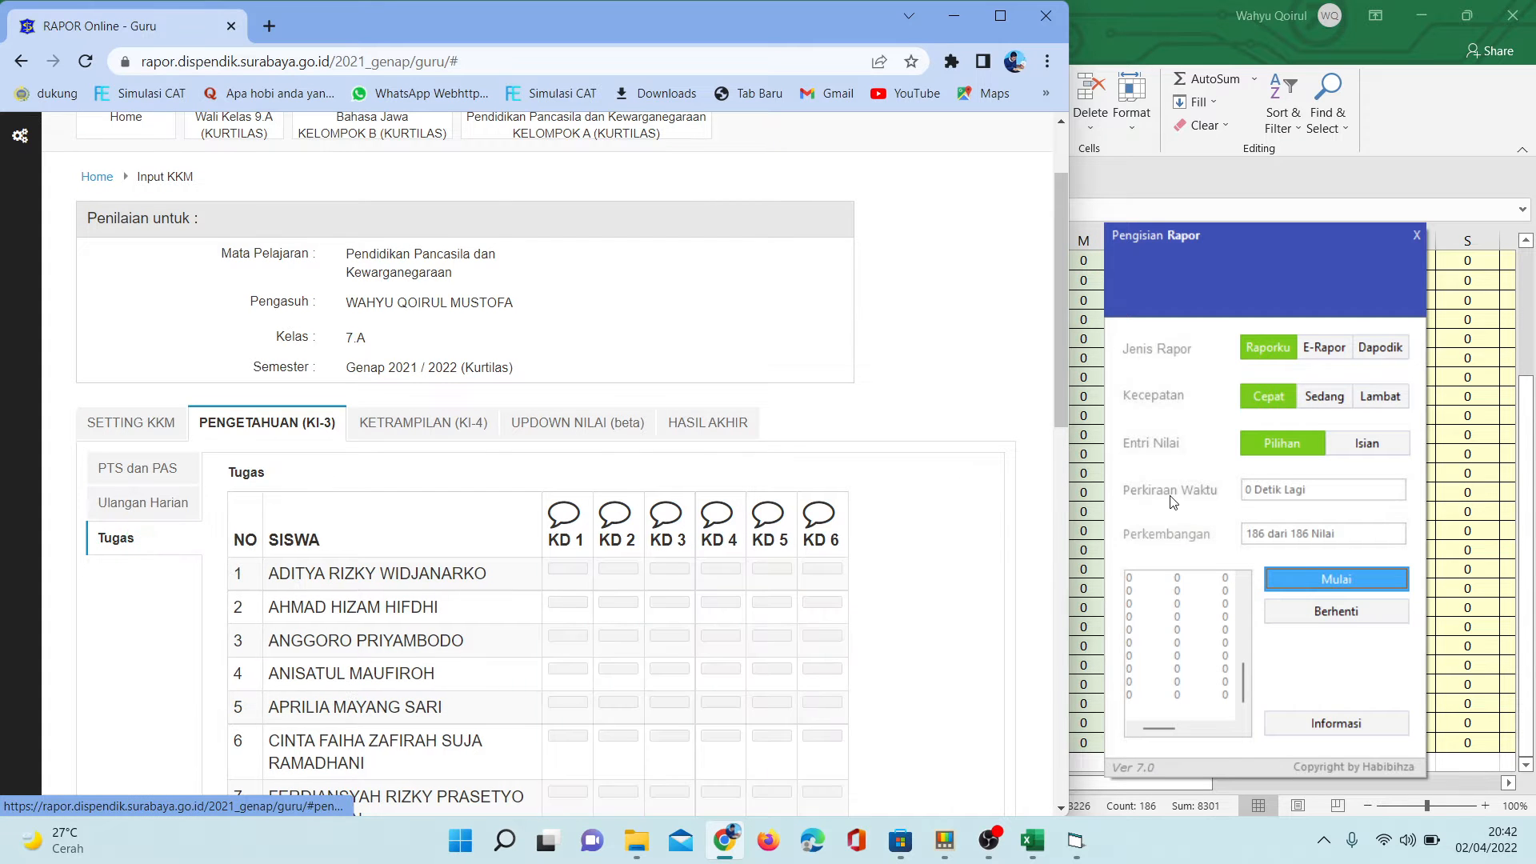
- Copy the Penilaian Tugas KD 1 to KD 6 scores of all students from the Excel sheet
click(1484, 390)
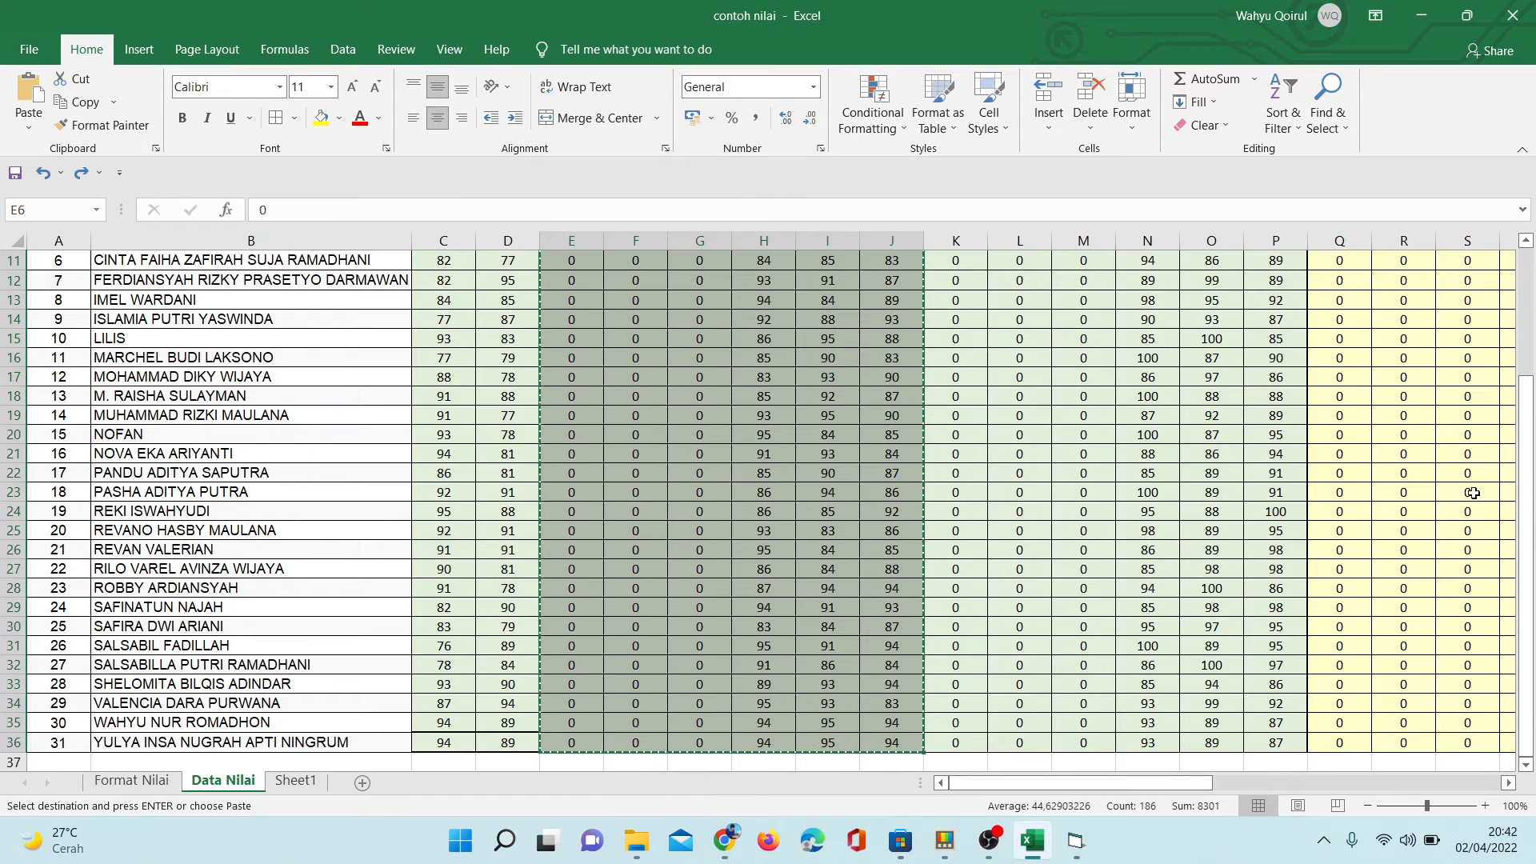
scroll(1473, 493, up, 4)
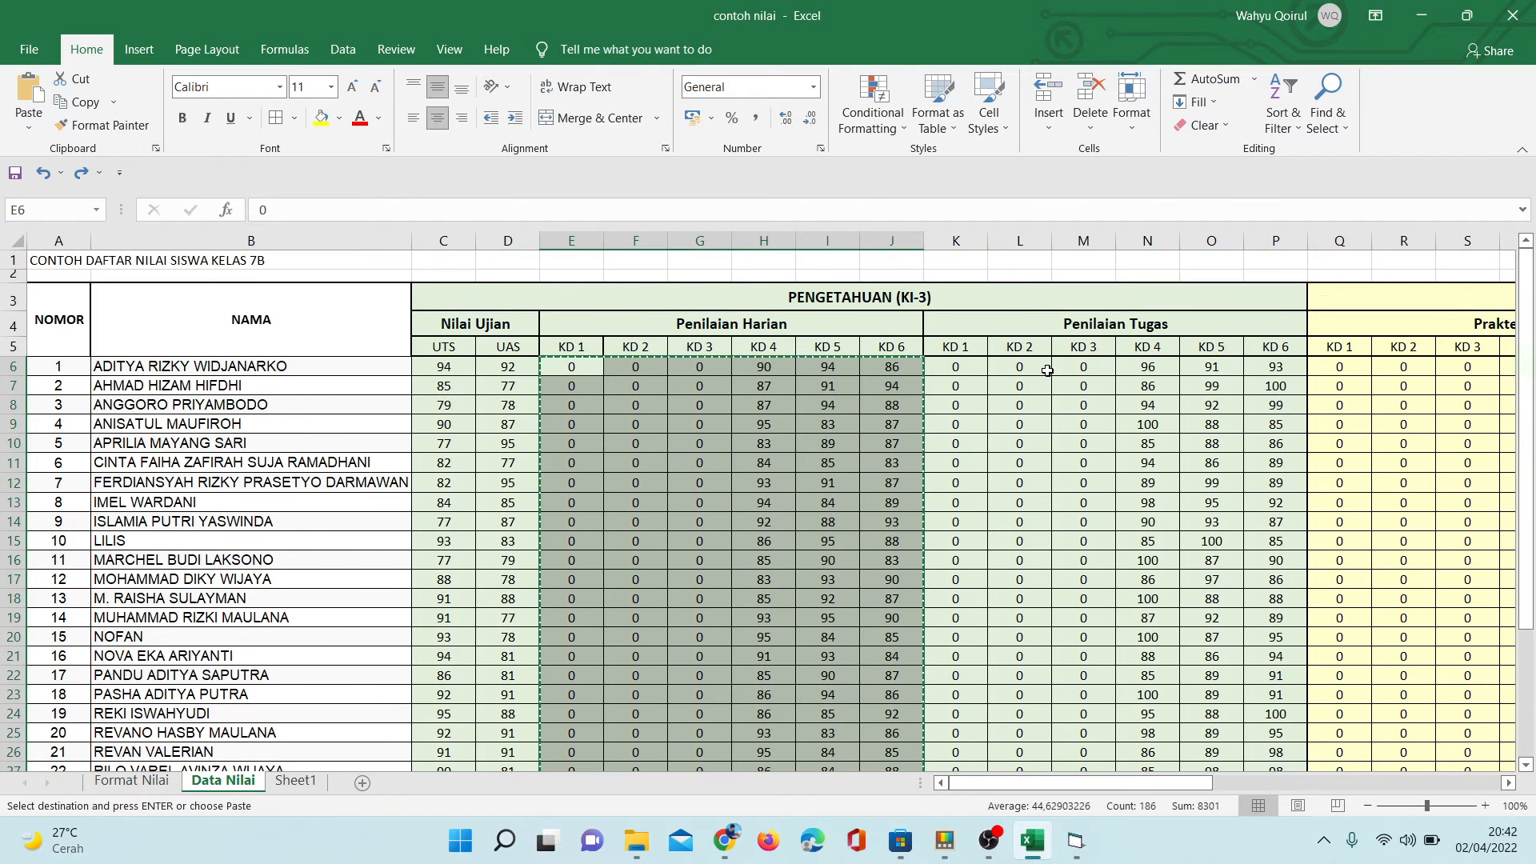
drag(957, 370, 1261, 729)
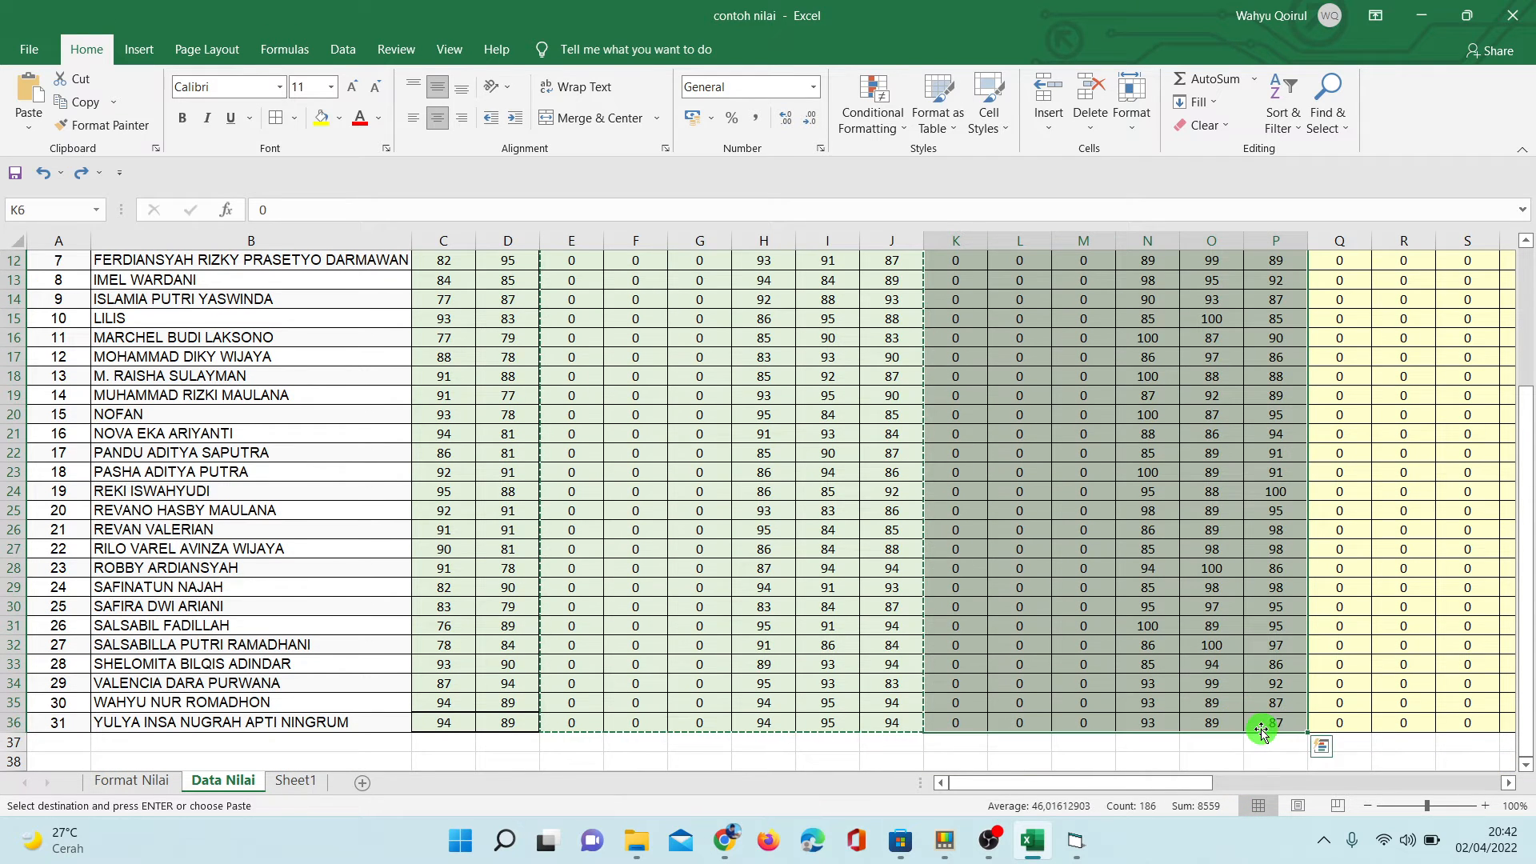
right_click(1195, 642)
click(1276, 224)
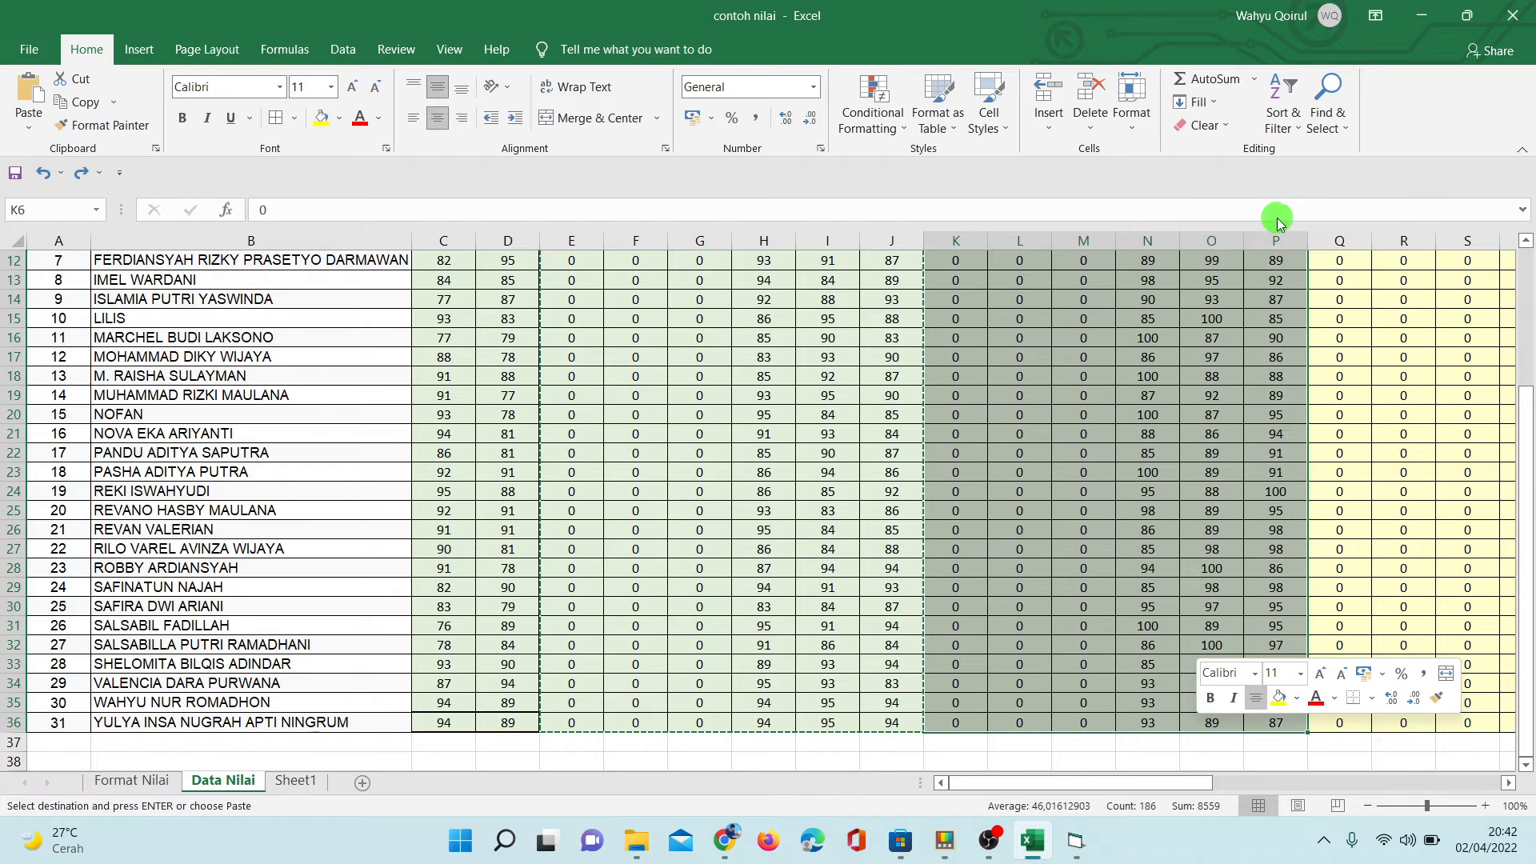
scroll(779, 648, up, 4)
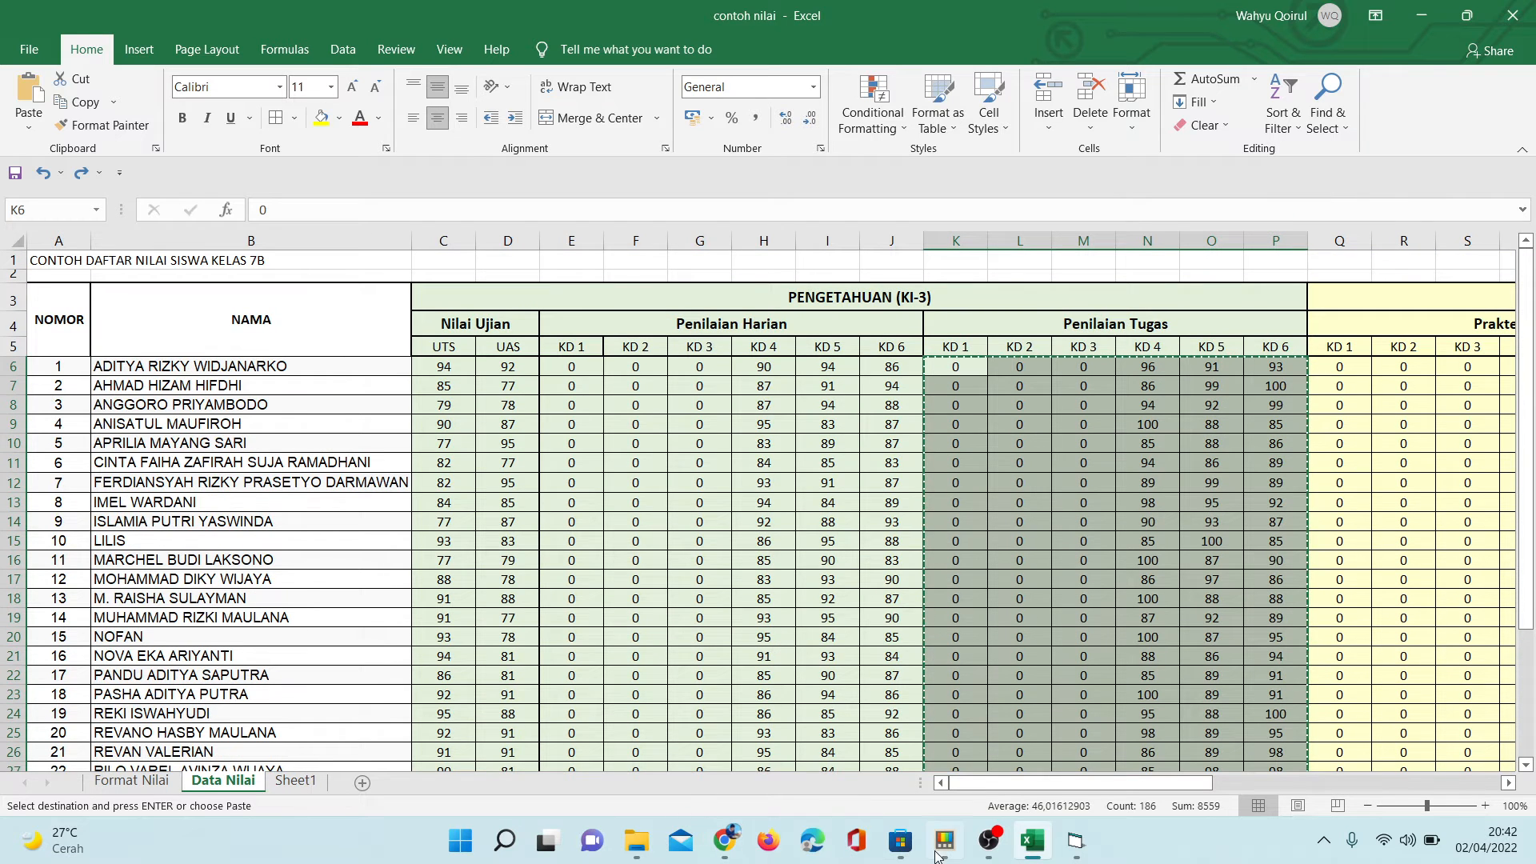
- Bring up Pengisian Rapor beside the Tugas table in Chrome, and paste the copied assignment scores into its score box
click(1075, 854)
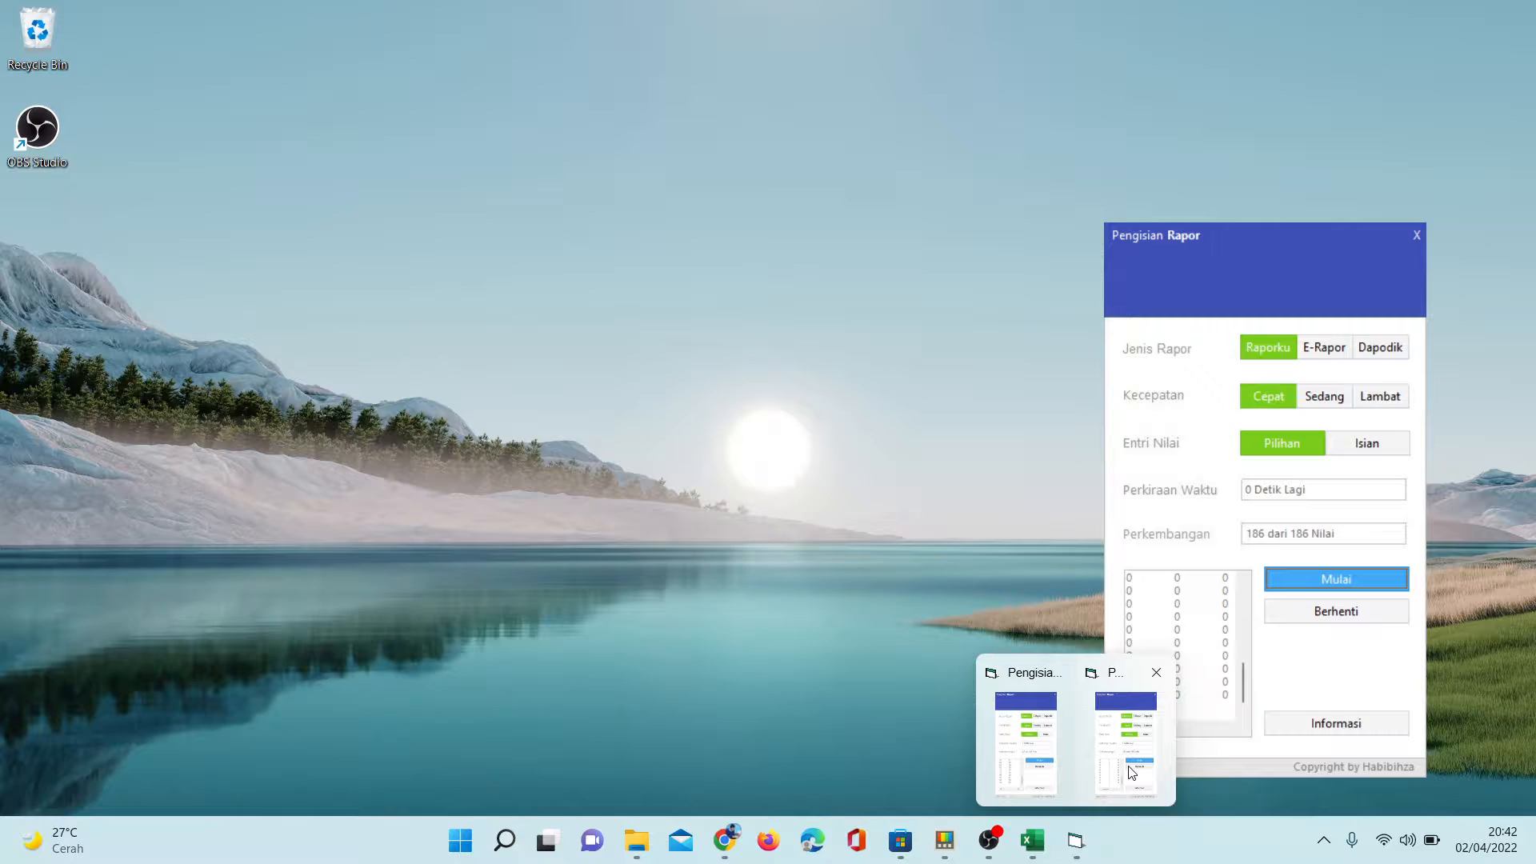
click(1128, 765)
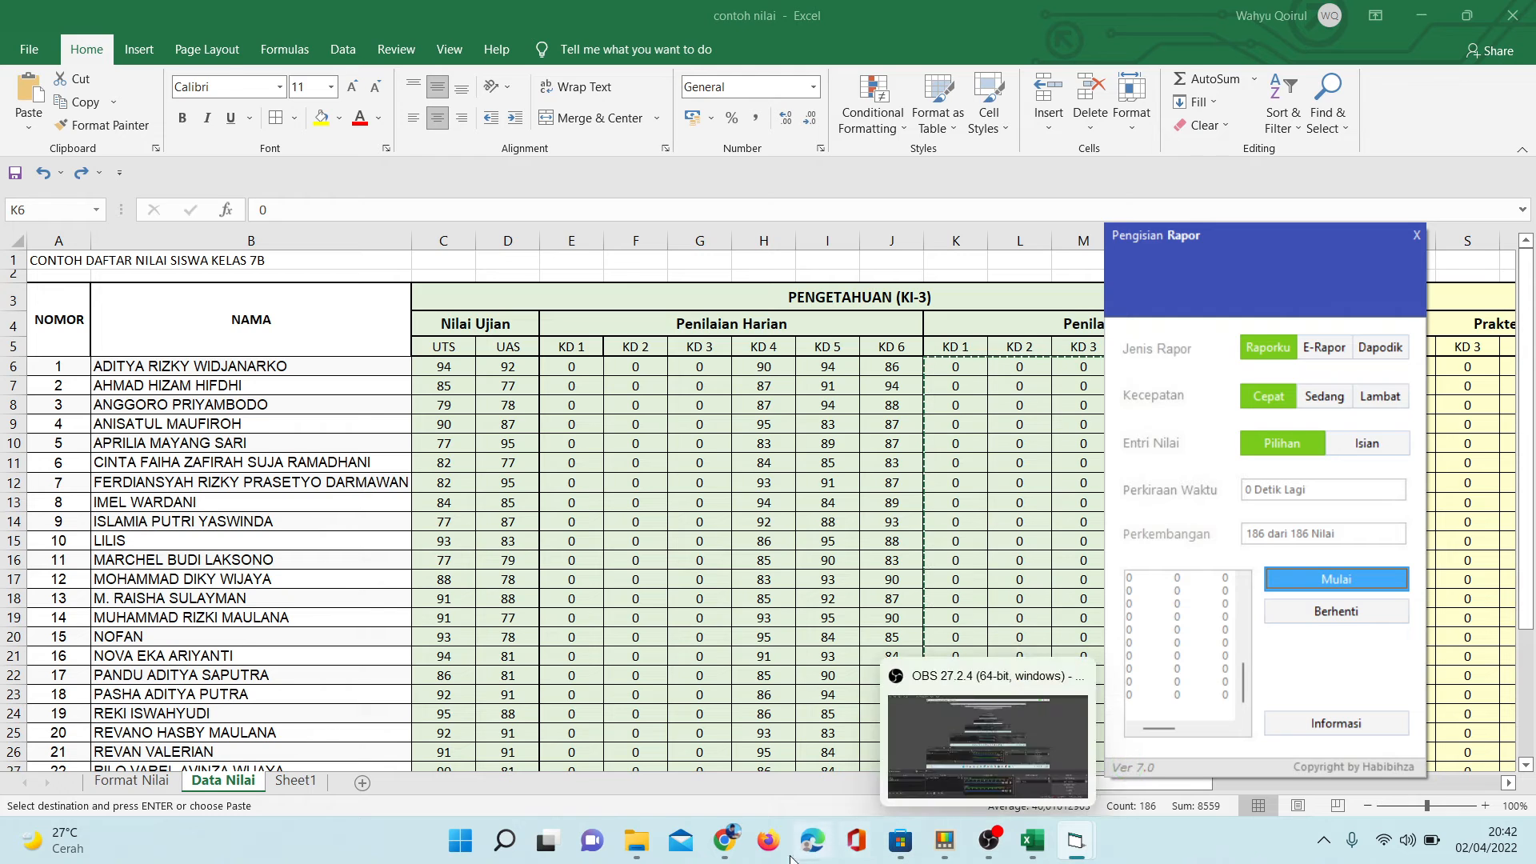
click(724, 848)
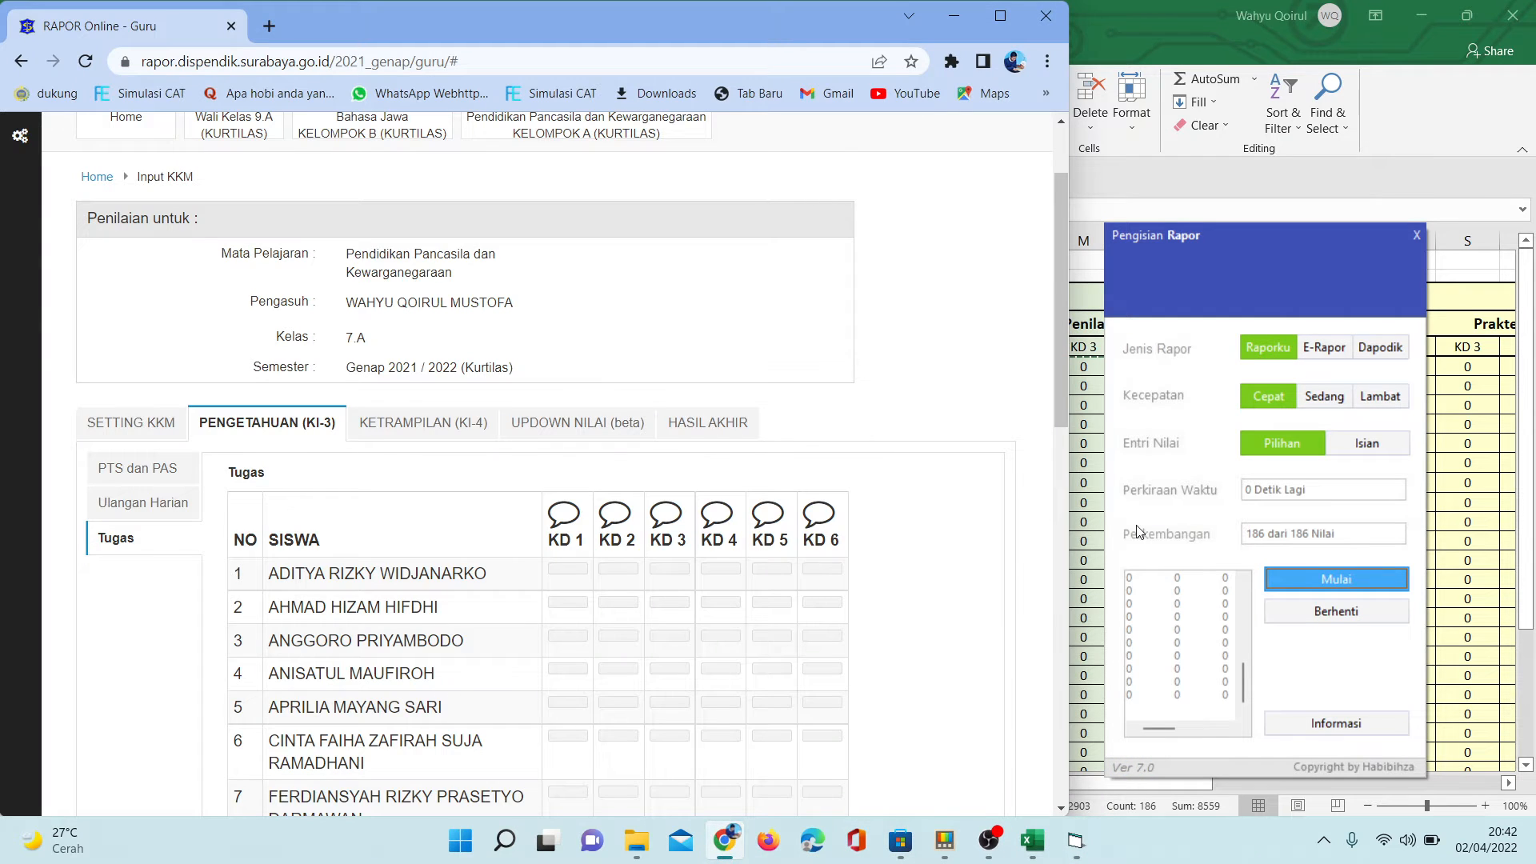
click(1152, 631)
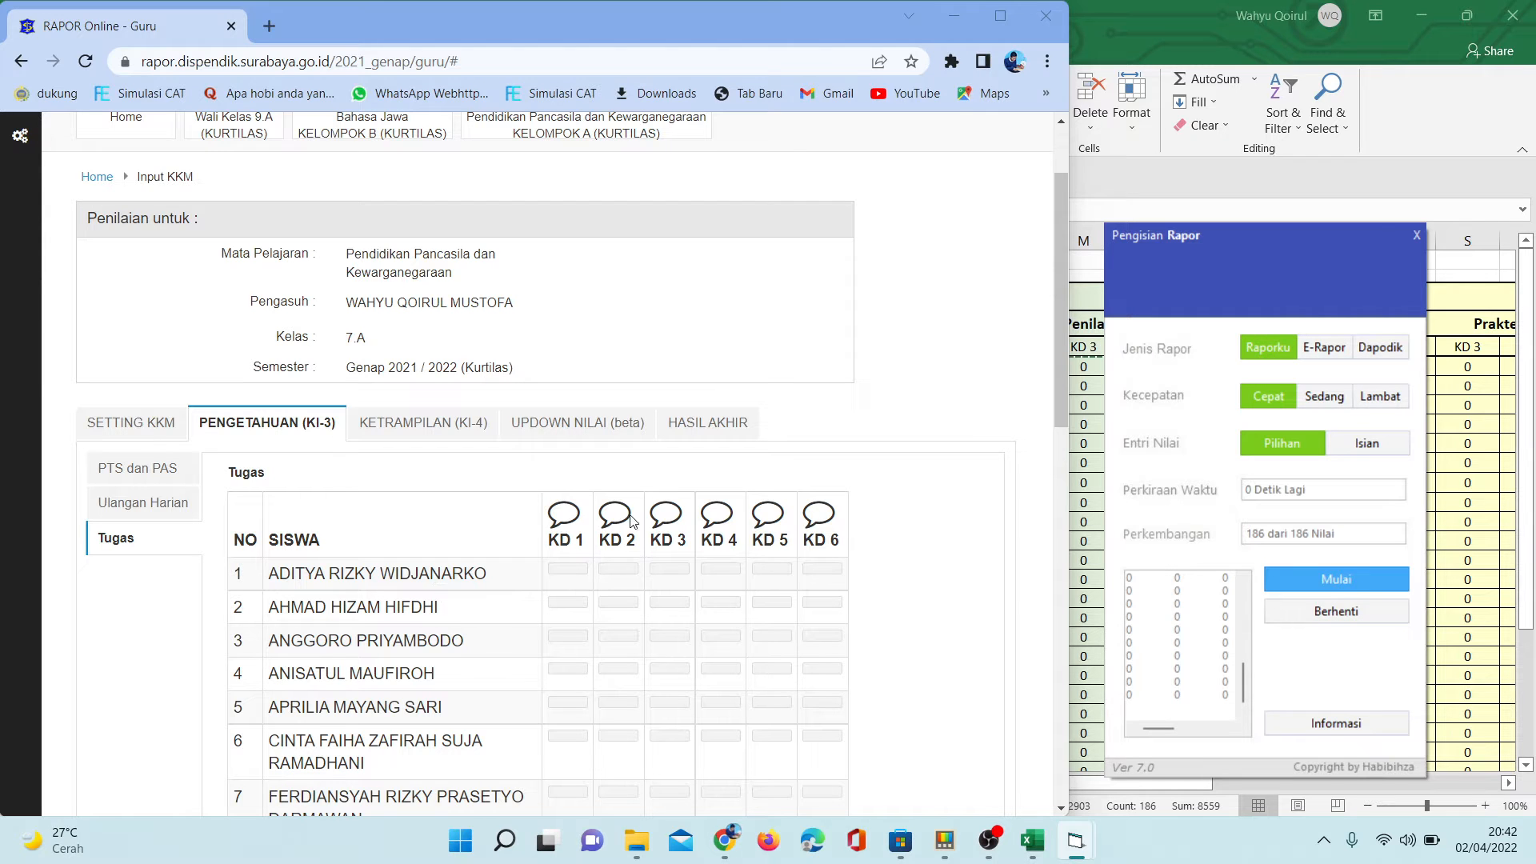
- Focus the first student's row in the Tugas table, and run the automatic entry of the assignment scores
click(381, 574)
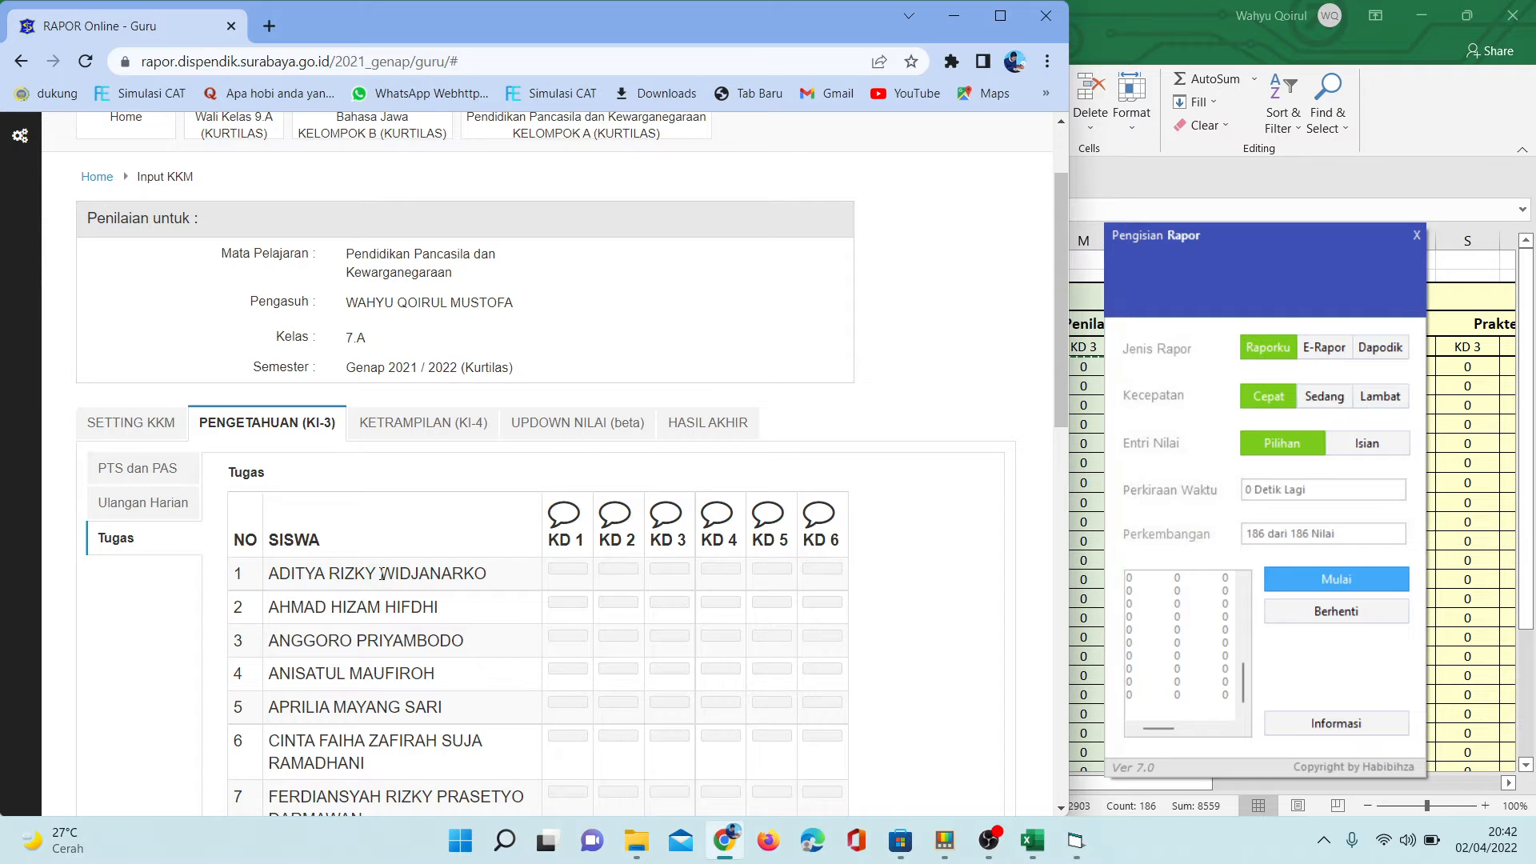
click(1326, 579)
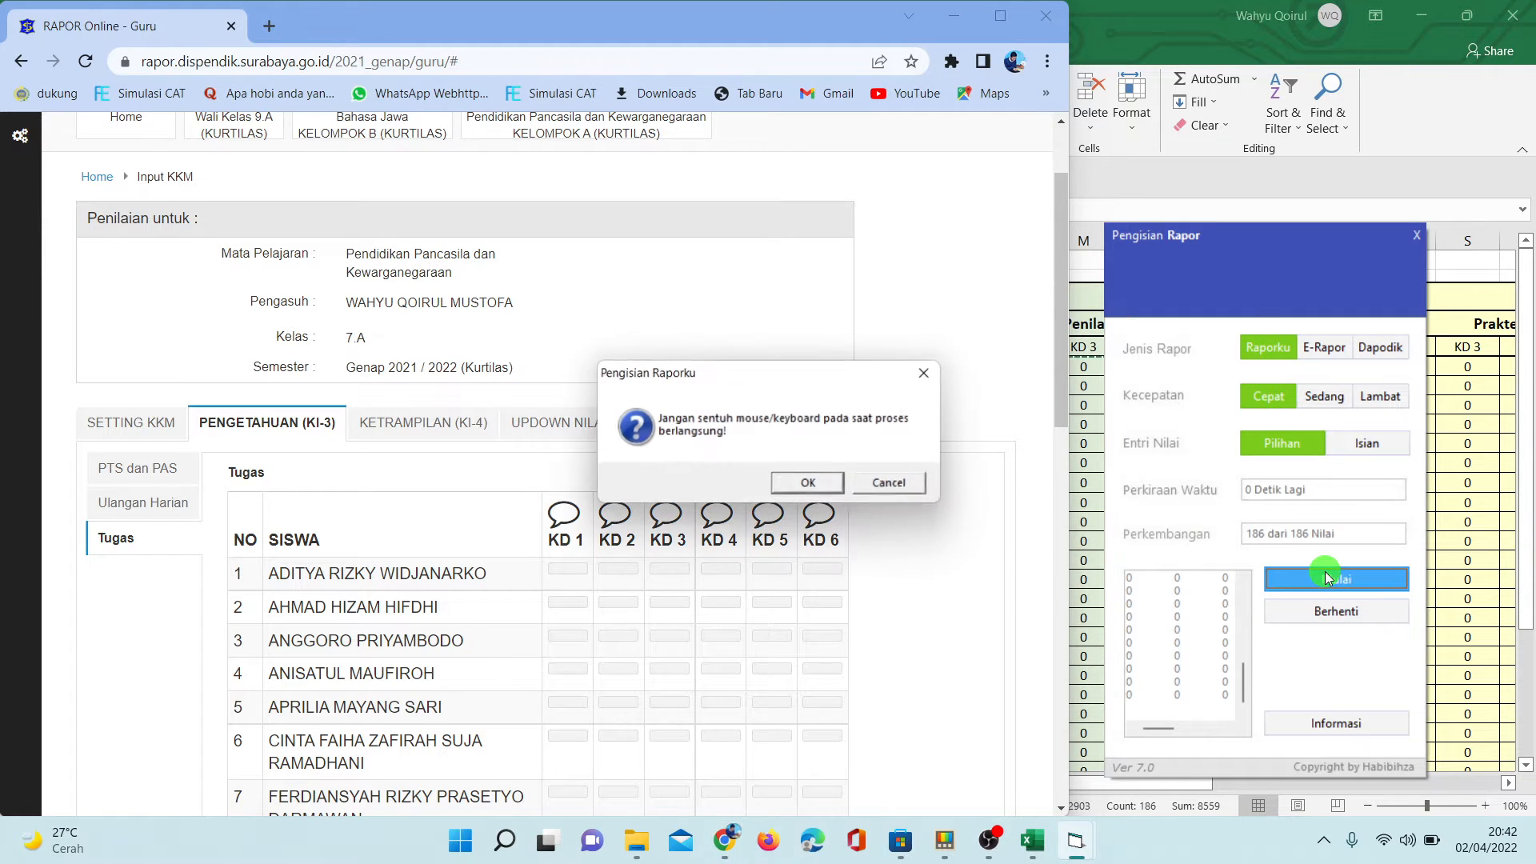
click(829, 488)
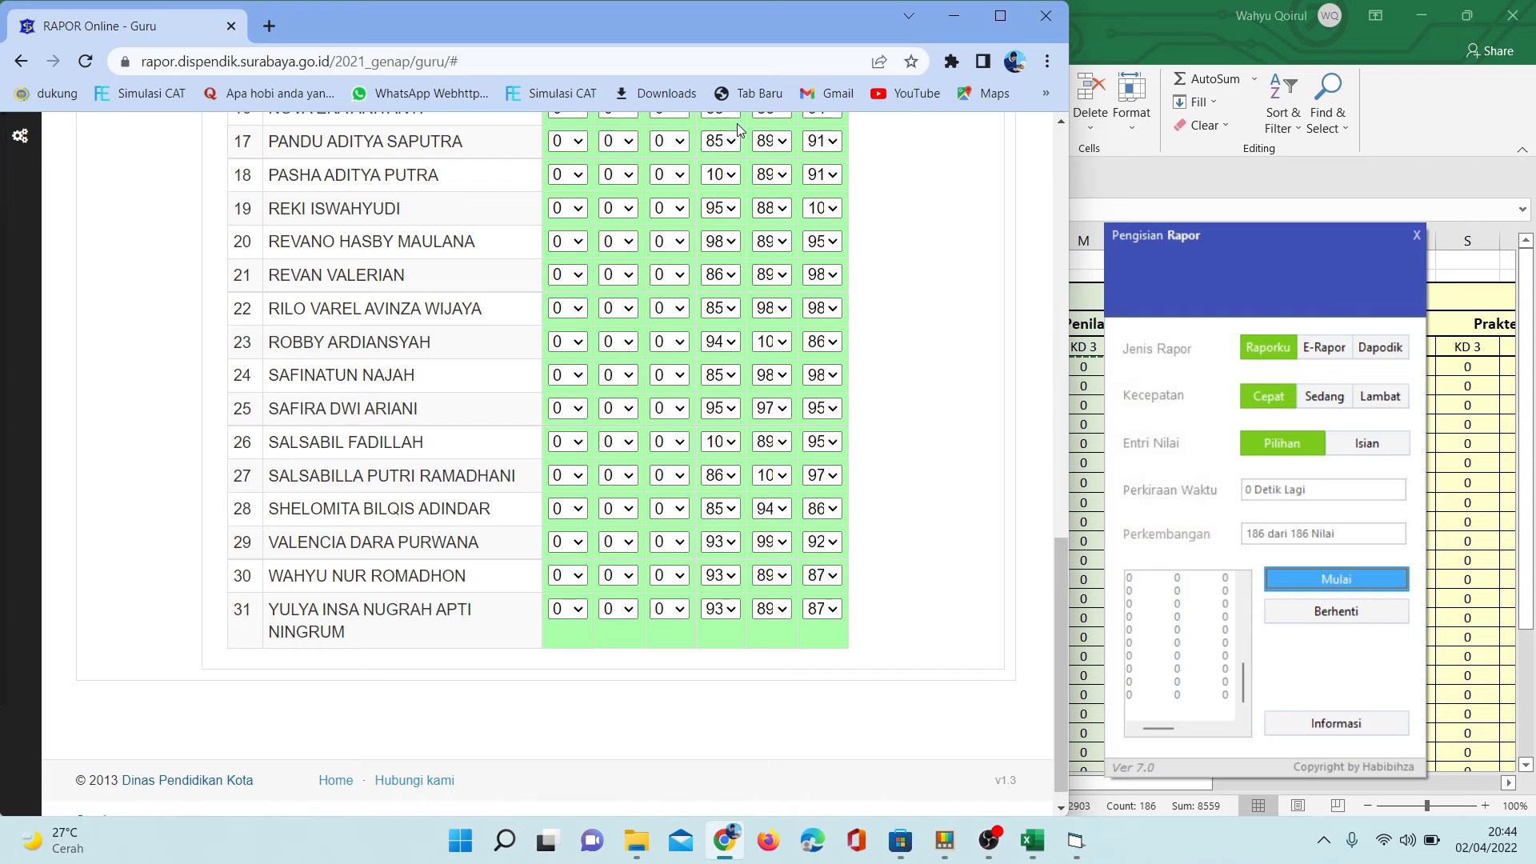
- Return to the start of the filled Tugas table, and open the (P1) Praktek table under KETRAMPILAN (KI-4)
drag(1061, 598, 1061, 282)
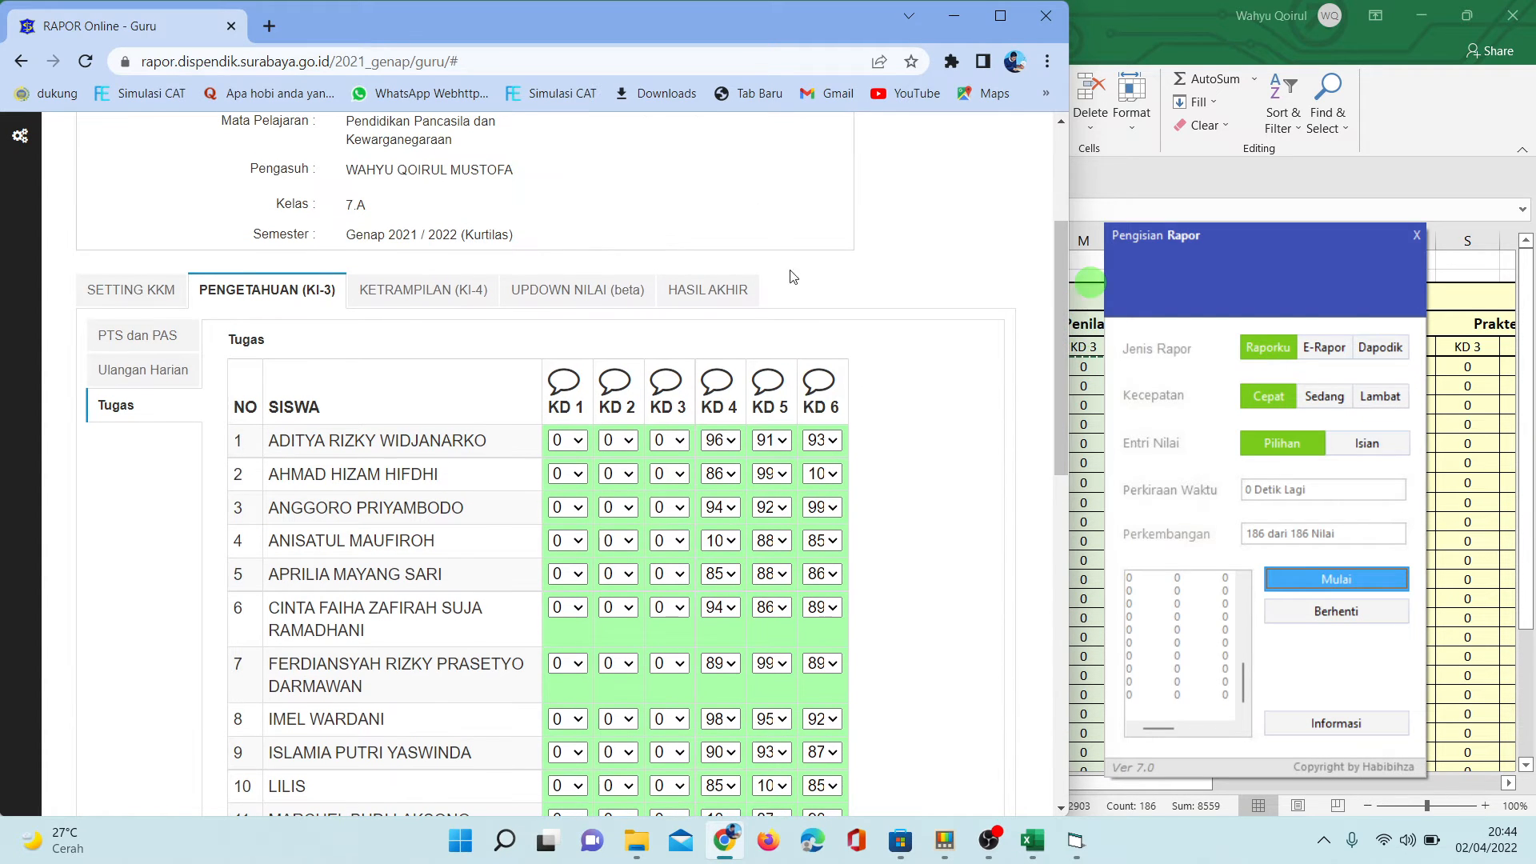
click(433, 304)
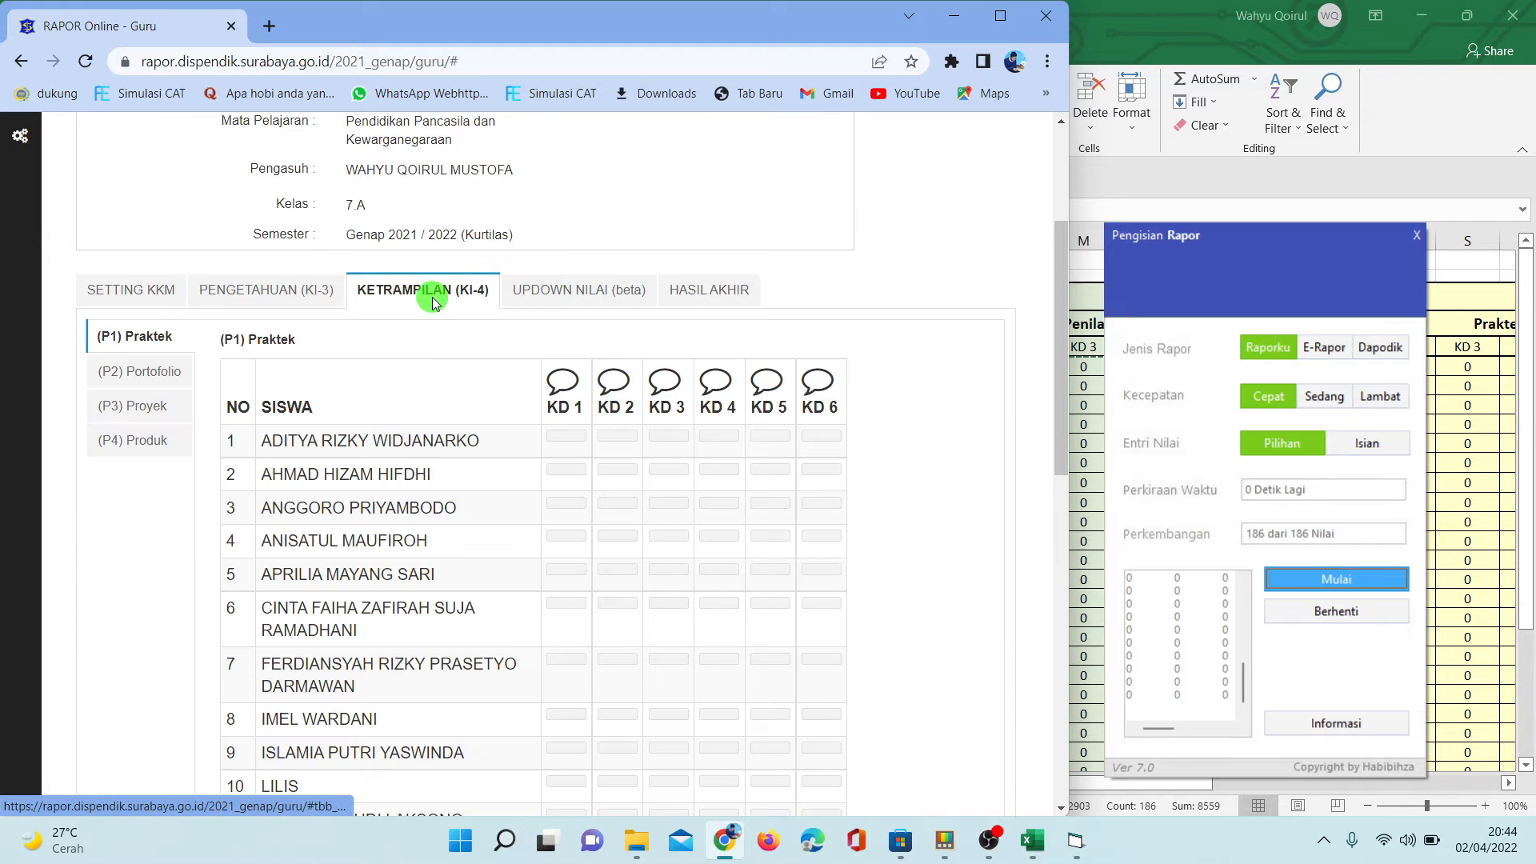
click(433, 304)
- Examine the KETERAMPILAN (KI-4) Praktek, Portofolio, Proyek and Produk columns in Excel, and compare them with the site's KI-4 sections
click(1485, 396)
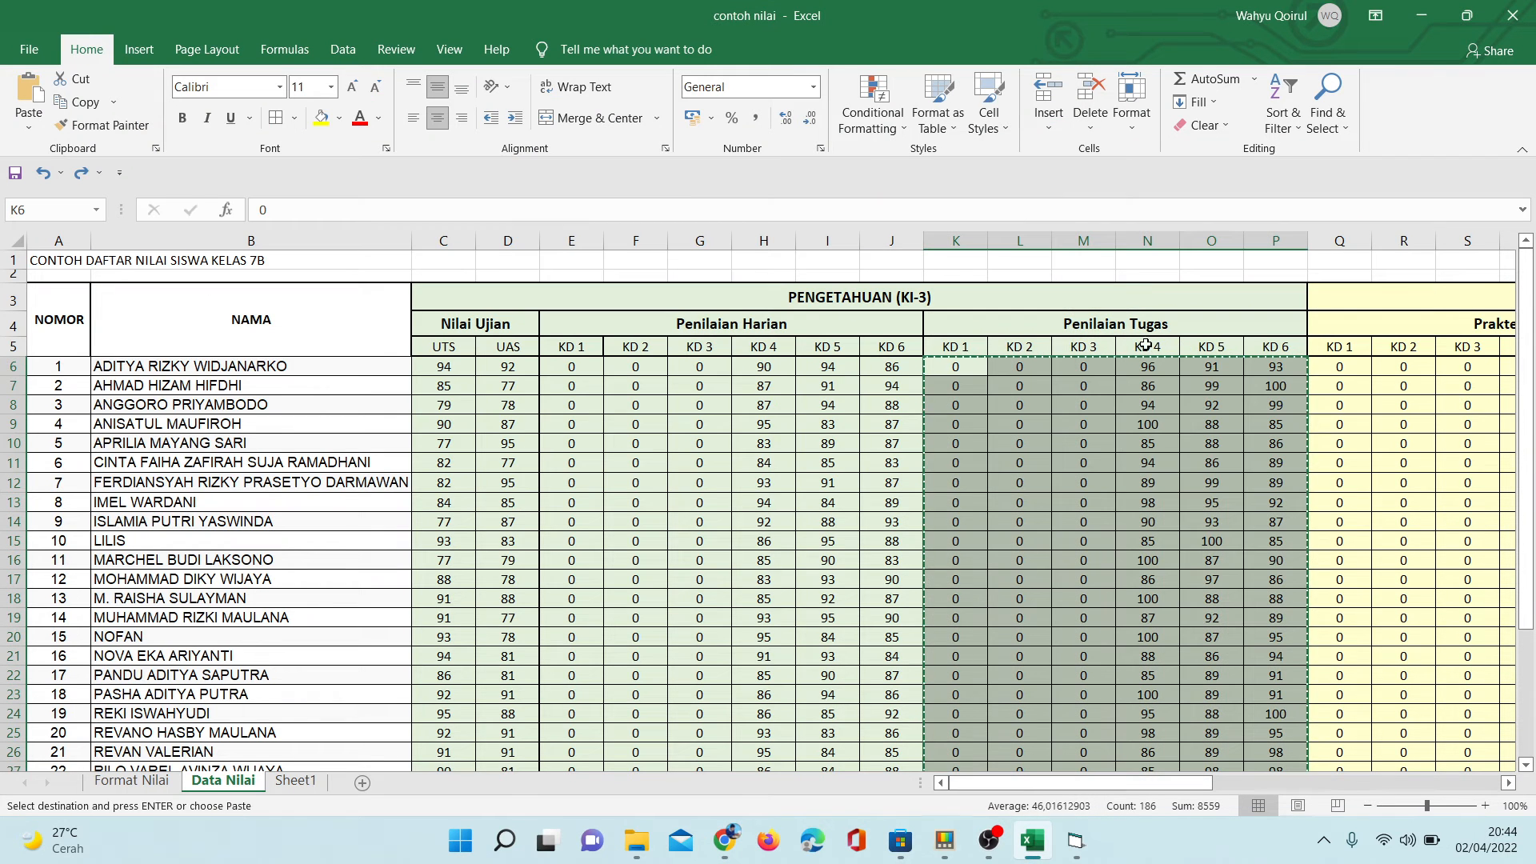
click(1146, 345)
key(Right)
key(Right)
key(Right)
key(Right)
key(Right)
key(Right)
key(Right)
key(Right)
key(Right)
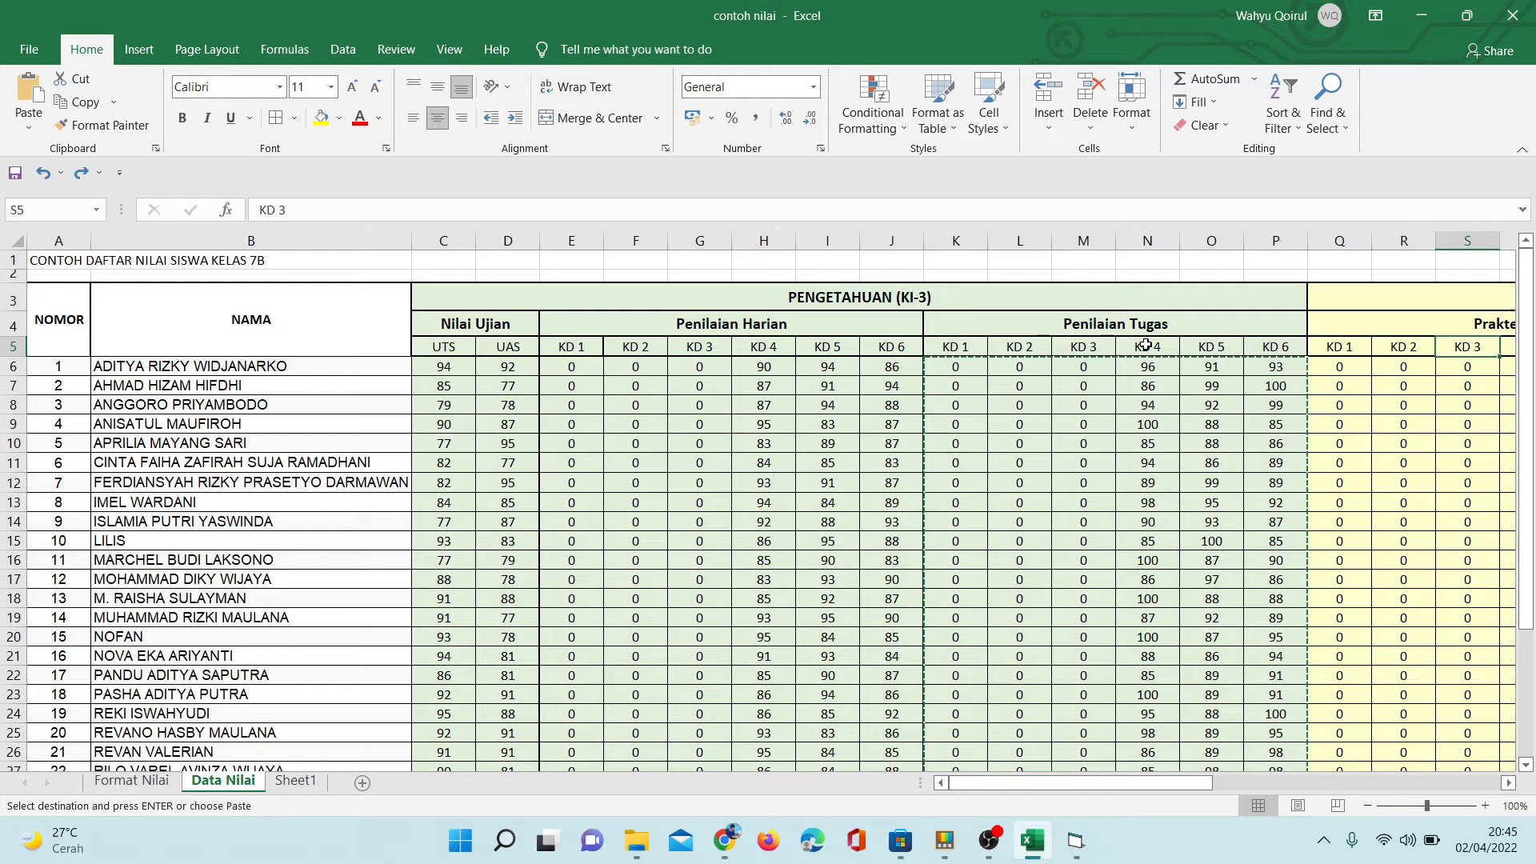
key(Right)
key(Right)
key(Right)
key(Right)
key(Right)
key(Right)
key(Right)
key(Right)
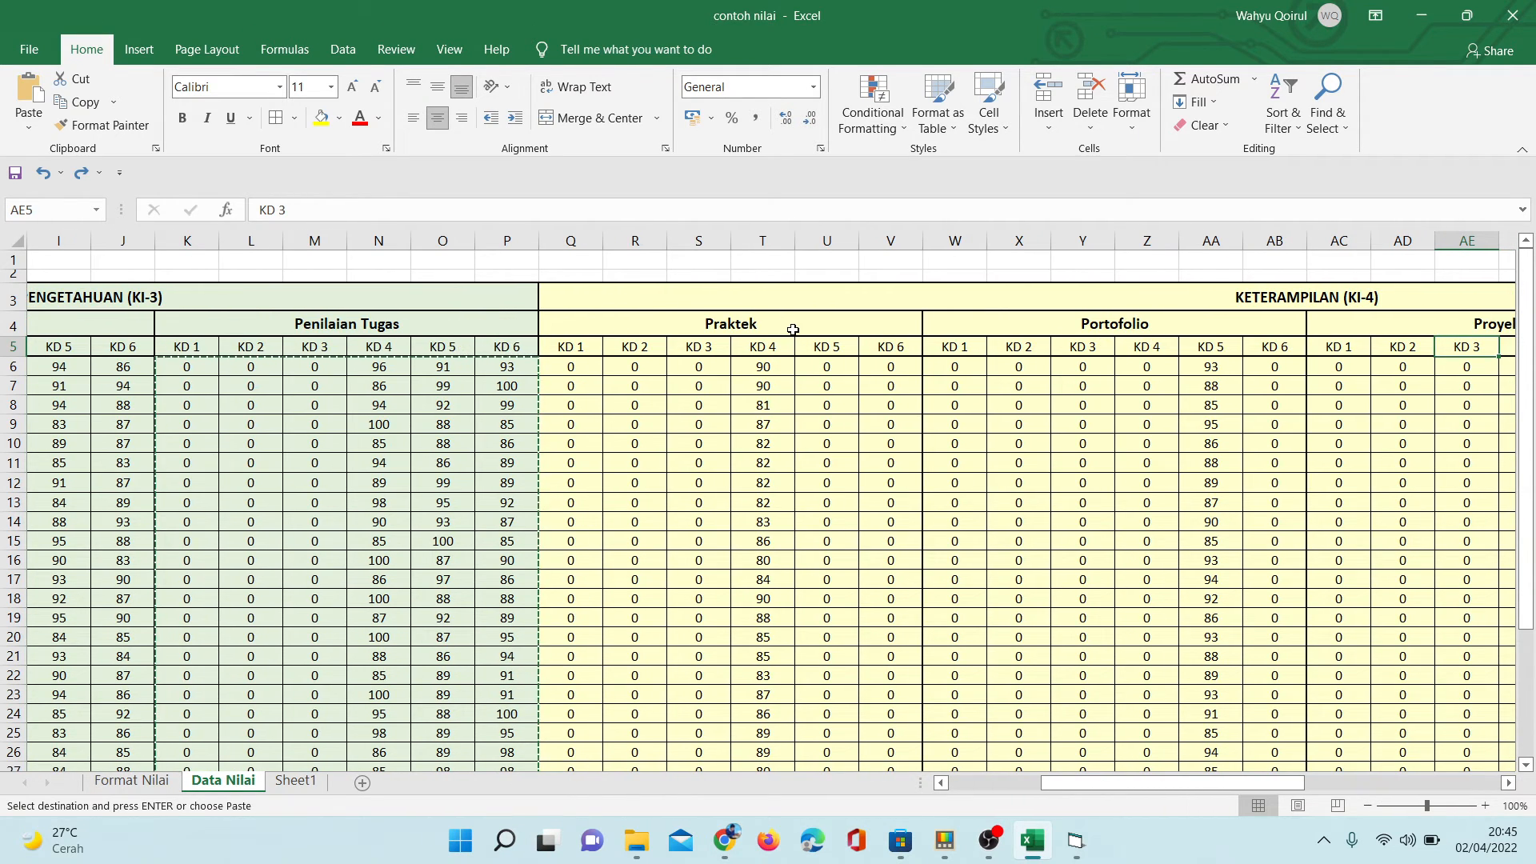
click(1200, 316)
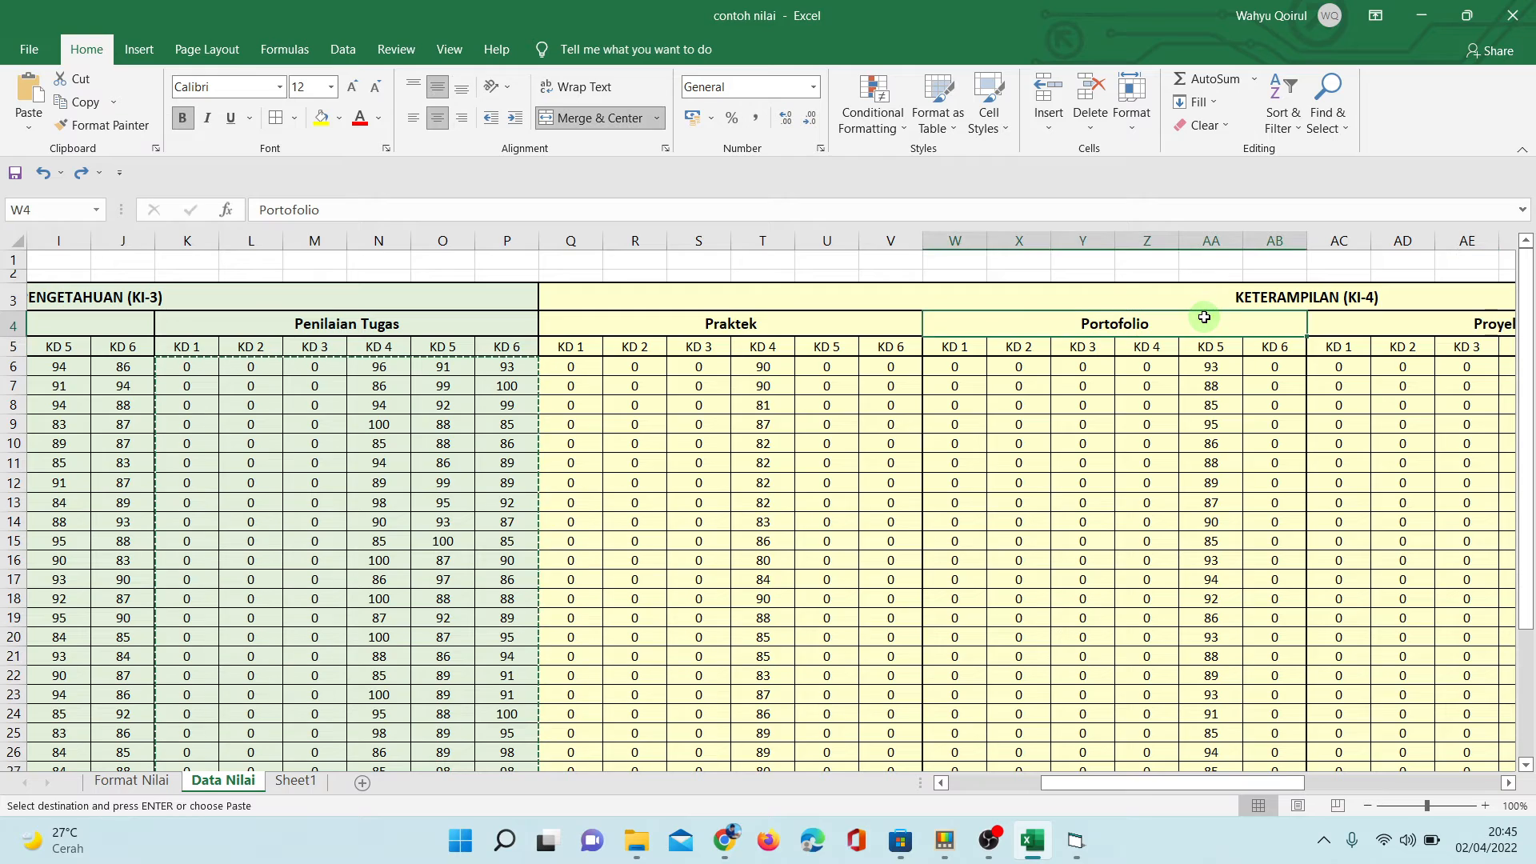
key(Right)
key(Right)
key(Right)
key(Left)
key(Left)
key(Left)
key(Left)
key(Left)
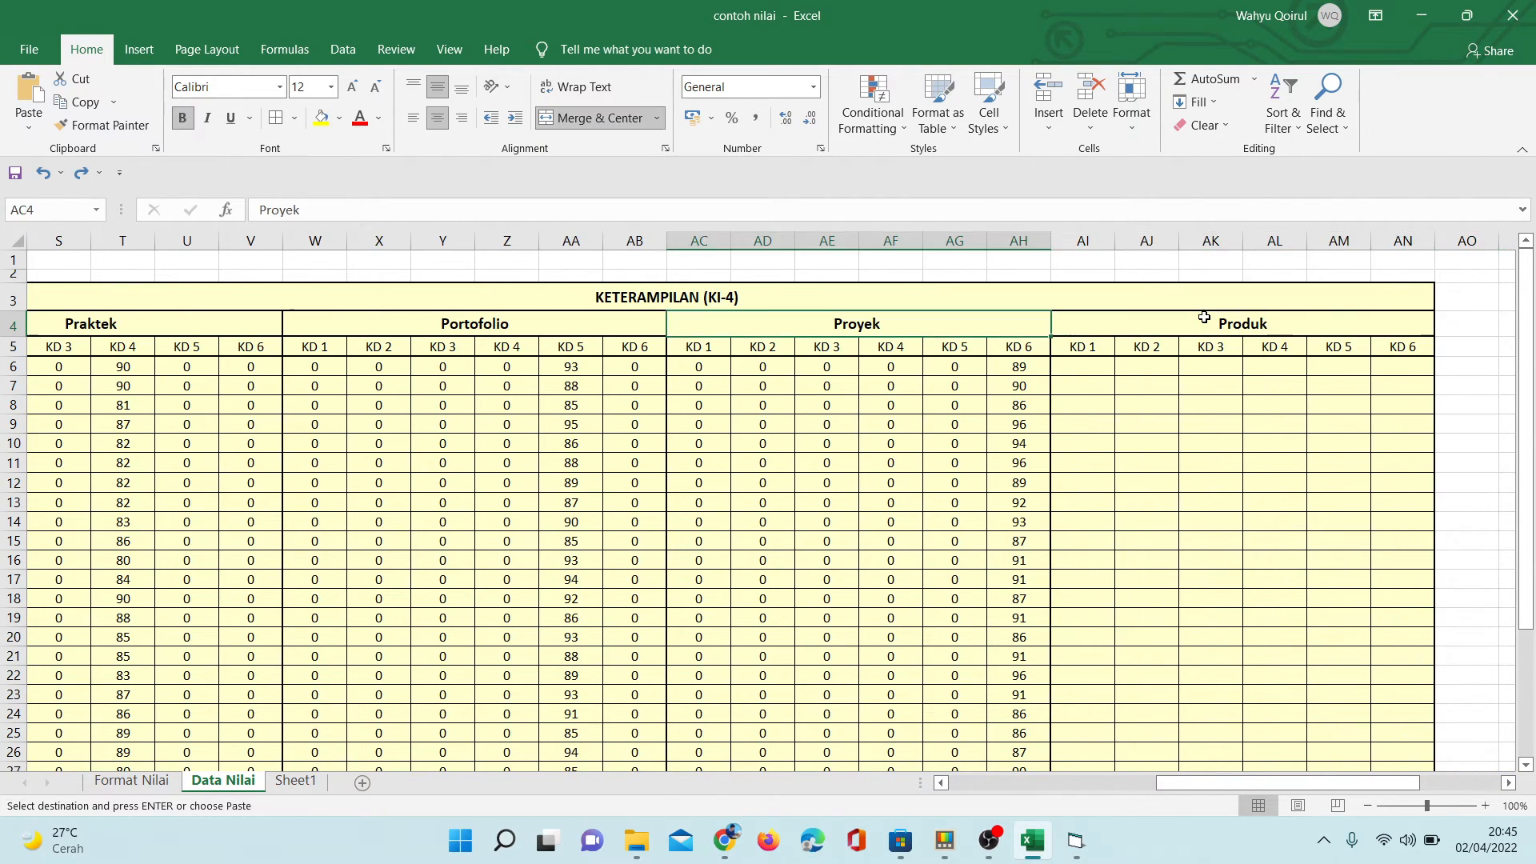
key(Right)
key(Right)
key(Right)
key(Right)
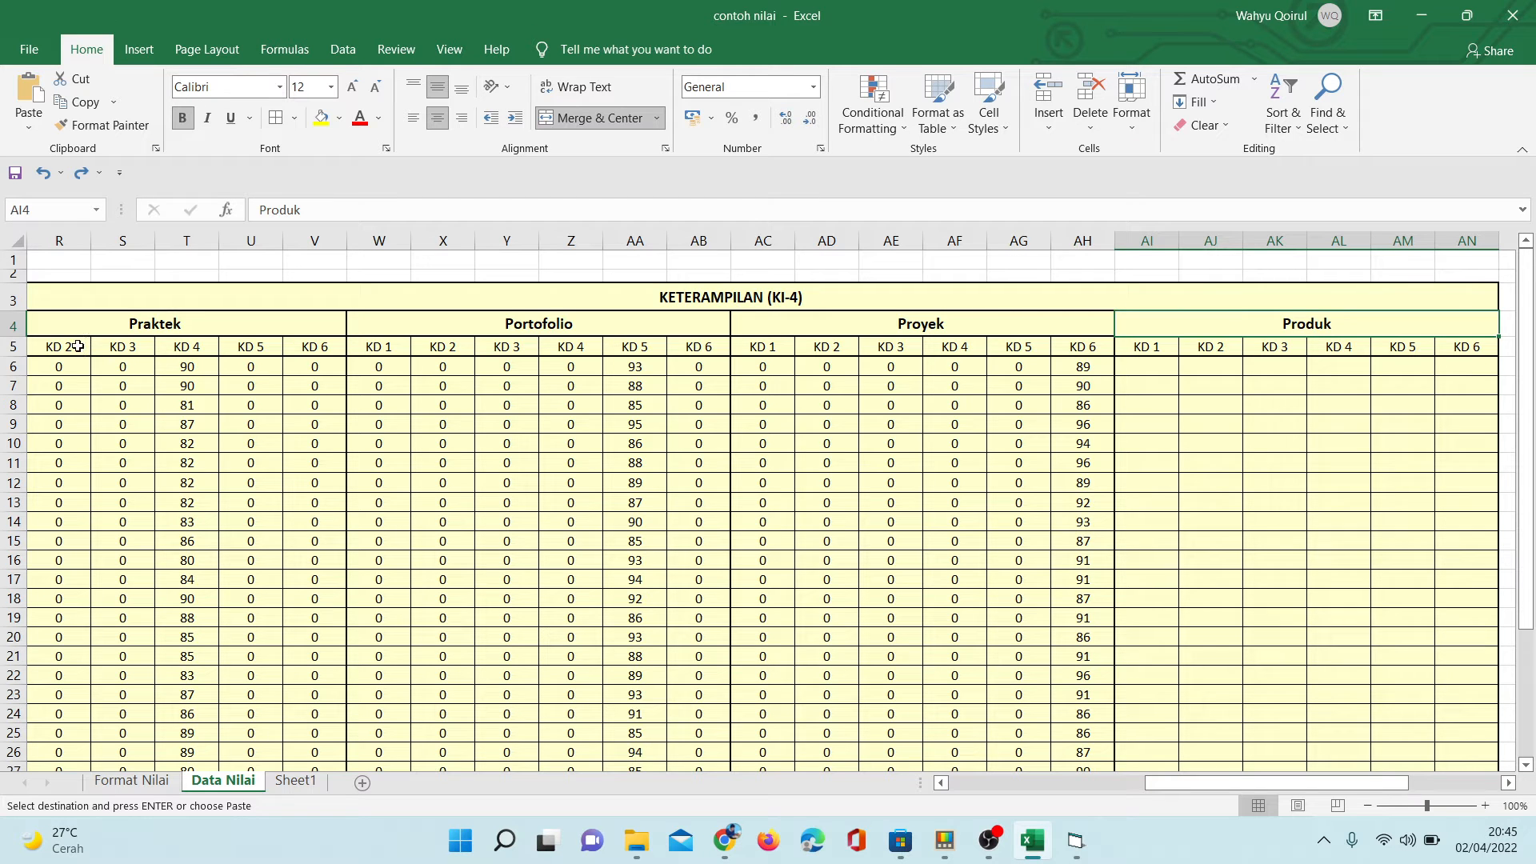
click(105, 373)
key(Left)
key(Left)
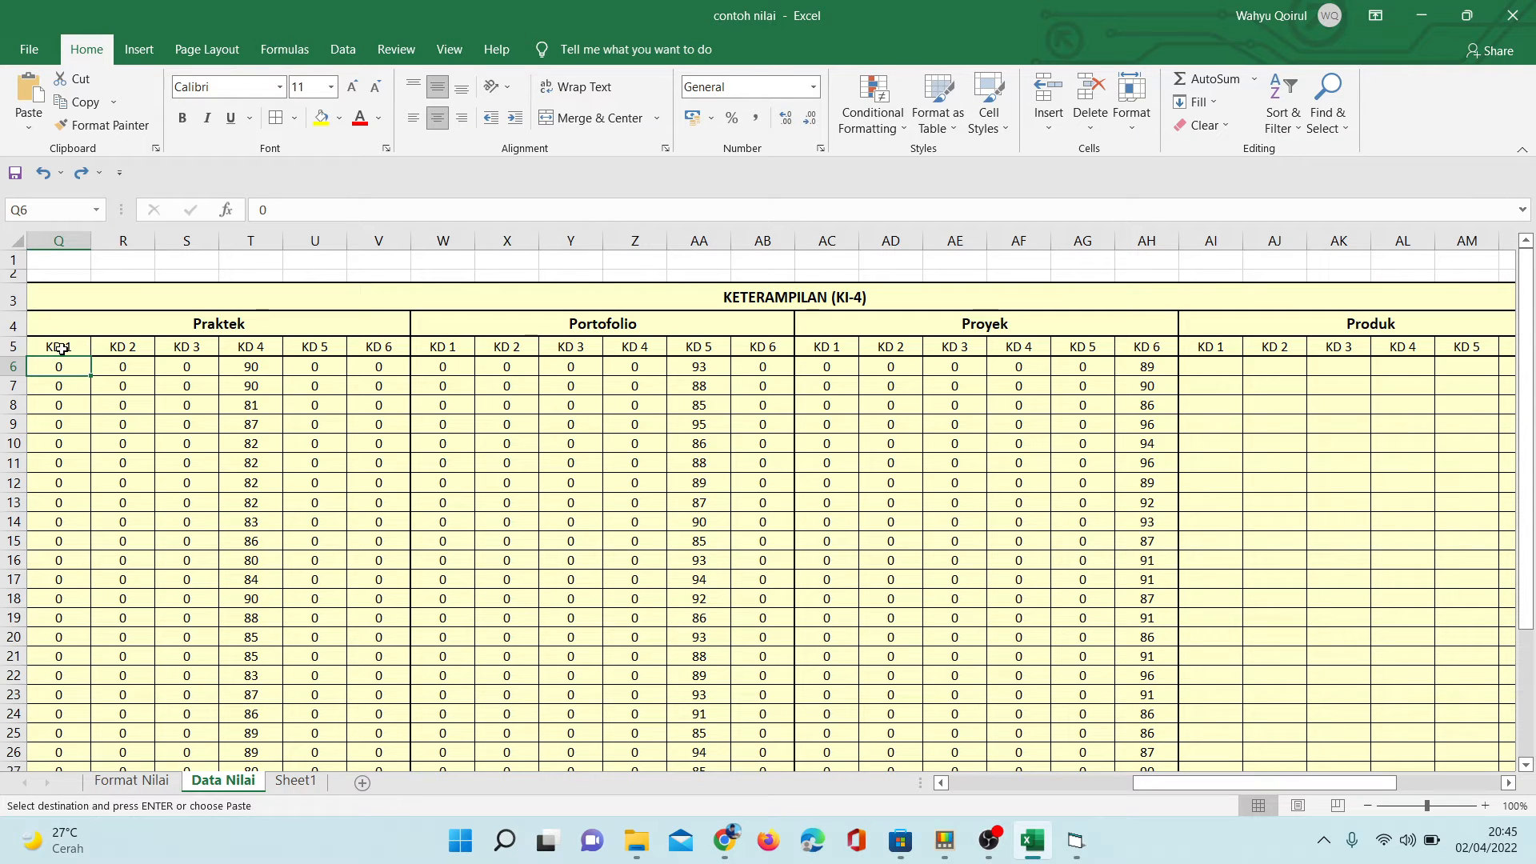
click(719, 857)
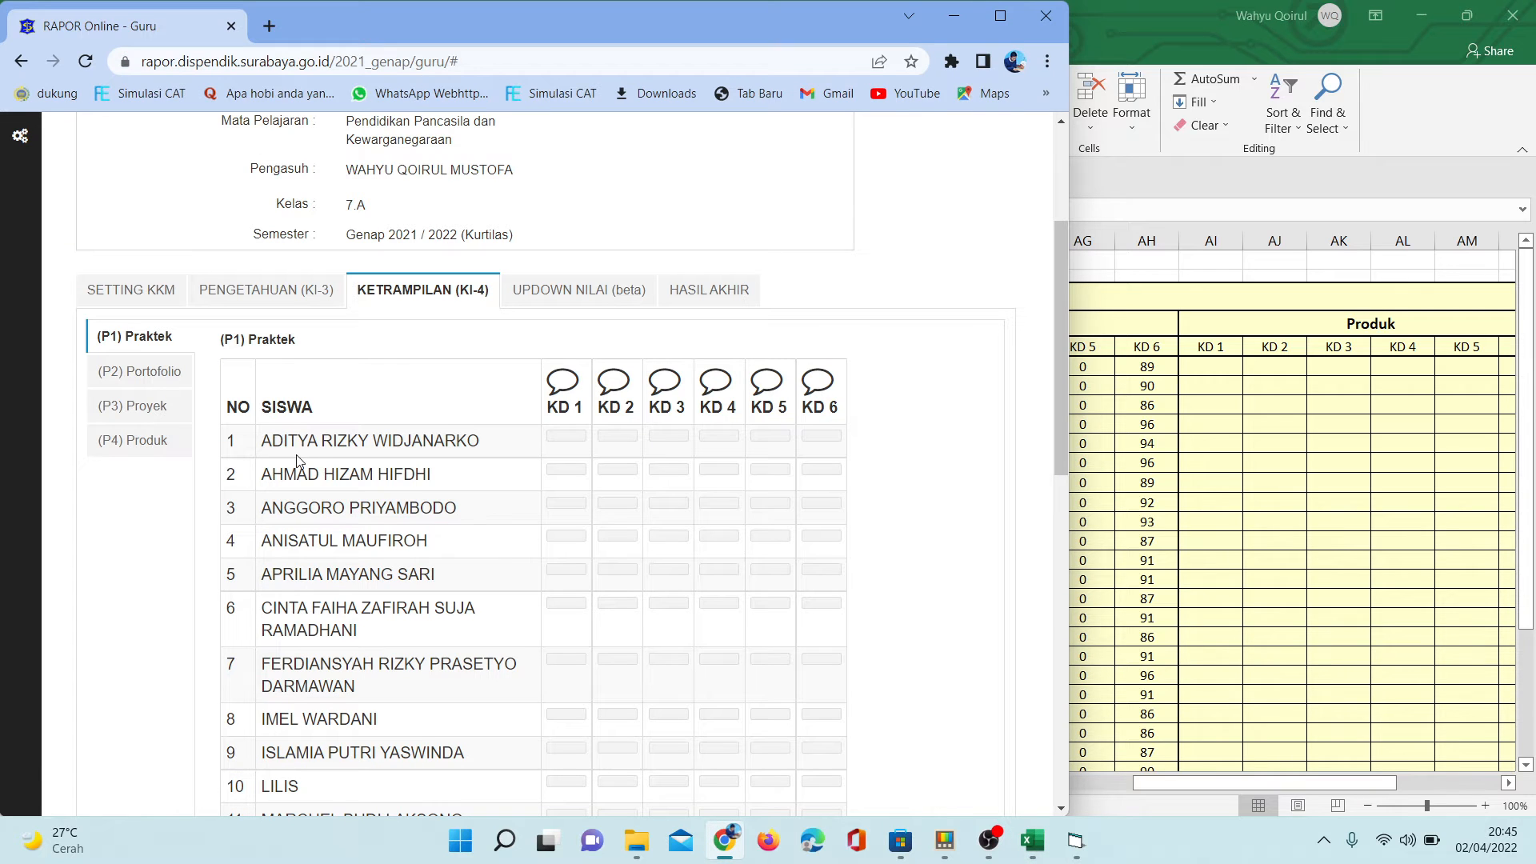
click(1099, 427)
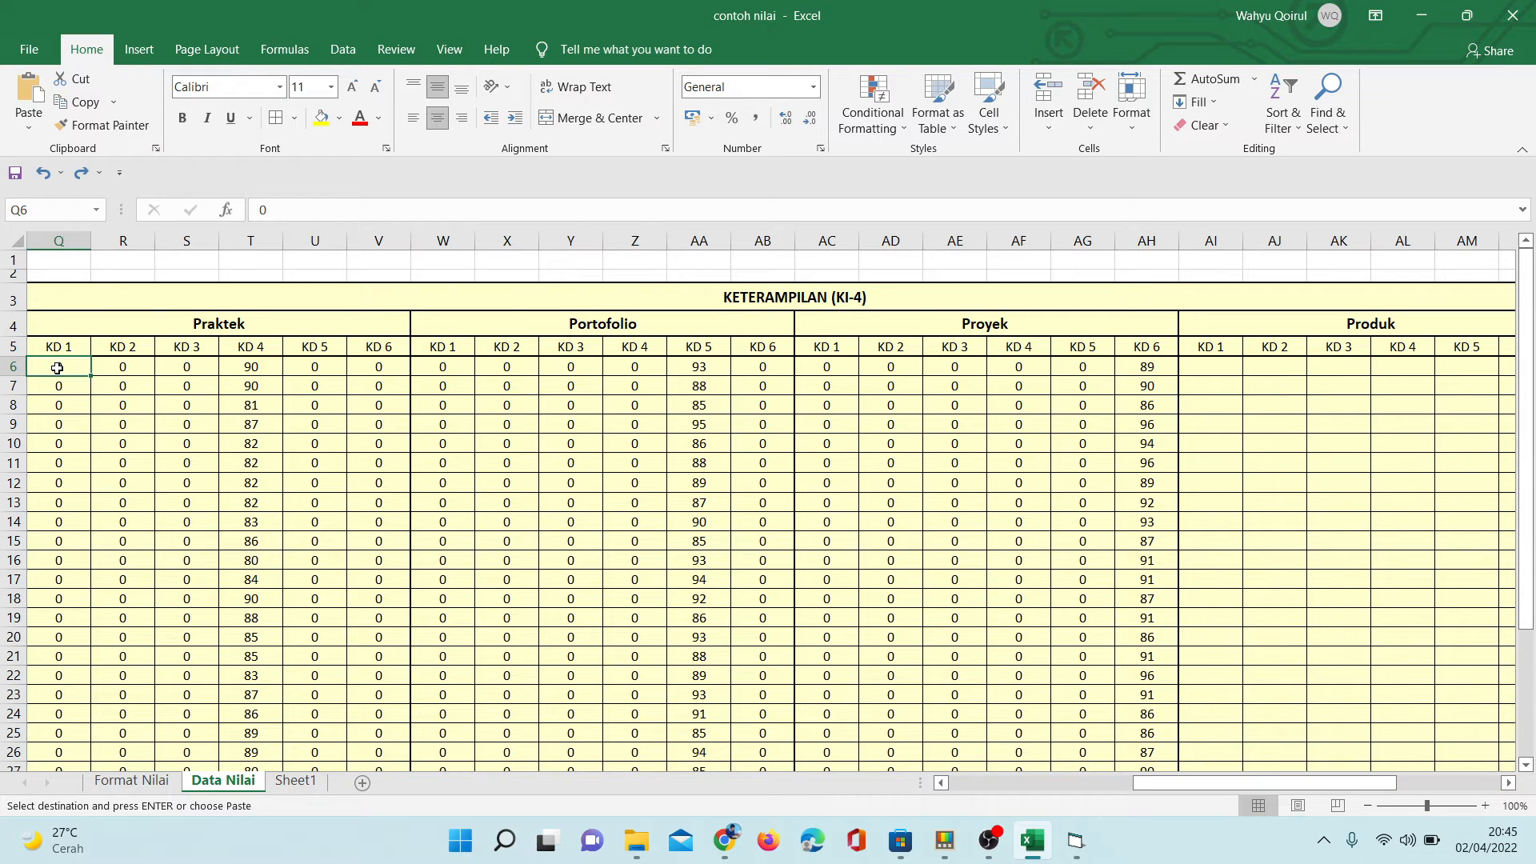
- Freeze the panes at cell C6 to lock the header rows and the NOMOR and NAMA columns
key(Left)
key(Left)
key(Left)
key(Left)
key(Left)
key(Left)
key(Left)
key(Left)
key(Left)
key(Left)
key(Left)
key(Left)
key(Left)
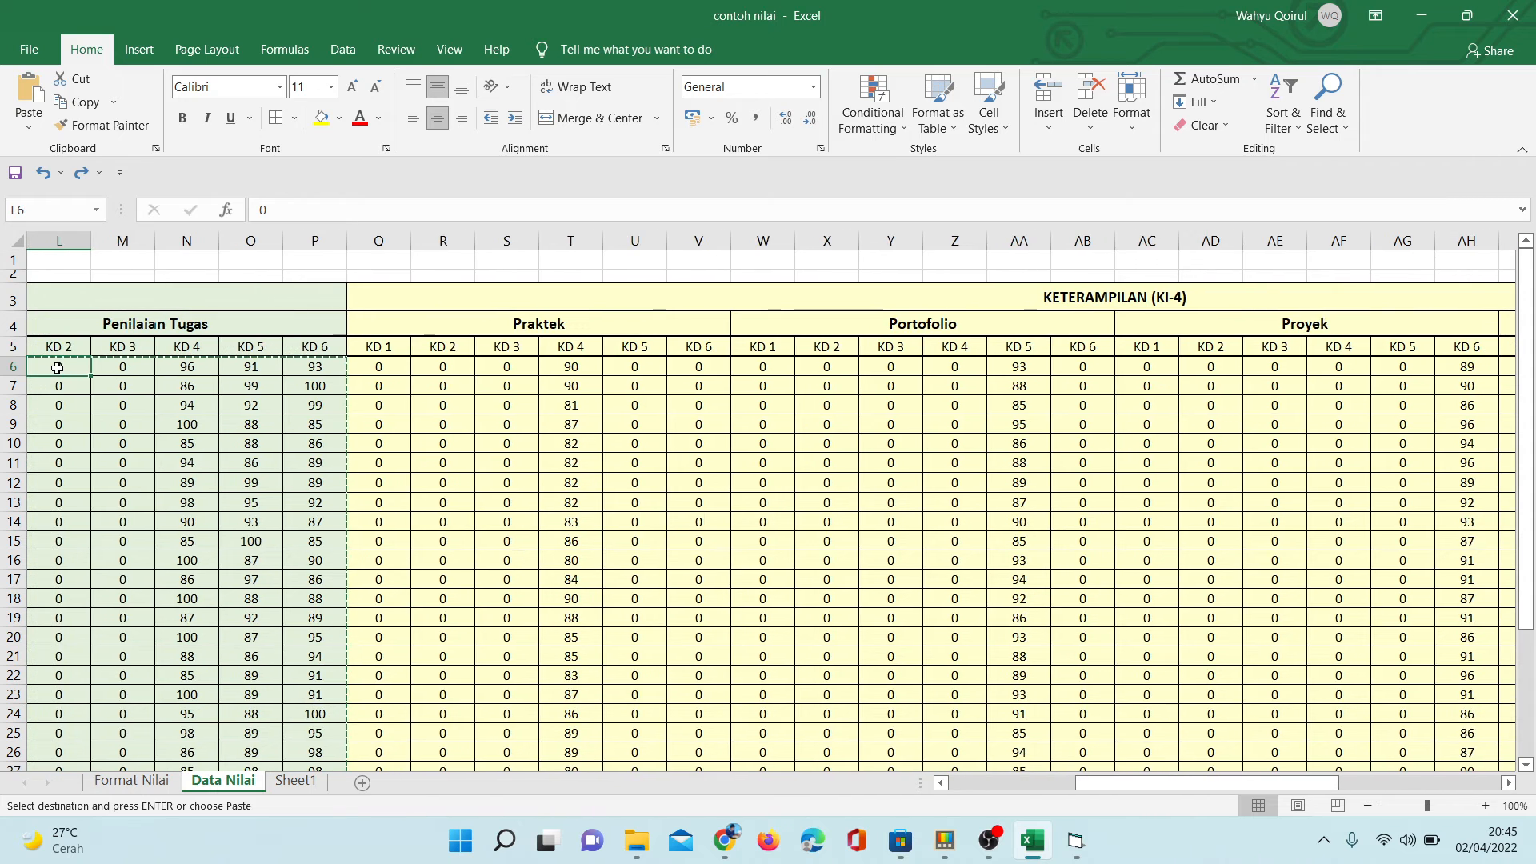
key(Right)
key(Right)
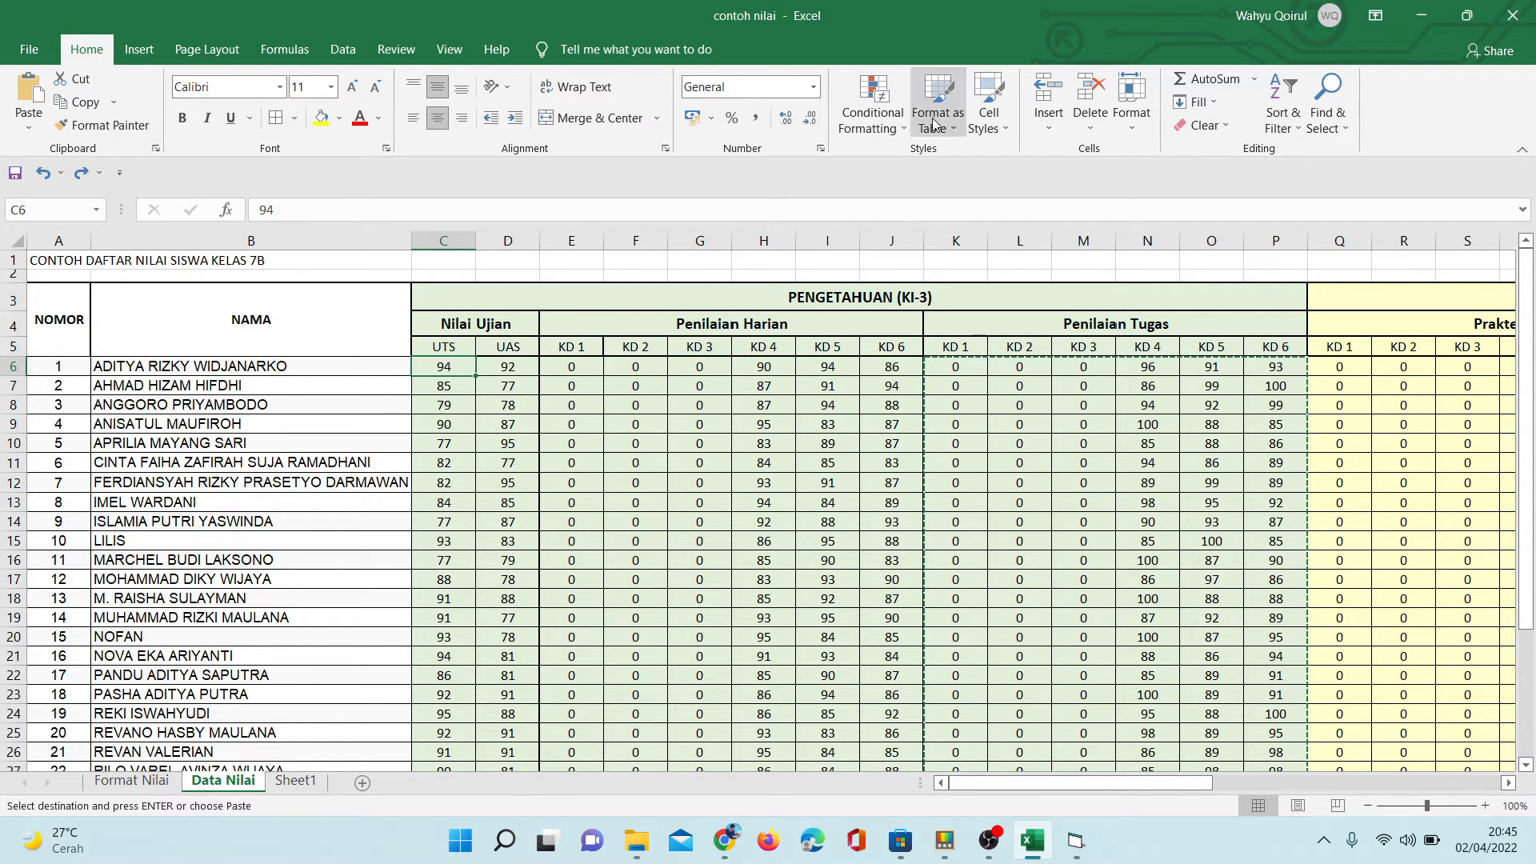
click(450, 50)
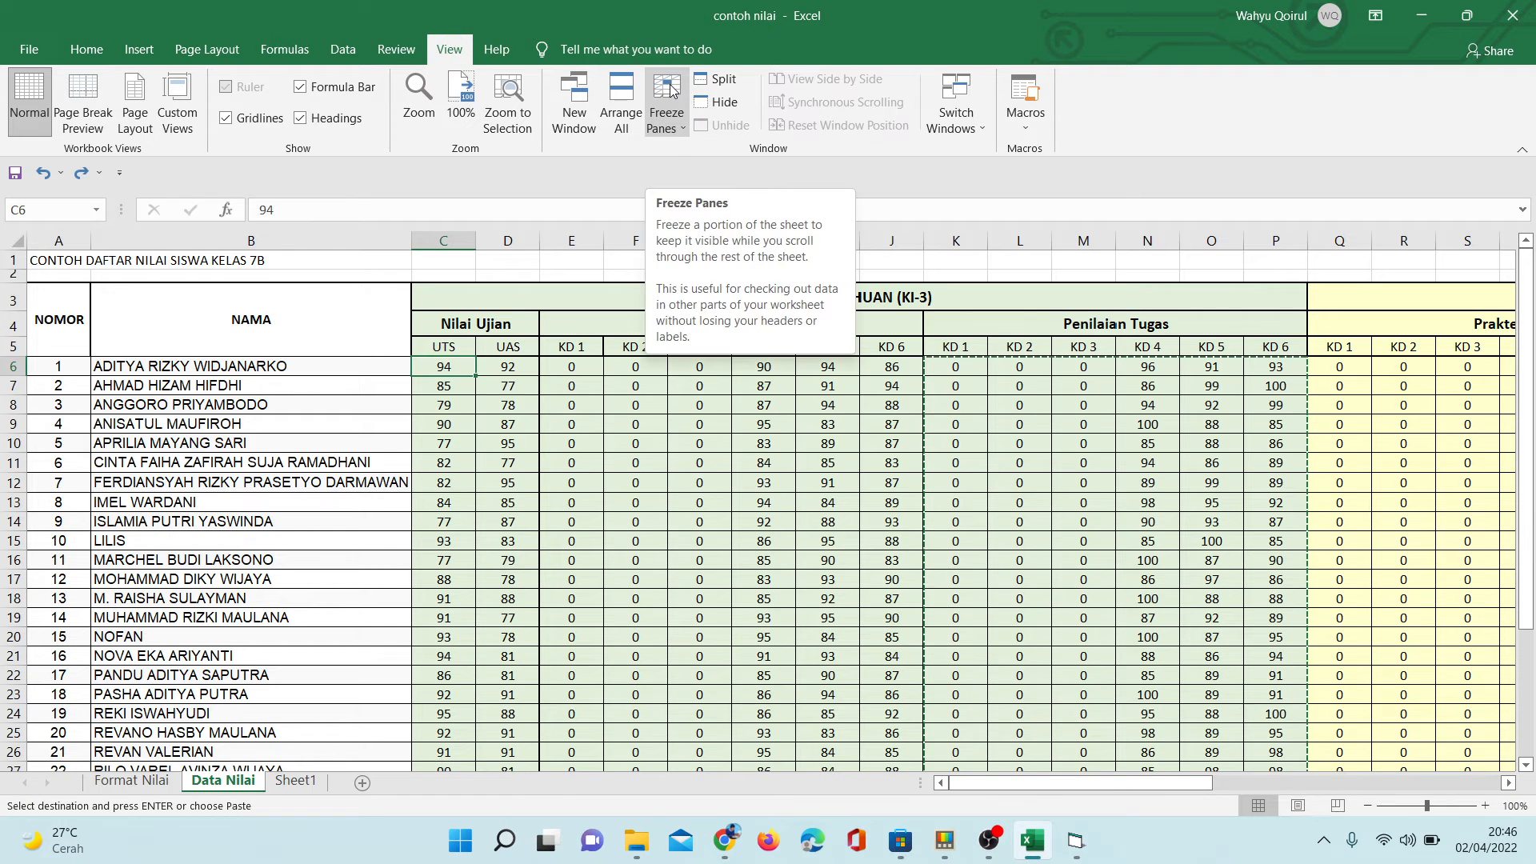
click(670, 94)
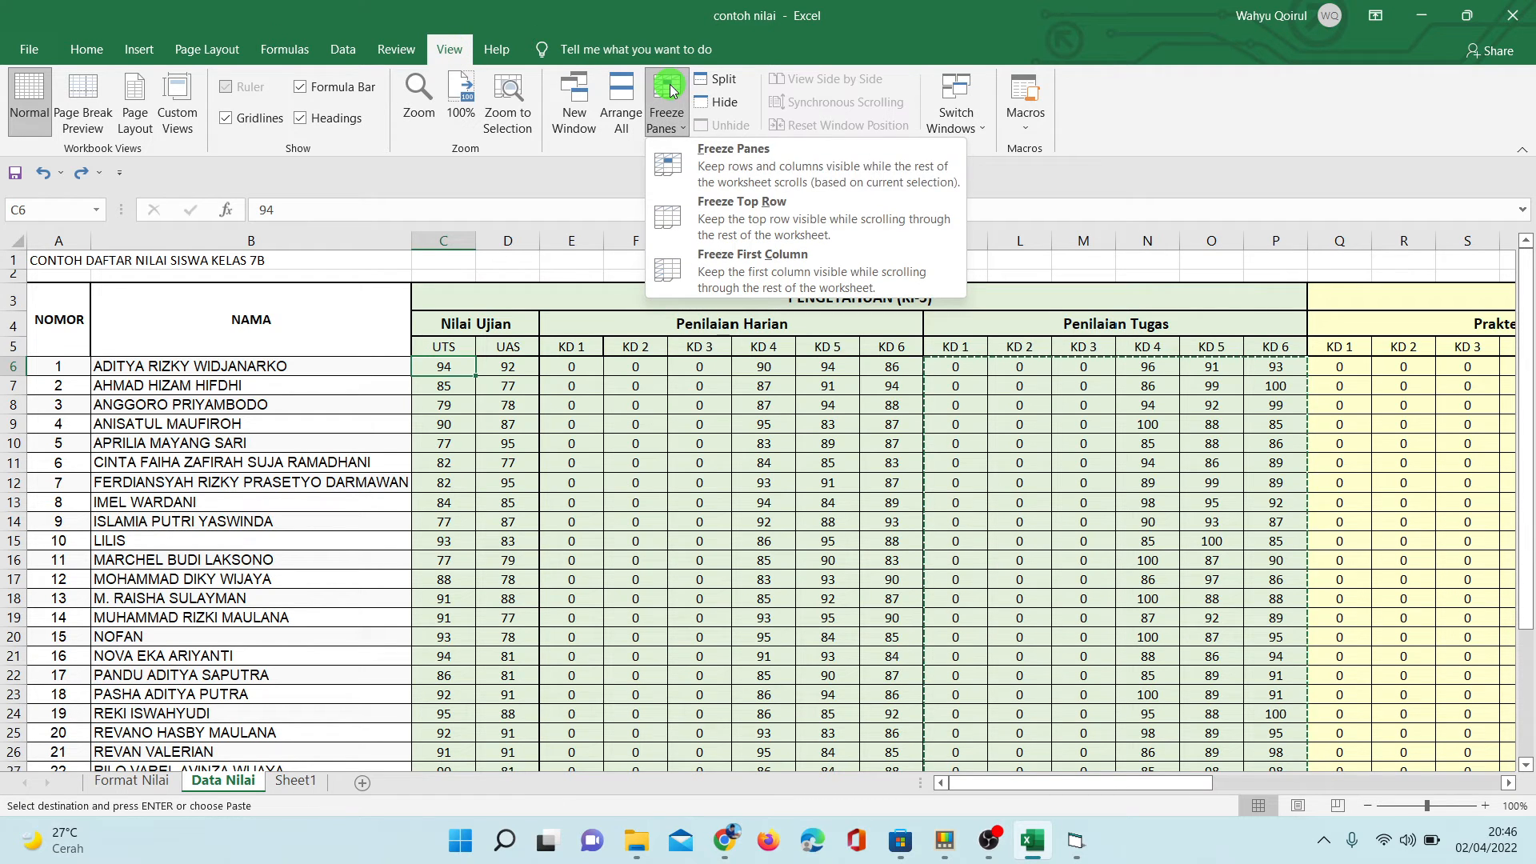
click(729, 165)
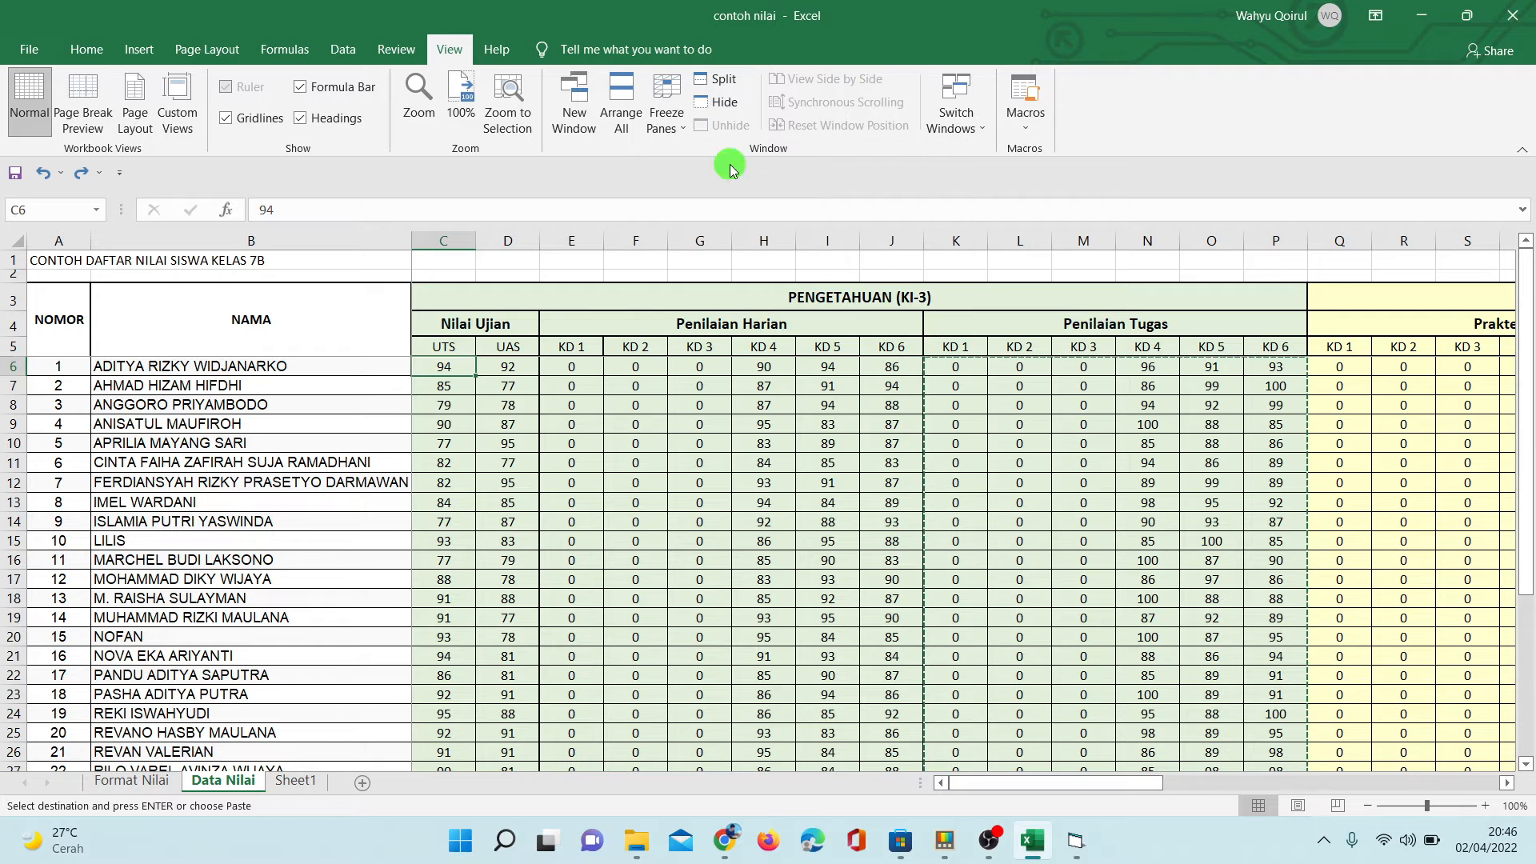
- Look across the score columns up to Proyek KD 6 to check the frozen student names and headers
key(Right)
key(Right)
key(Right)
key(Right)
key(Right)
key(Right)
key(Right)
key(Right)
key(Right)
key(Right)
key(Right)
key(Right)
key(Right)
key(Right)
key(Right)
key(Right)
key(Right)
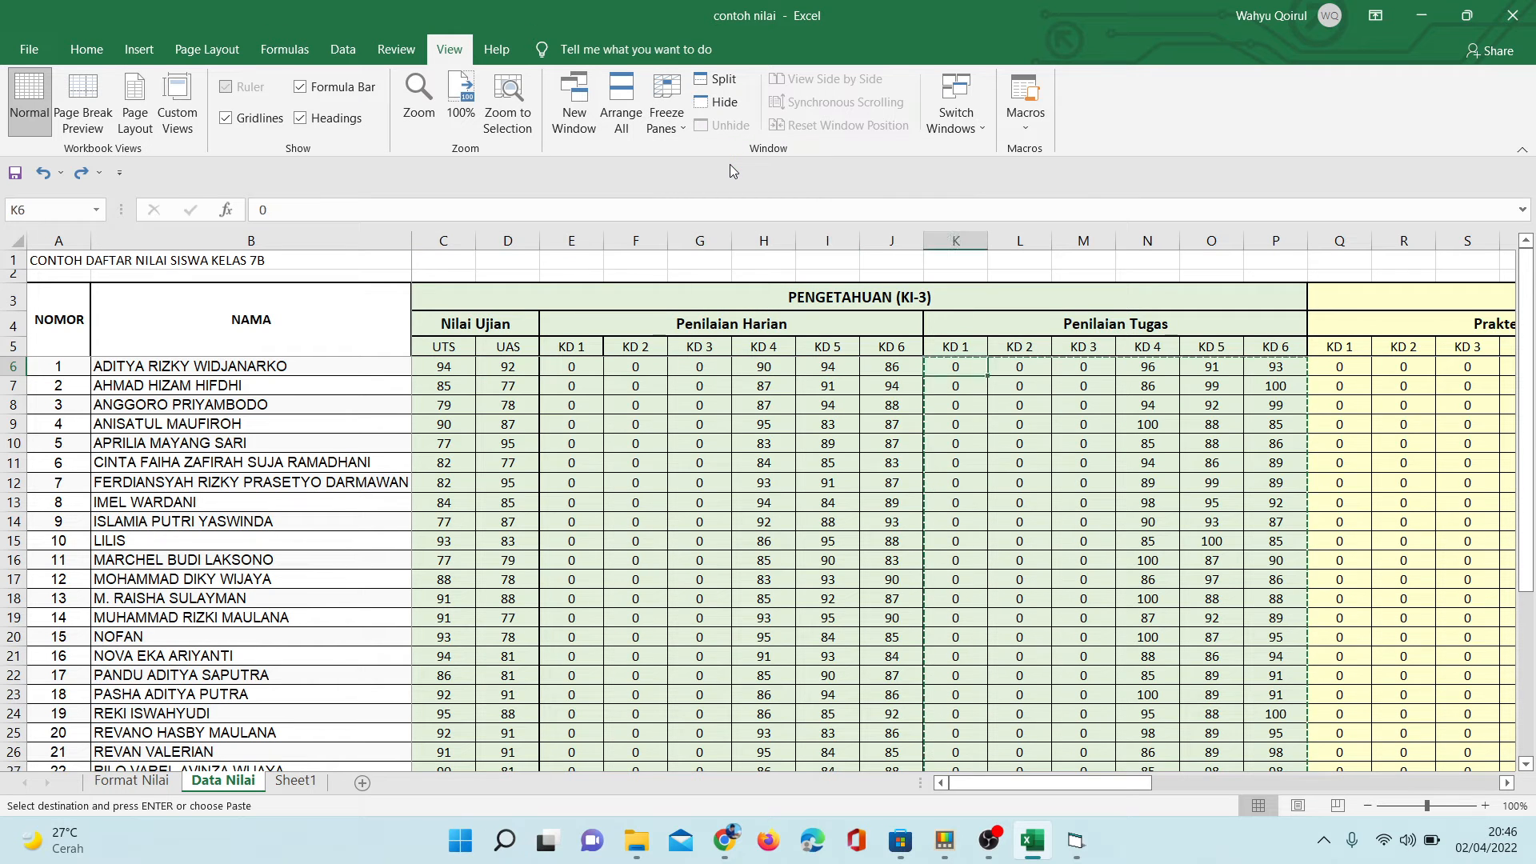
key(Right)
key(Right)
key(Right)
key(Right)
key(Right)
key(Right)
key(Right)
key(Right)
key(Right)
key(Right)
key(Right)
key(Right)
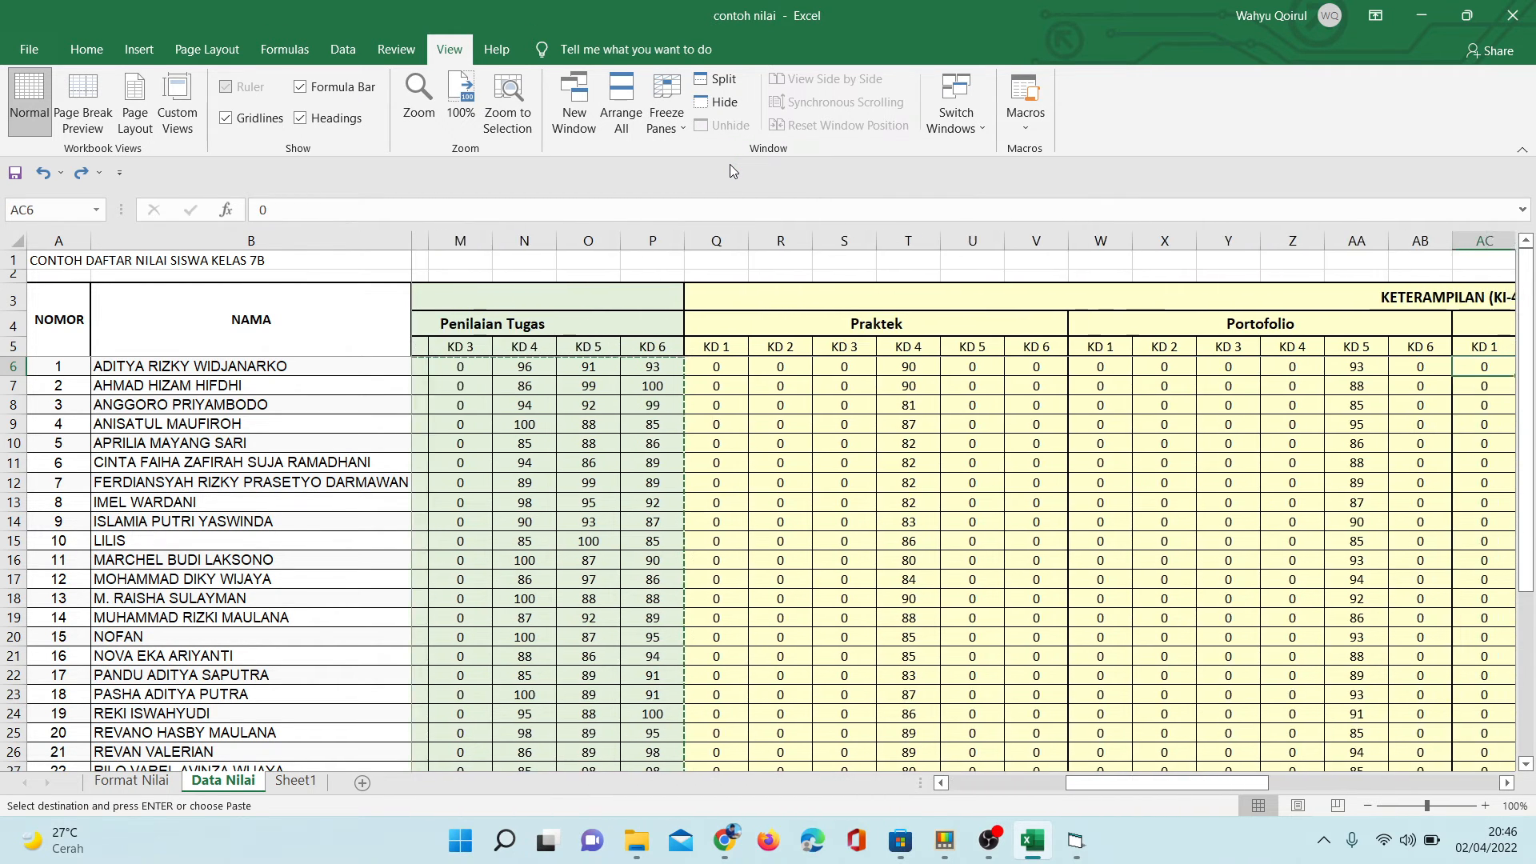
key(Right)
key(Right)
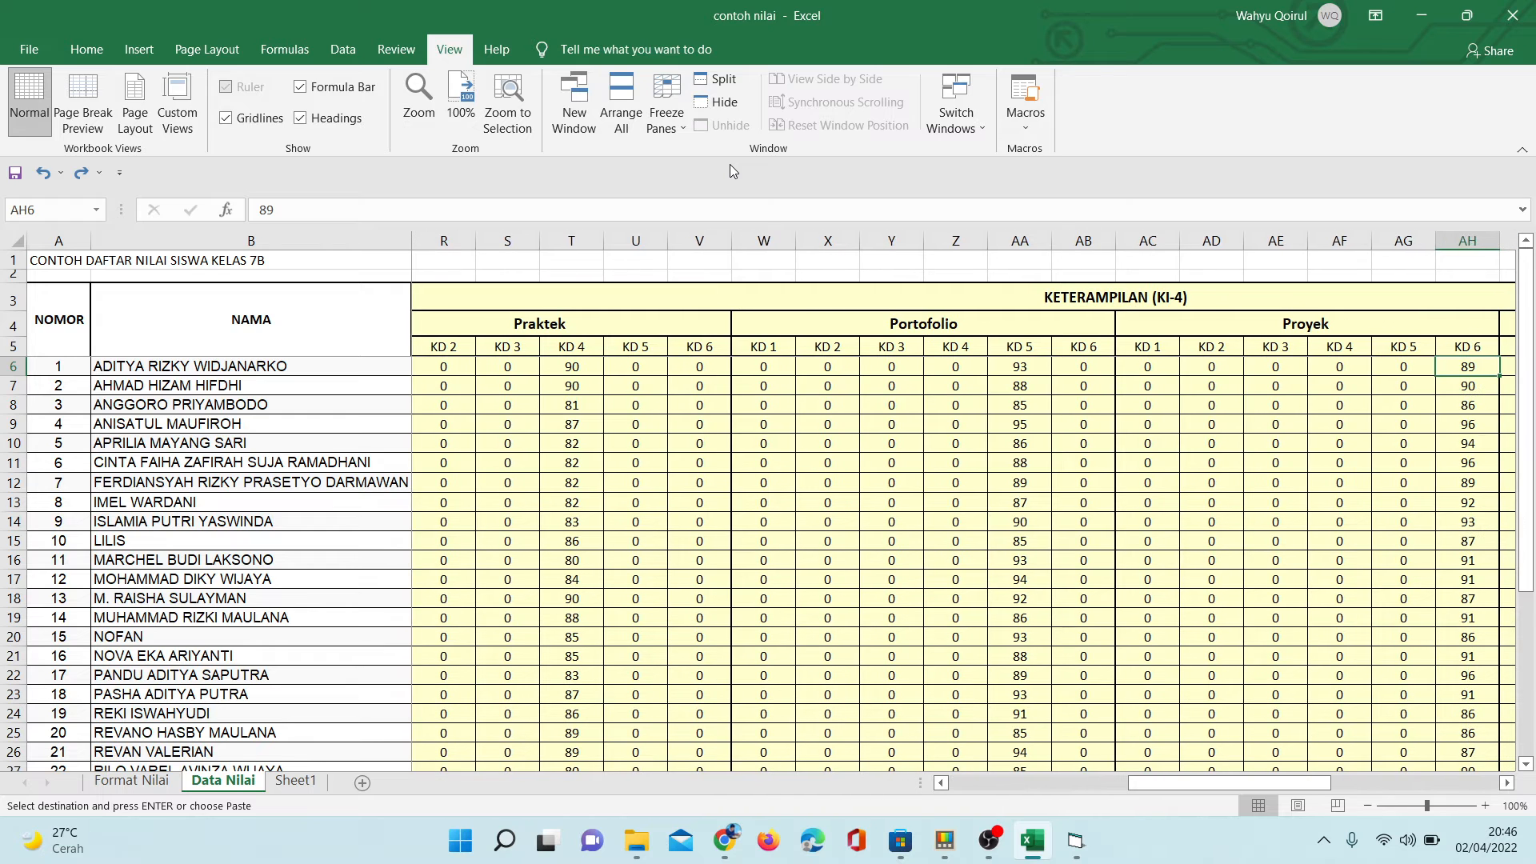
- Copy the Praktek scores KD 1 to KD 6 for all students, range Q6:V36 on the Data Nilai sheet
key(Left)
key(Left)
key(Left)
key(Left)
key(Left)
key(Left)
key(Left)
key(Left)
key(Left)
key(Left)
key(Left)
key(Left)
key(Left)
key(Left)
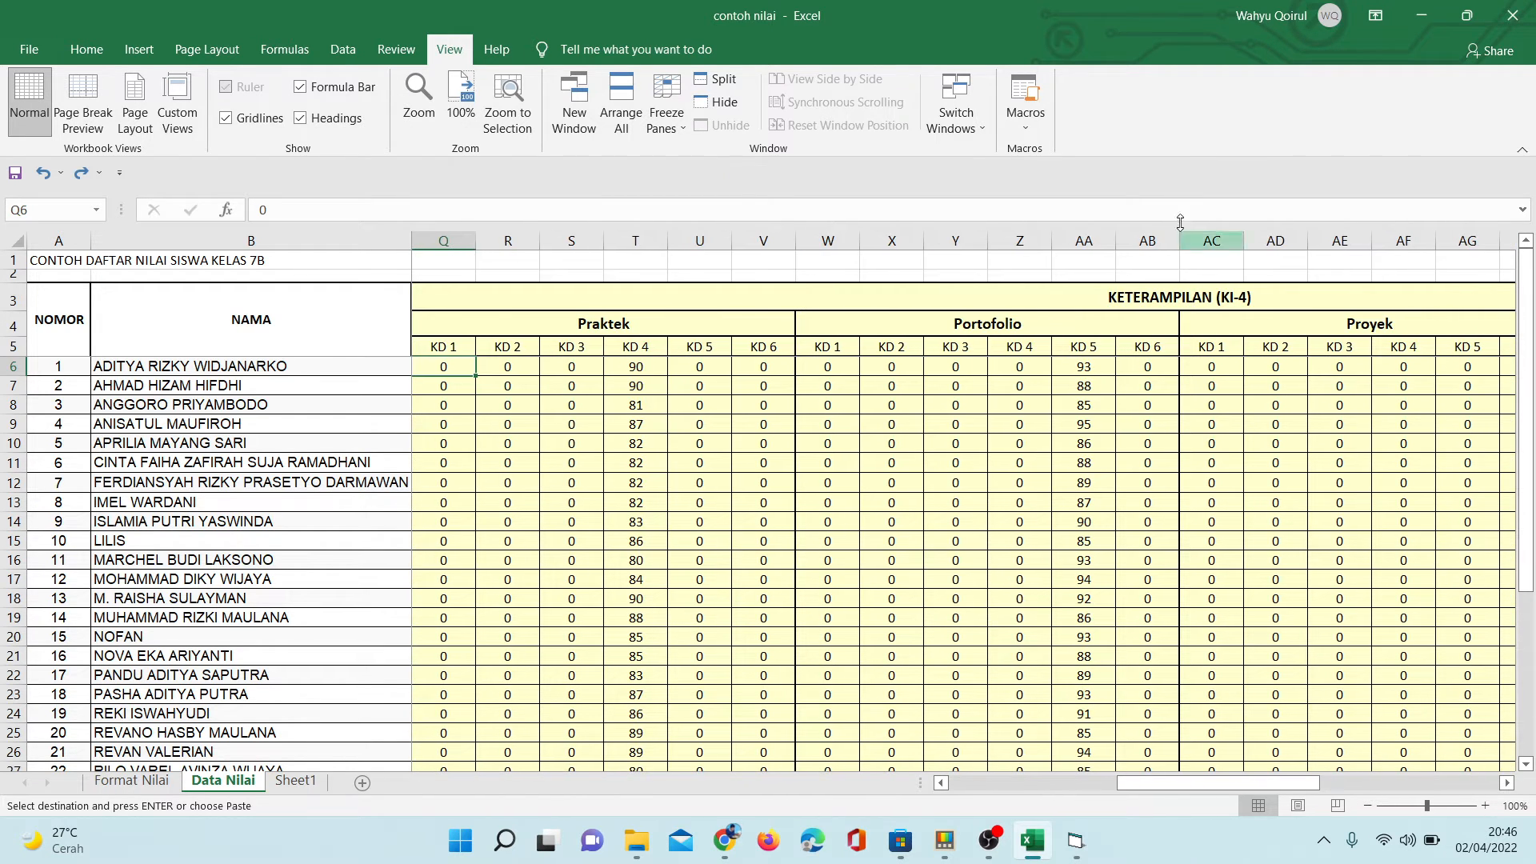
drag(447, 364, 752, 739)
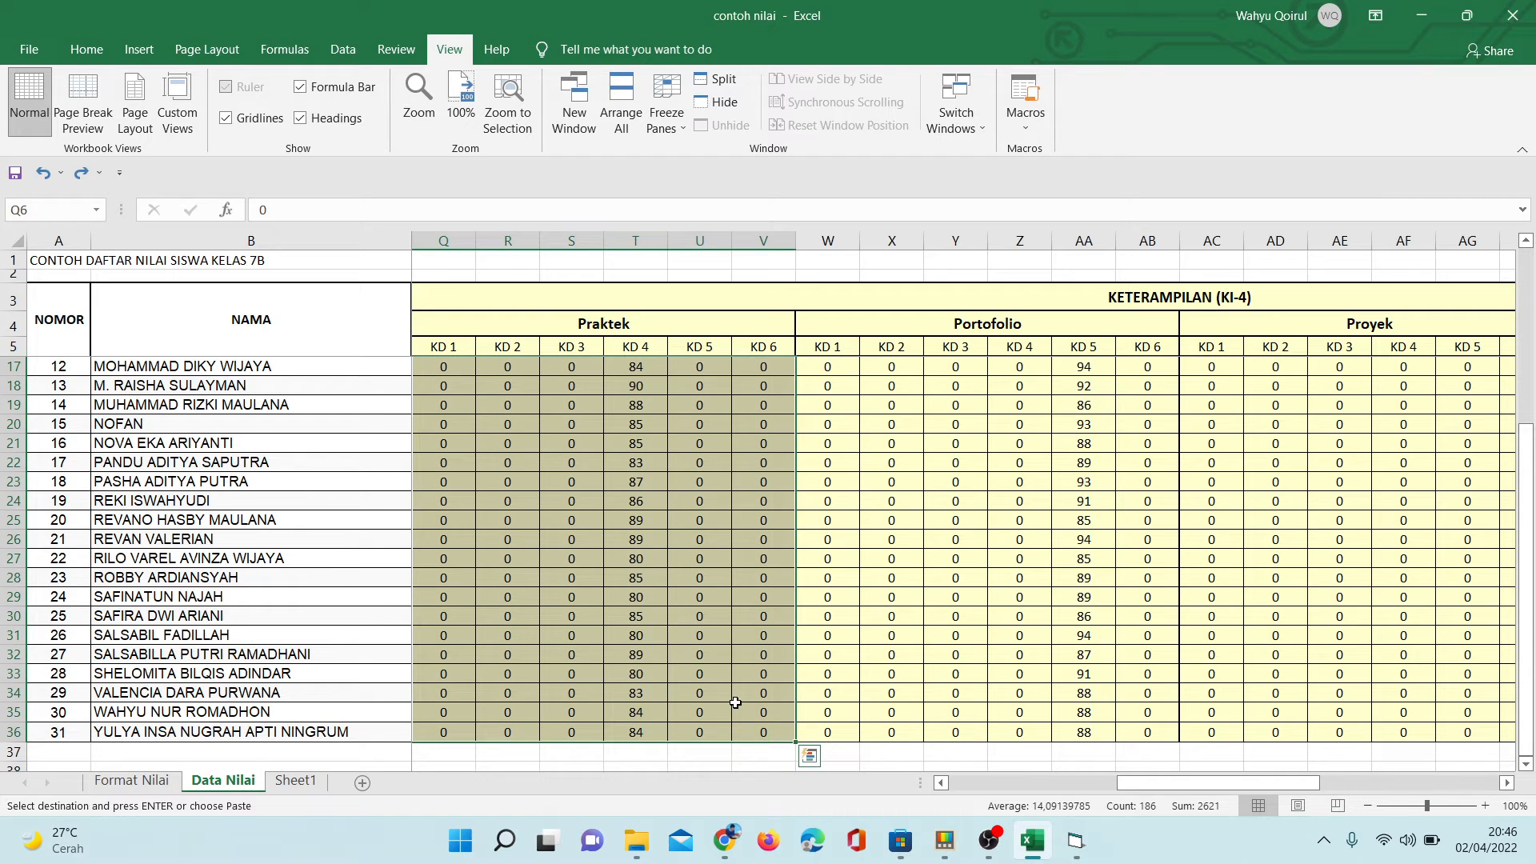
key(ctrl+q)
right_click(572, 403)
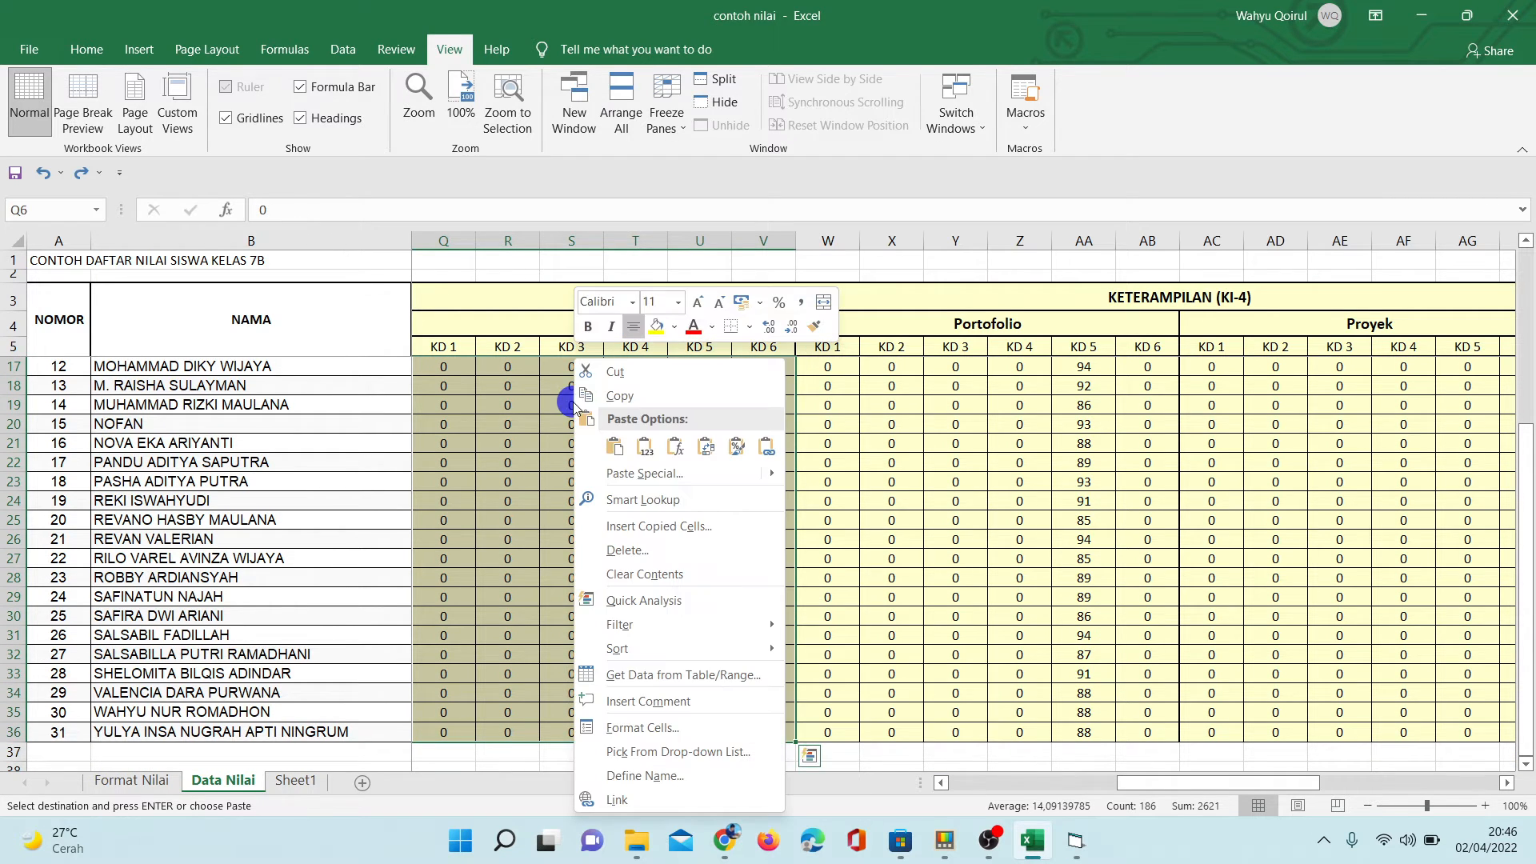
click(611, 391)
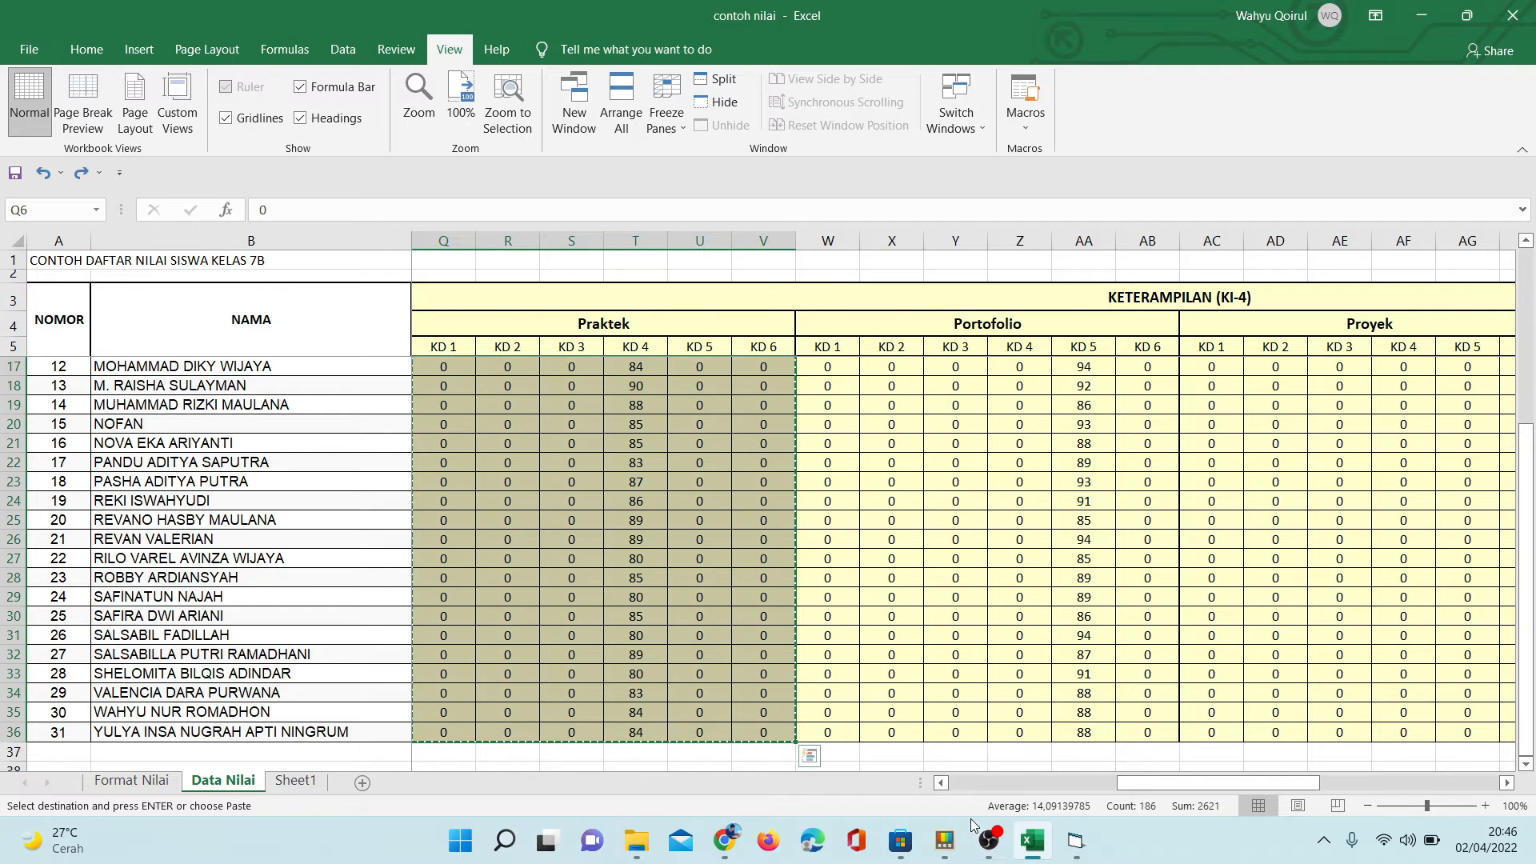
- Switch to the report-card site, paste the Praktek scores into Pengisian Rapor and run the automatic filling of the (P1) Praktek table
click(725, 841)
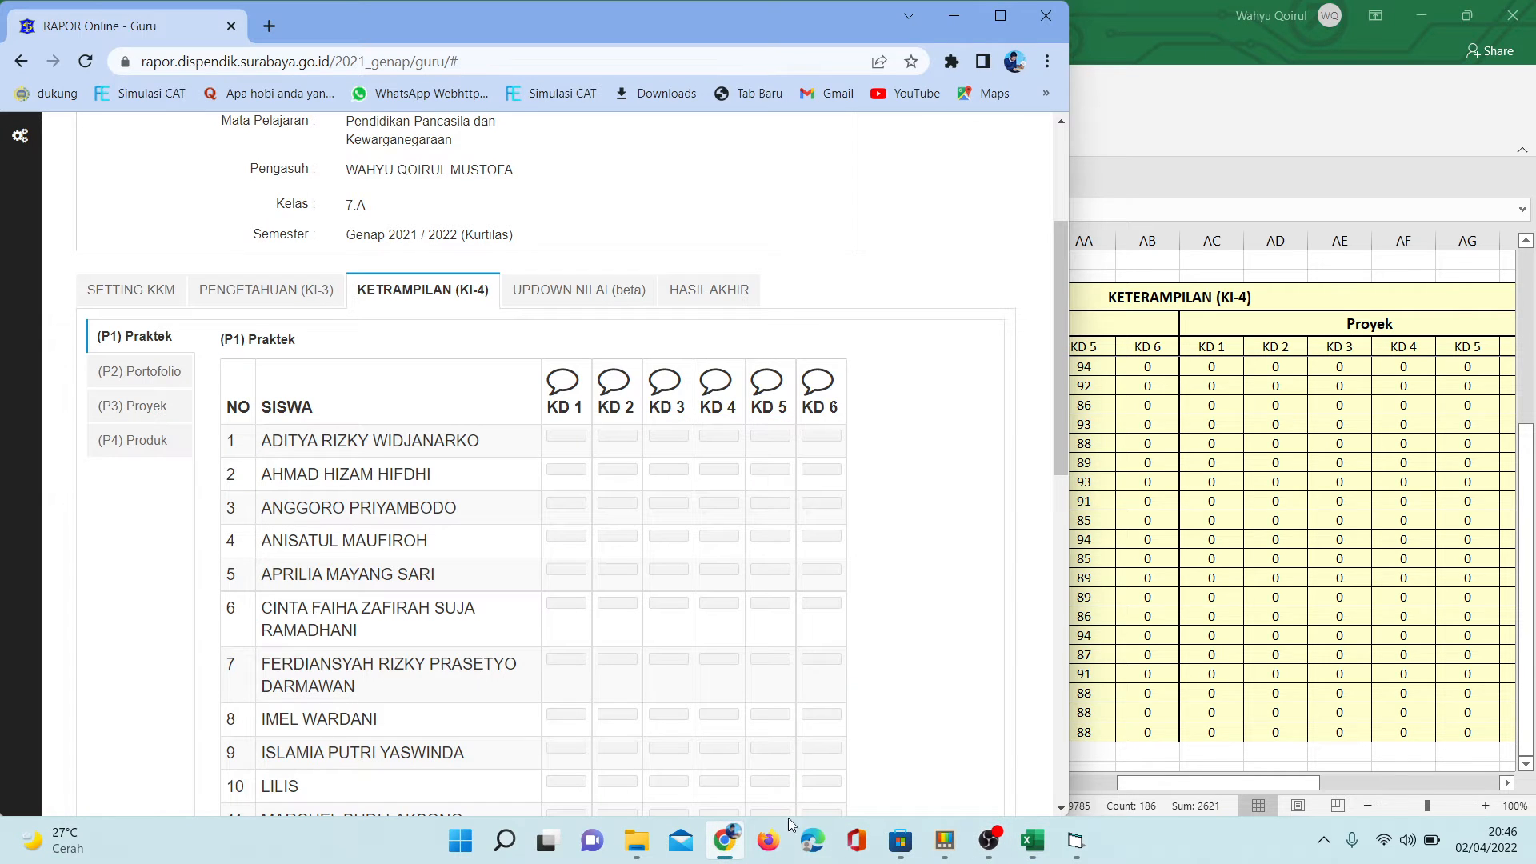
click(1076, 855)
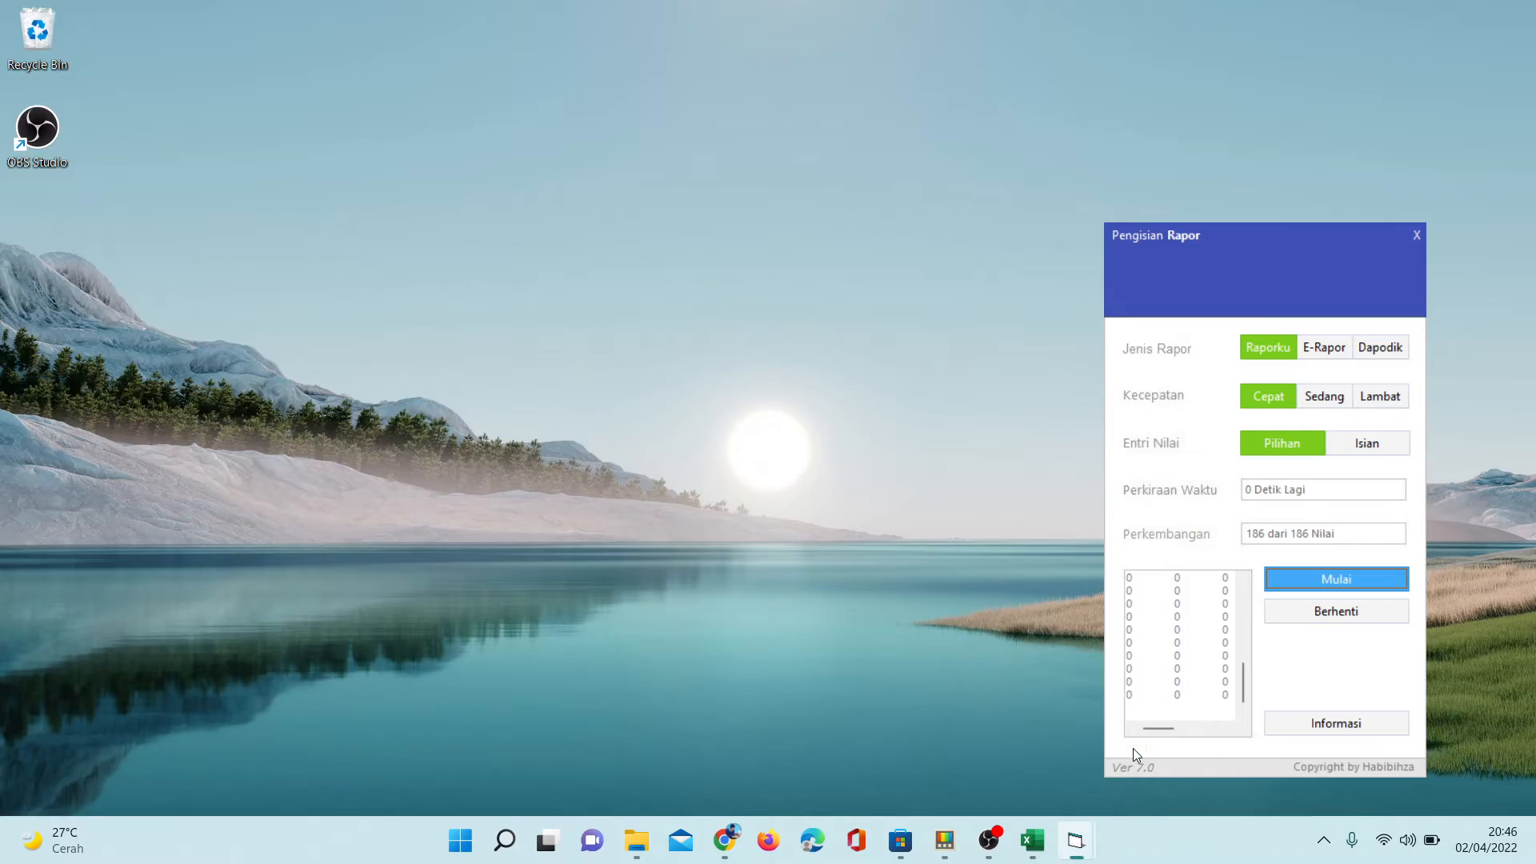
click(1133, 747)
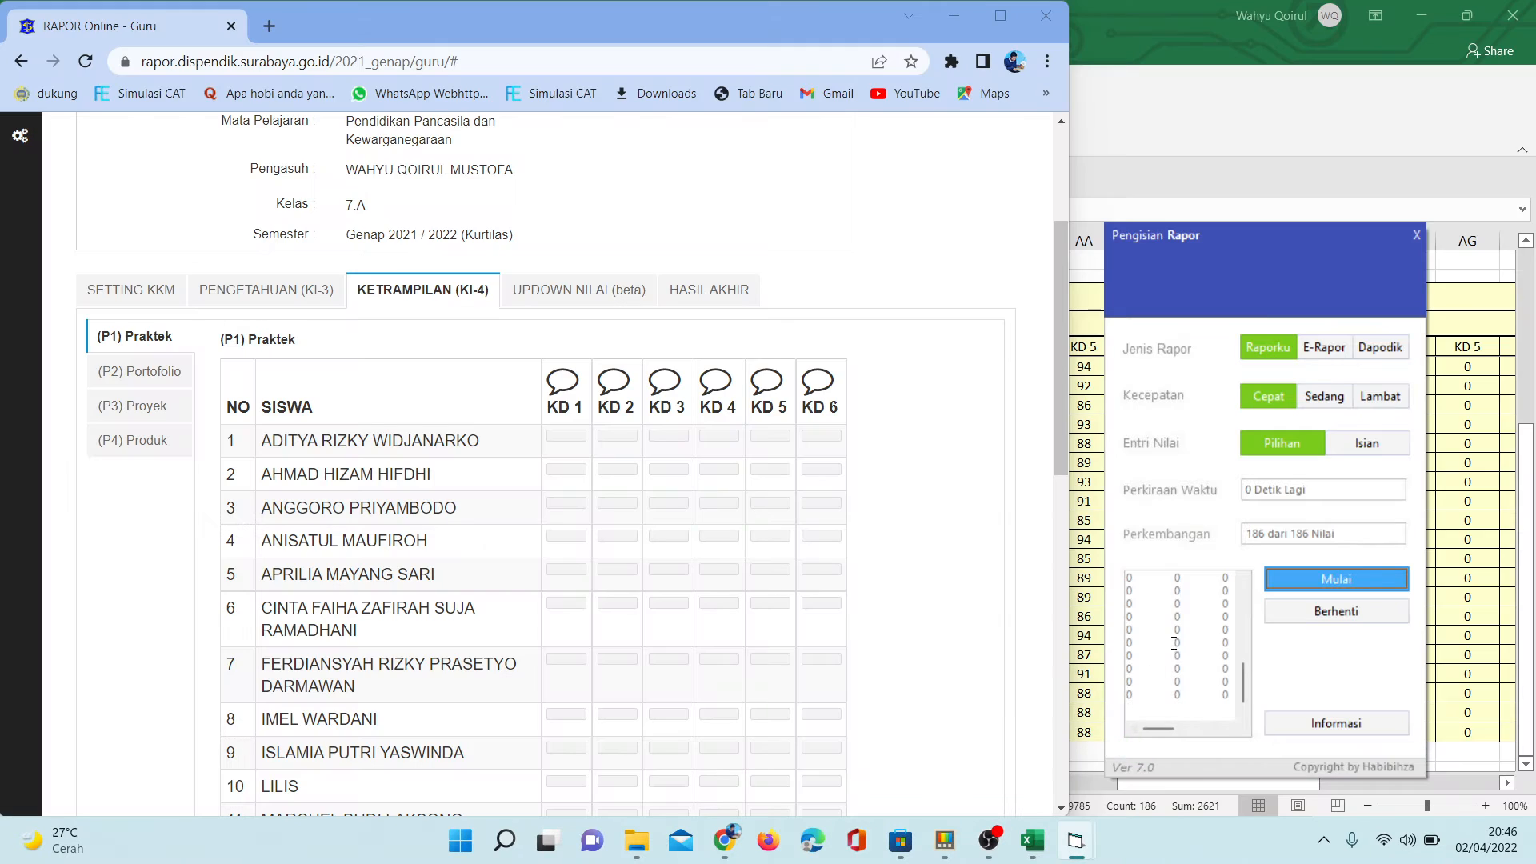
right_click(1160, 602)
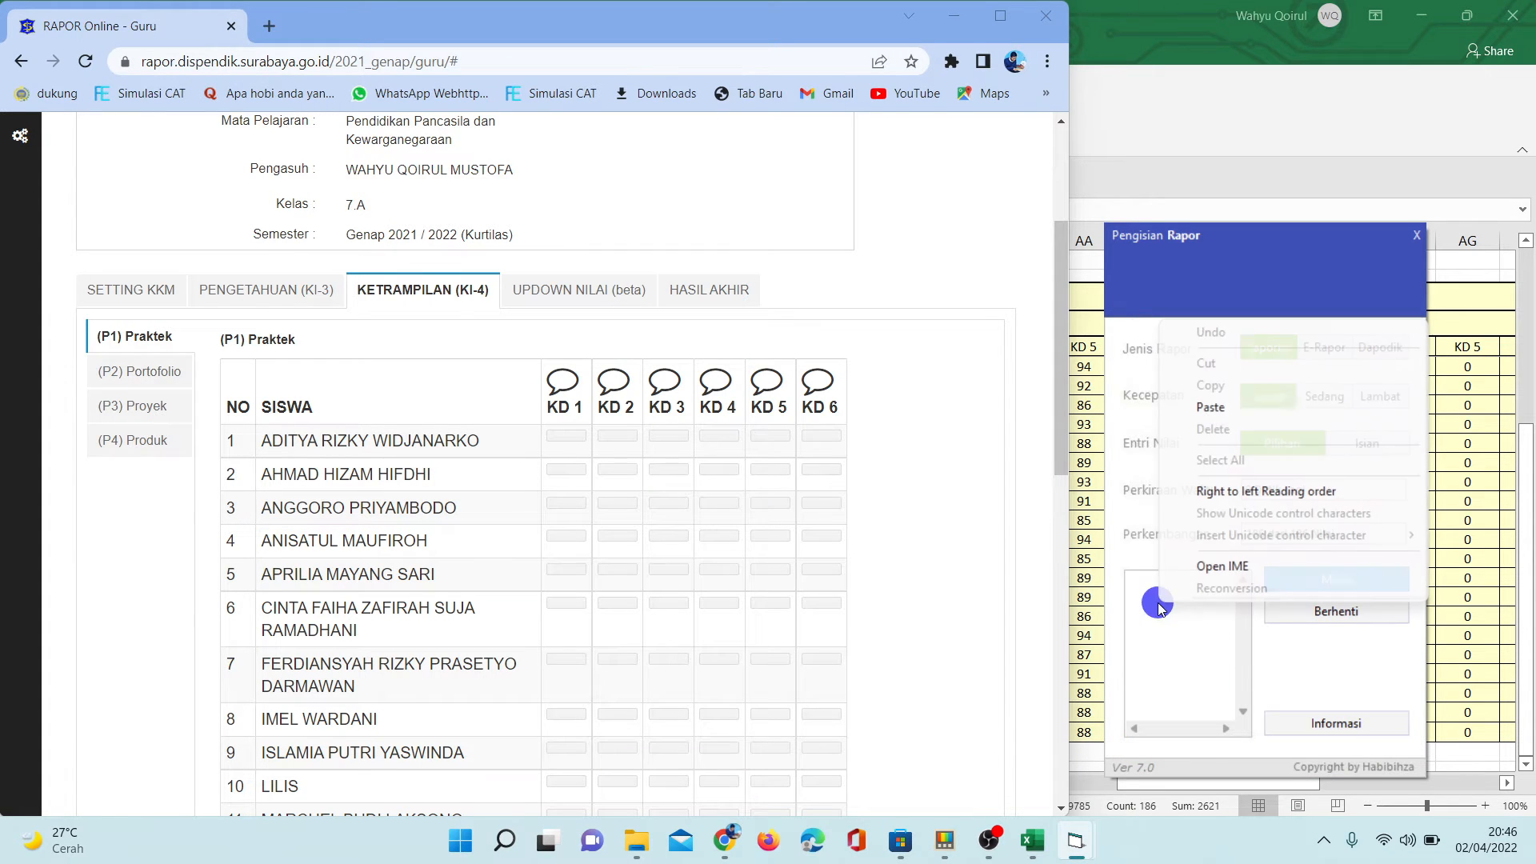
click(1225, 410)
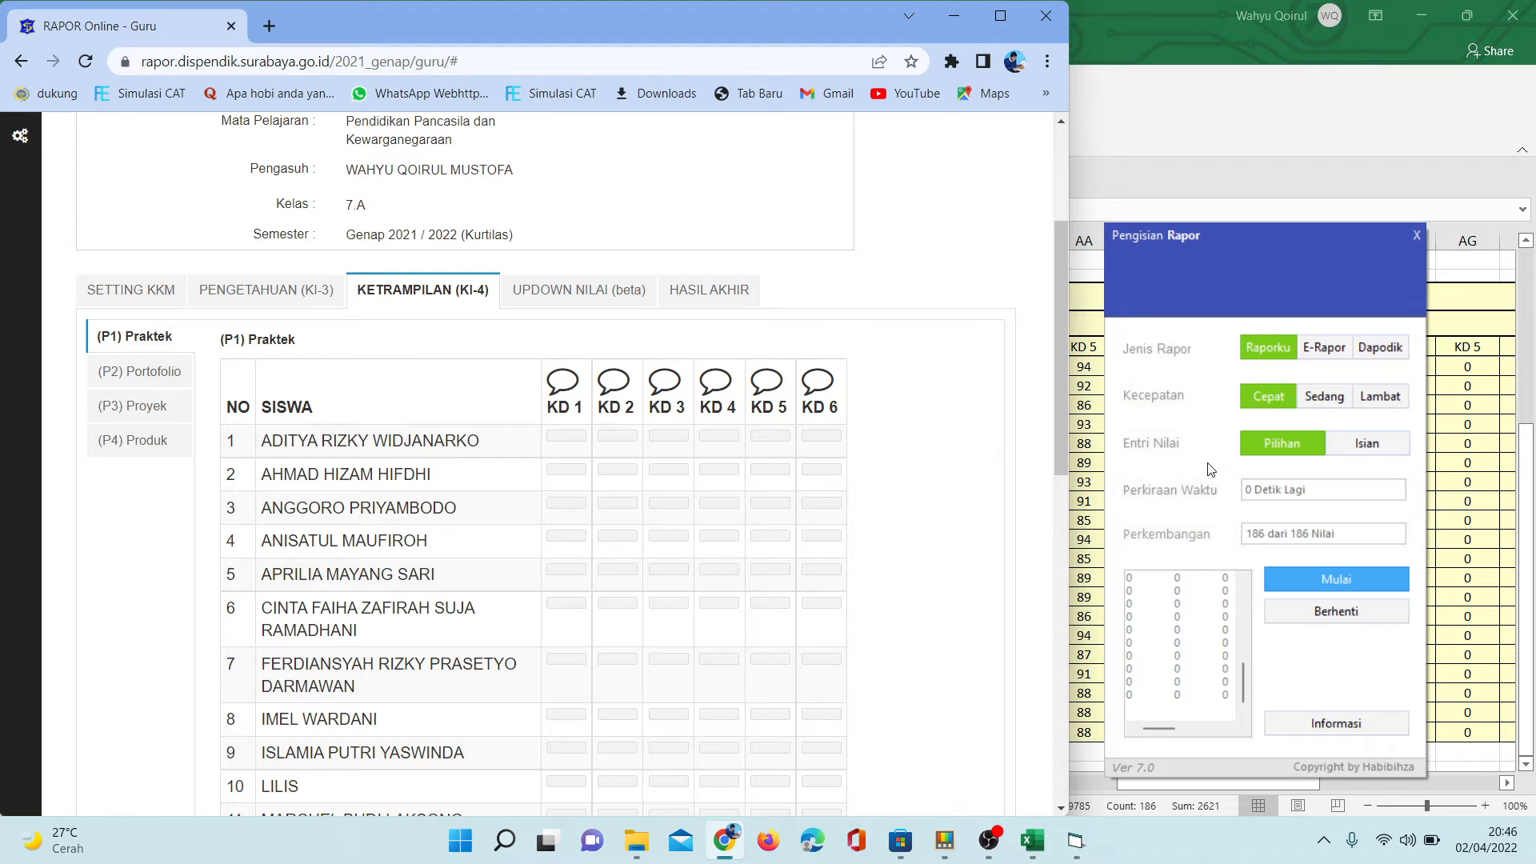
click(1307, 590)
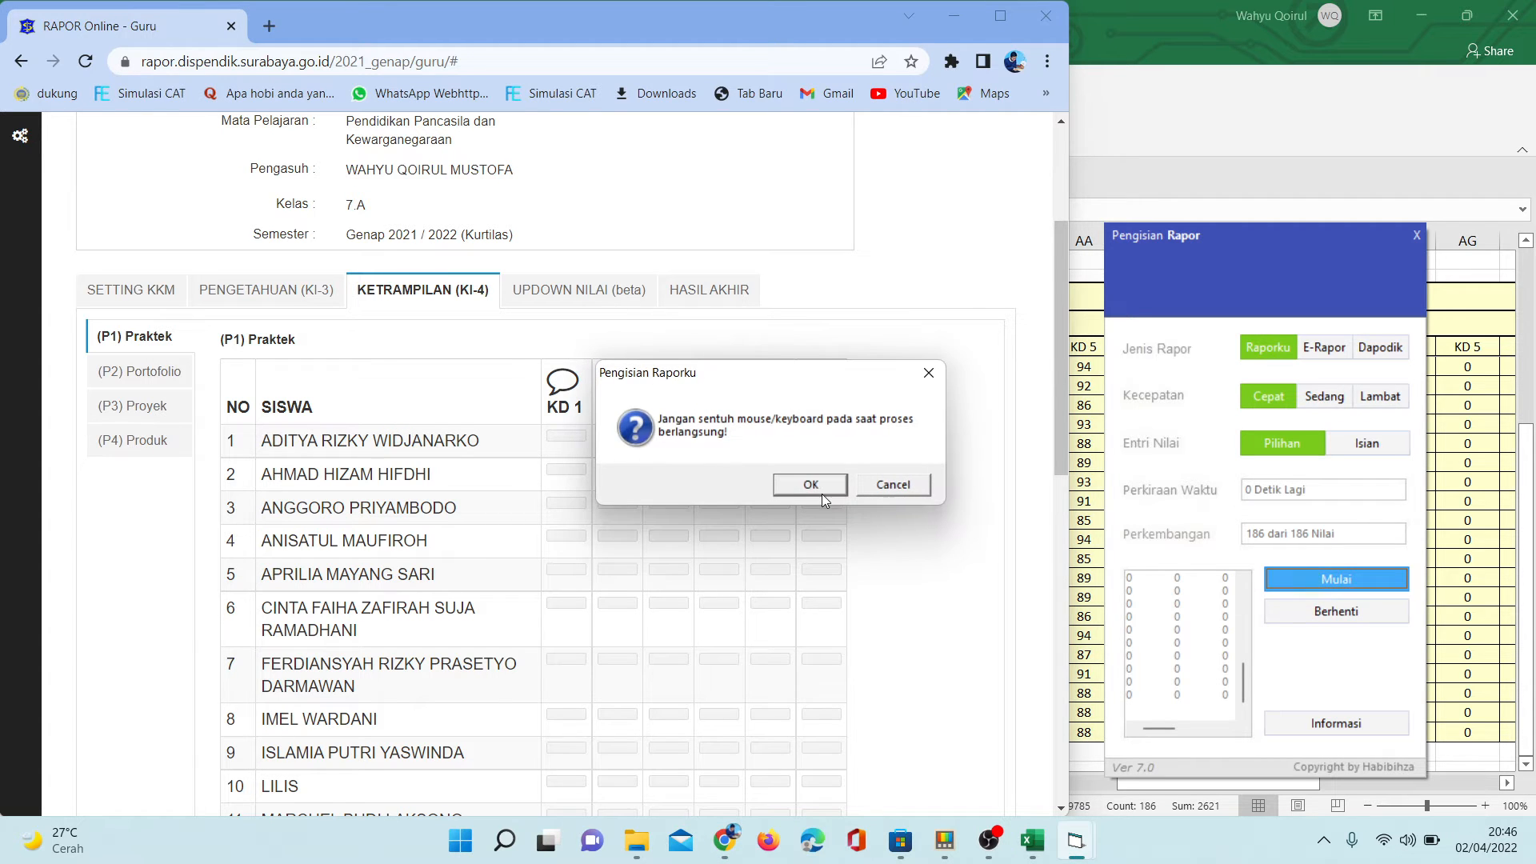
click(811, 485)
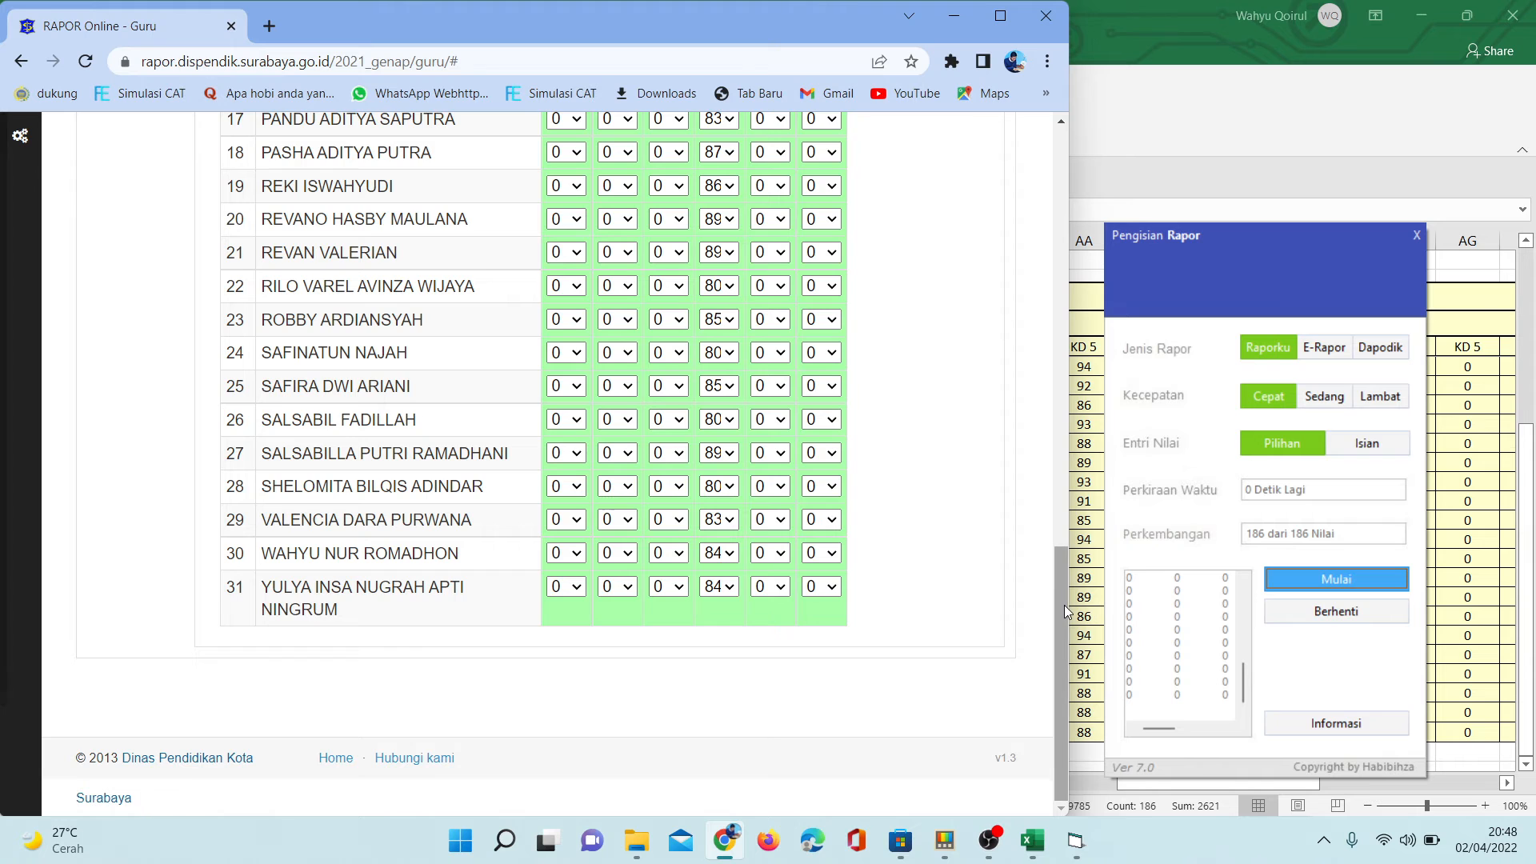
- Open the (P2) Portofolio table on the site, and switch back to the Excel score sheet
drag(1064, 612, 1109, 189)
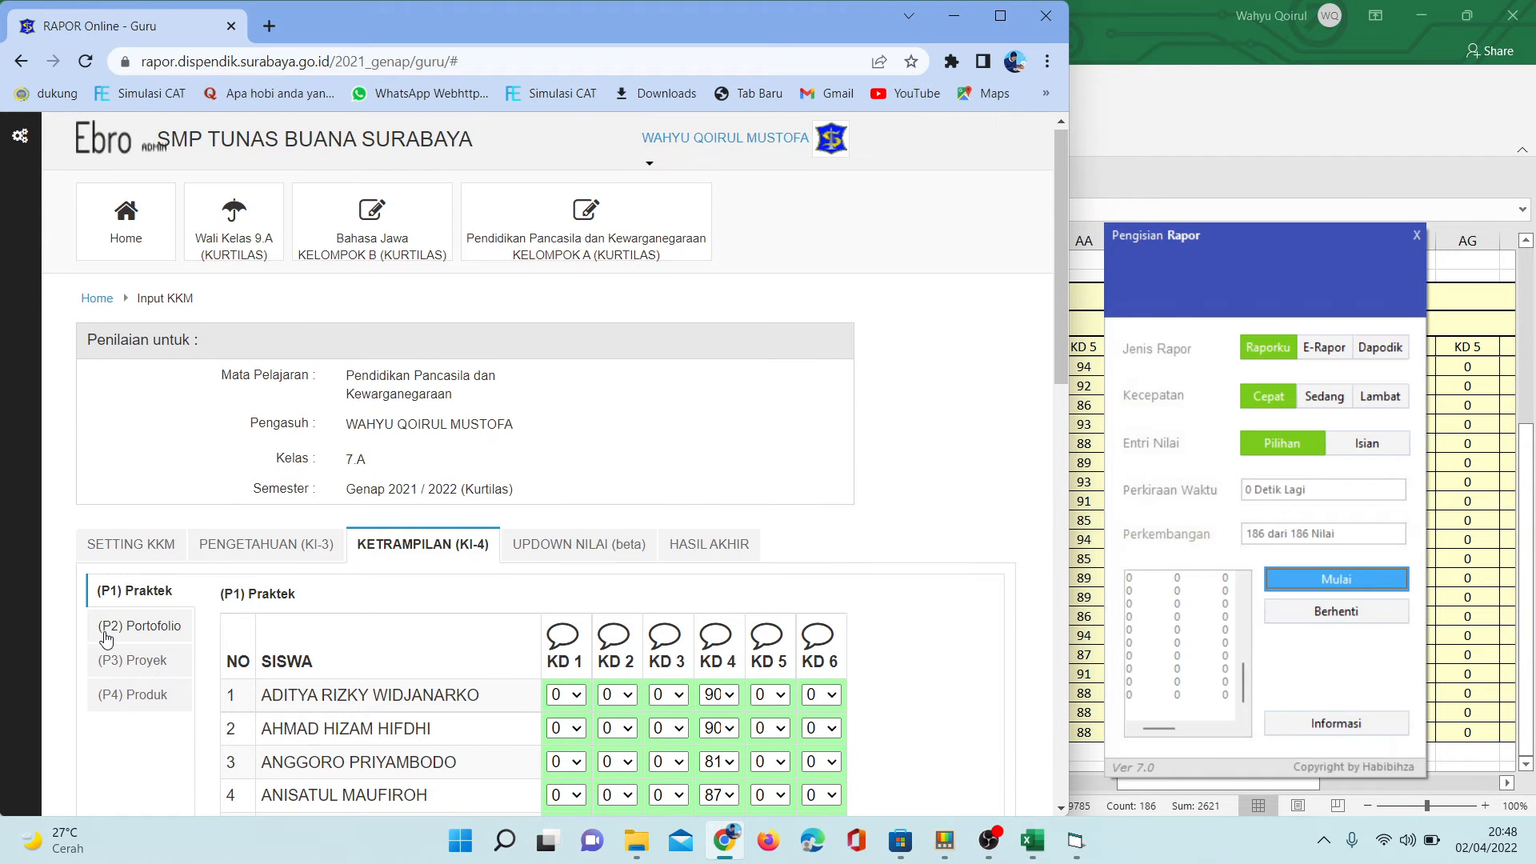
click(106, 637)
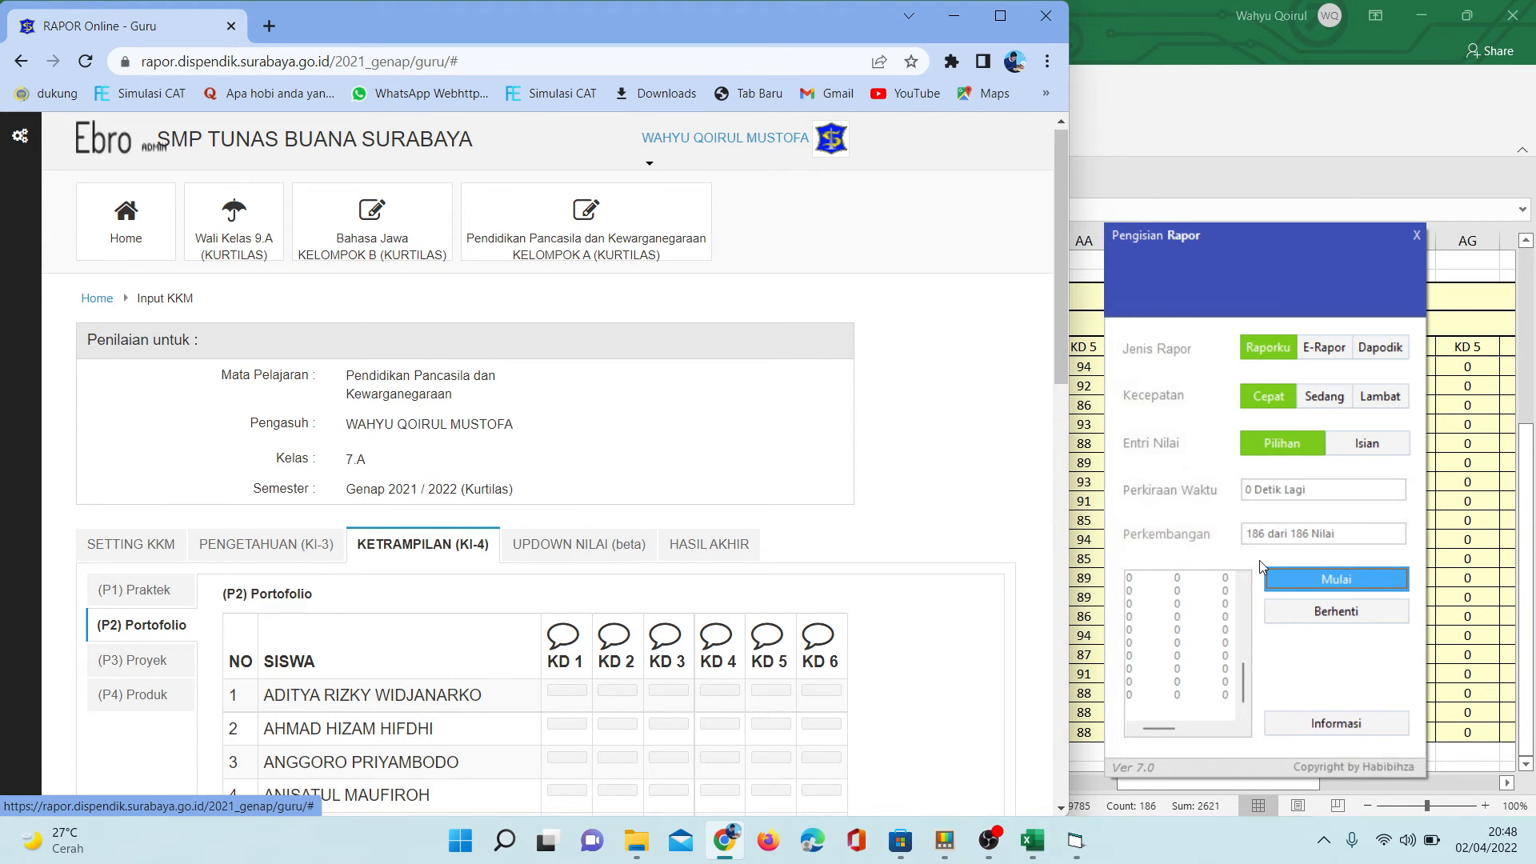
click(1484, 433)
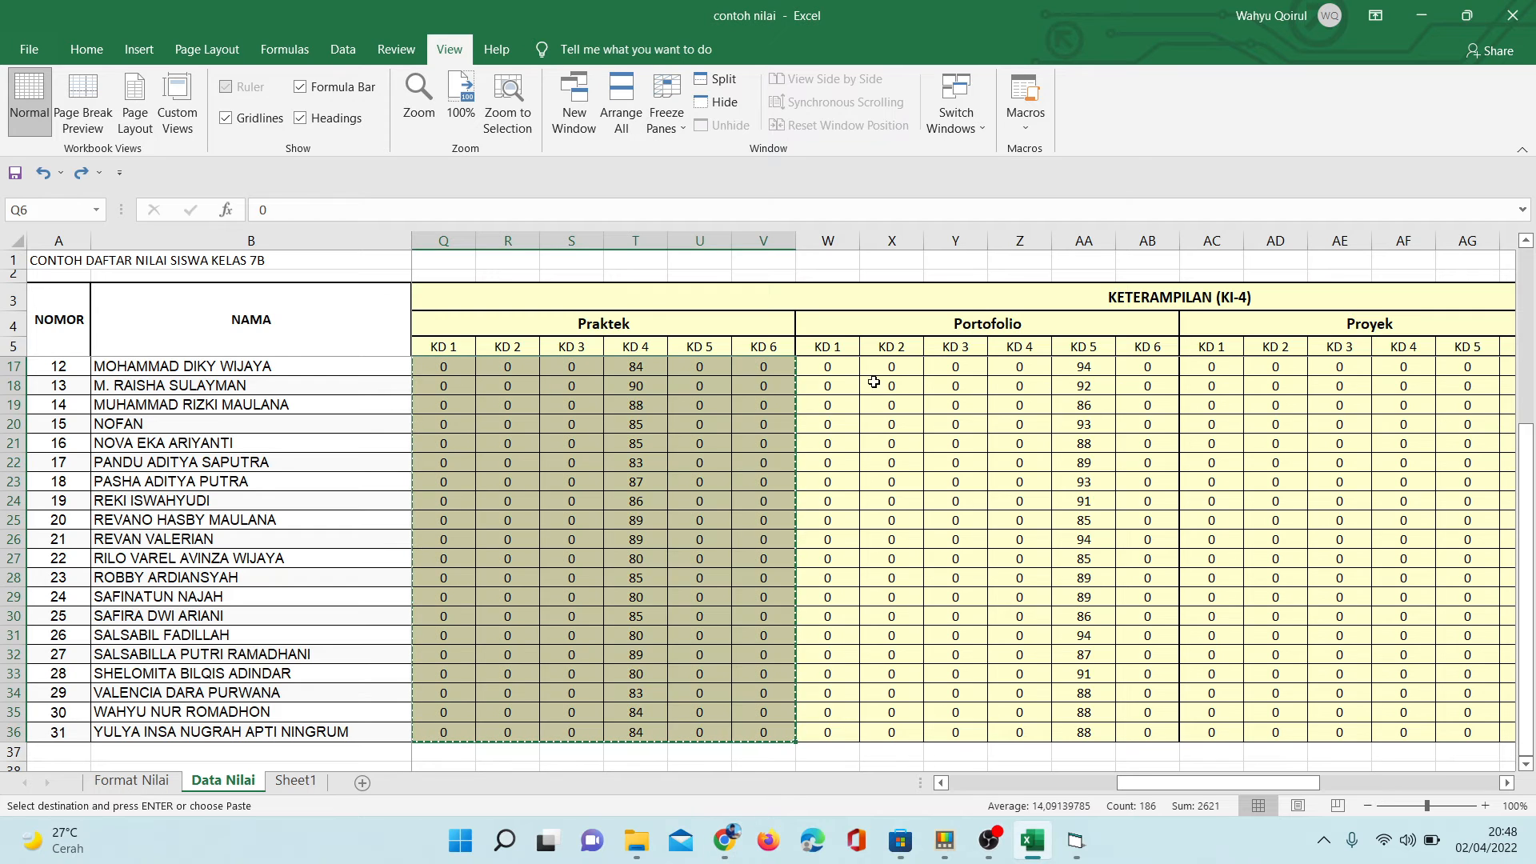
- Select the Portofolio scores KD 1 to KD 6 for all students, range W6:AB36, and copy them
drag(832, 363, 1069, 362)
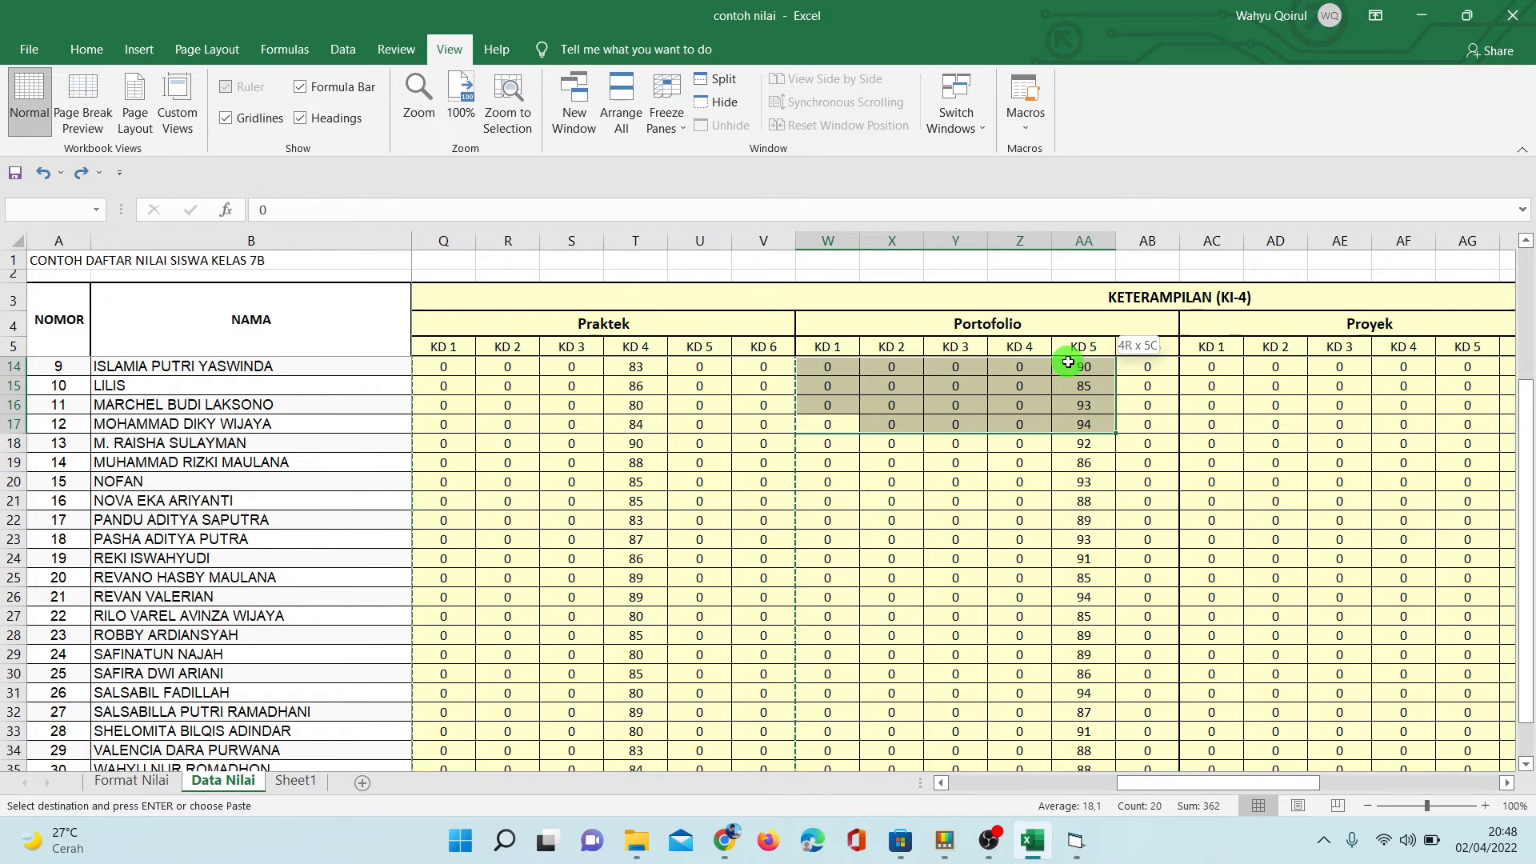
click(983, 402)
key(Up)
key(Up)
key(Up)
key(Up)
key(Up)
key(Up)
key(Up)
key(Up)
key(Up)
key(Up)
key(Up)
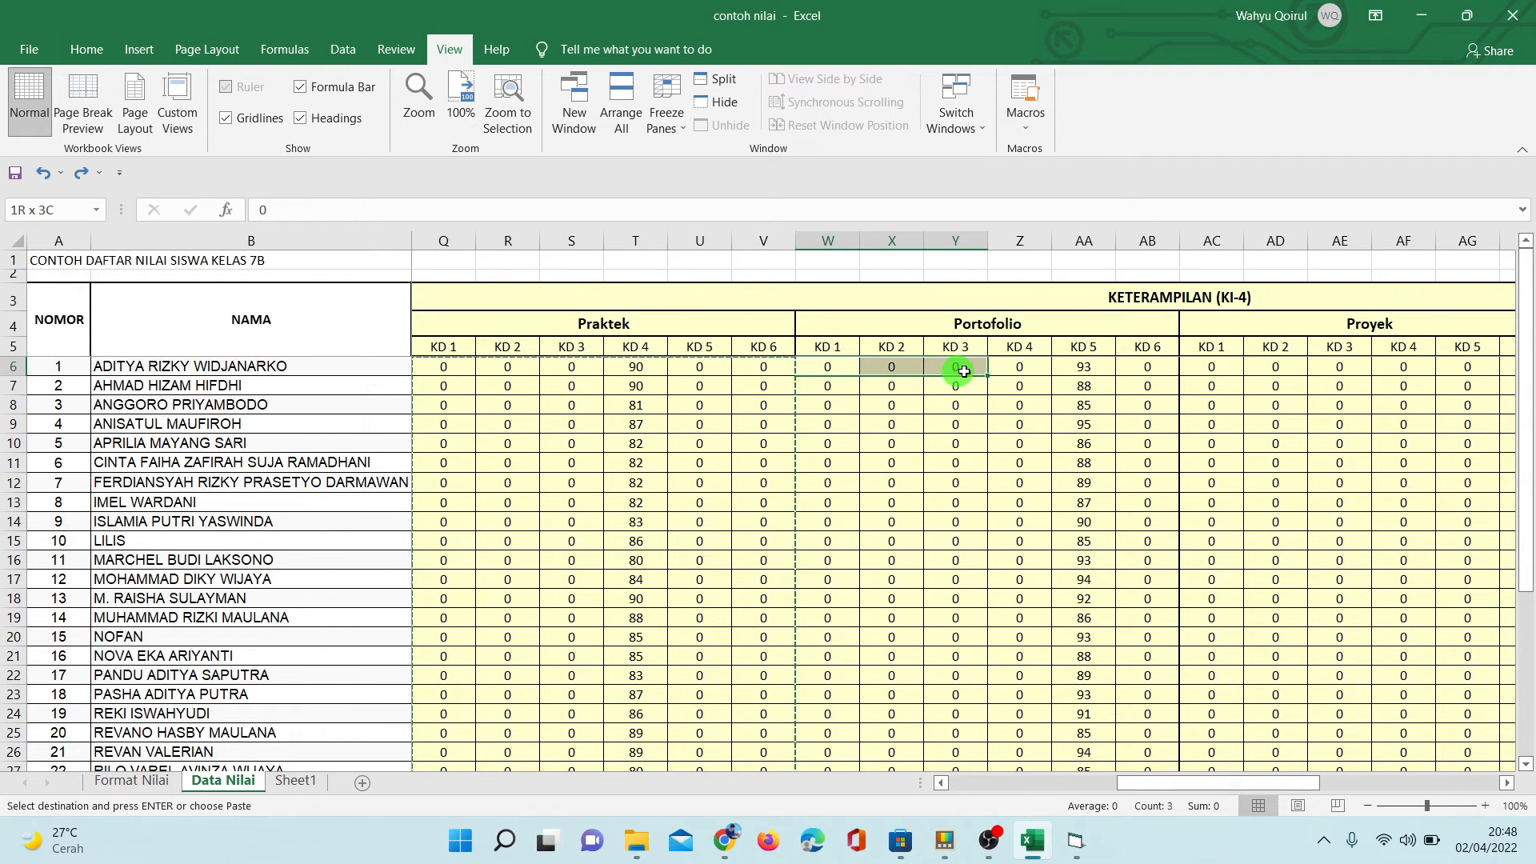
drag(964, 370, 1149, 705)
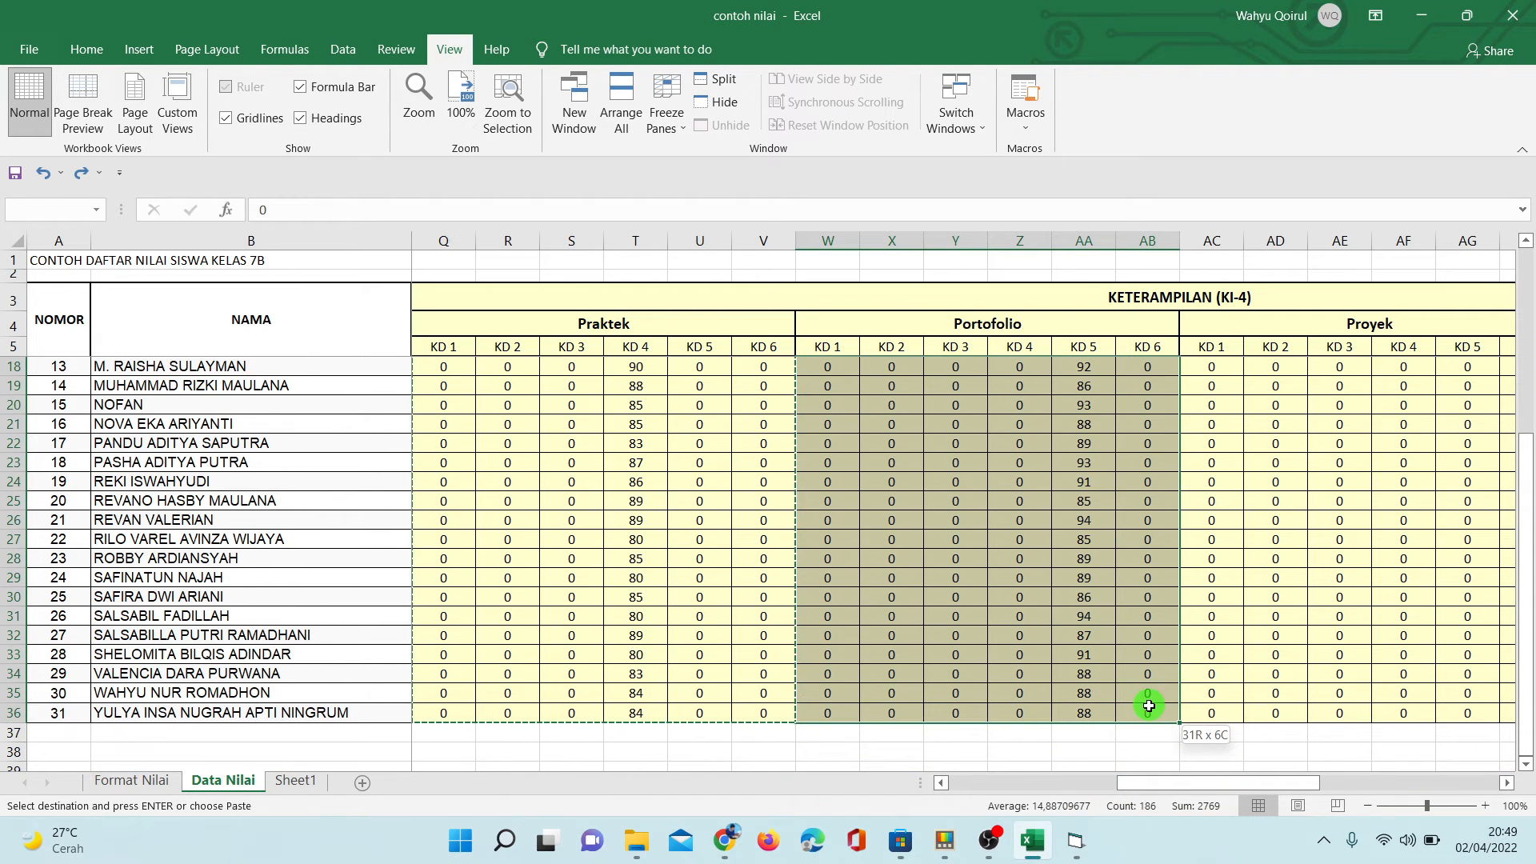
right_click(991, 474)
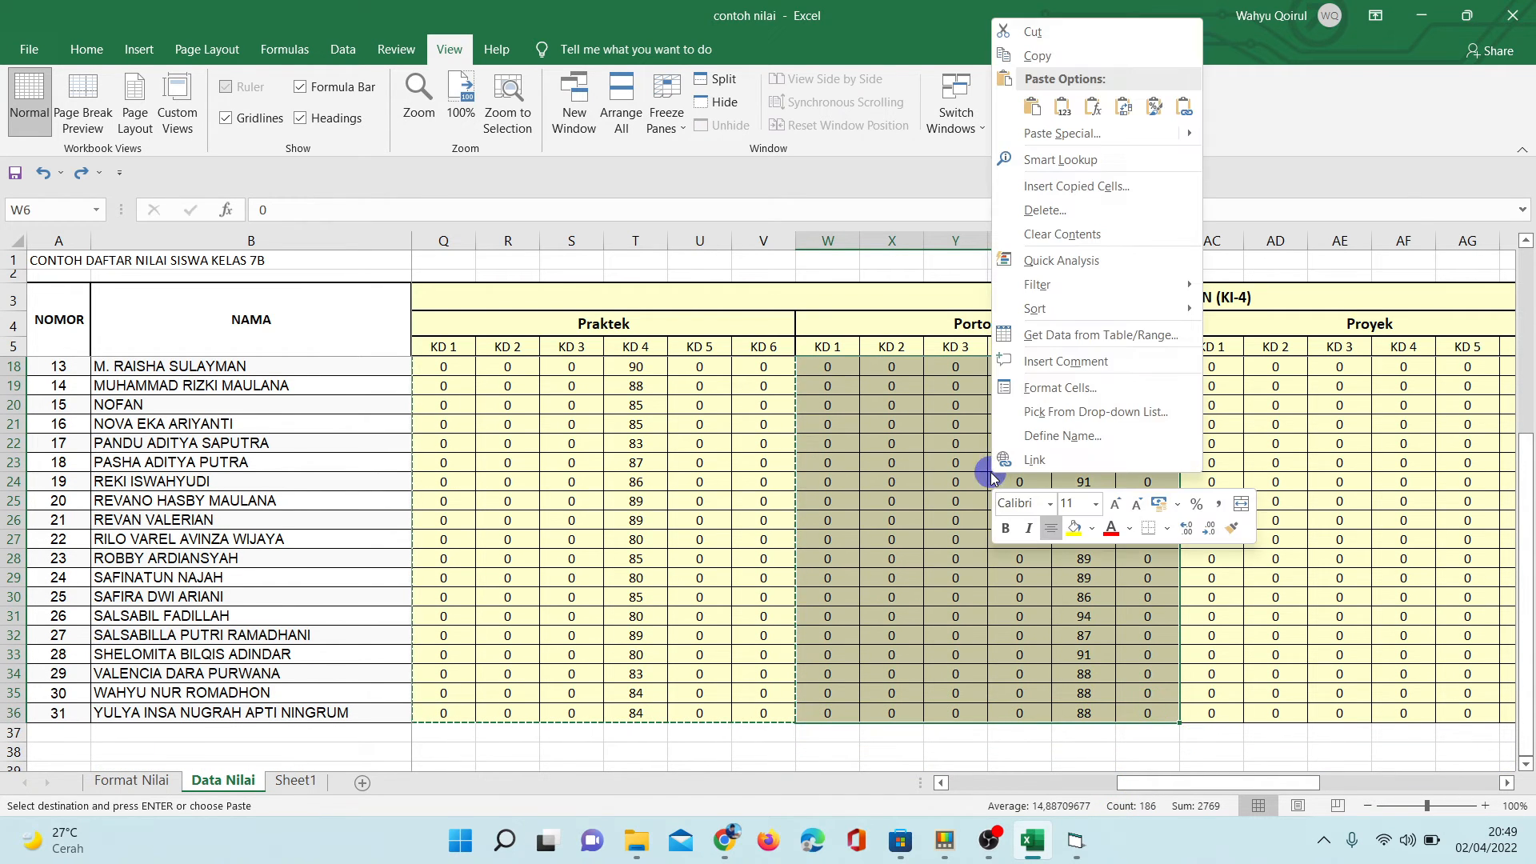
click(1045, 64)
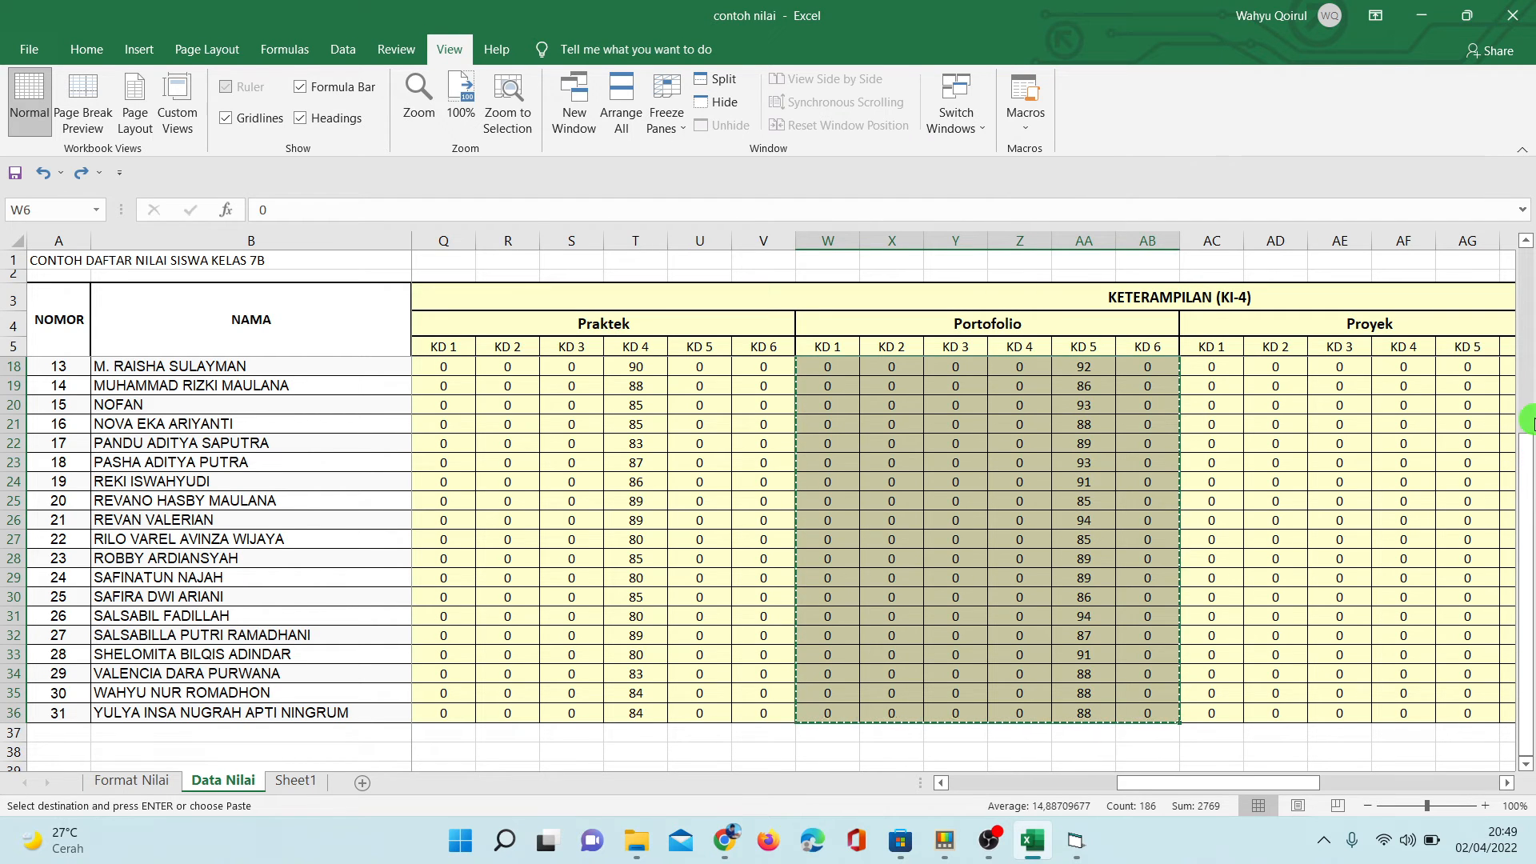
- Reselect the Portofolio range W6:AB36 from the first student down and copy it again
drag(1529, 445, 1528, 436)
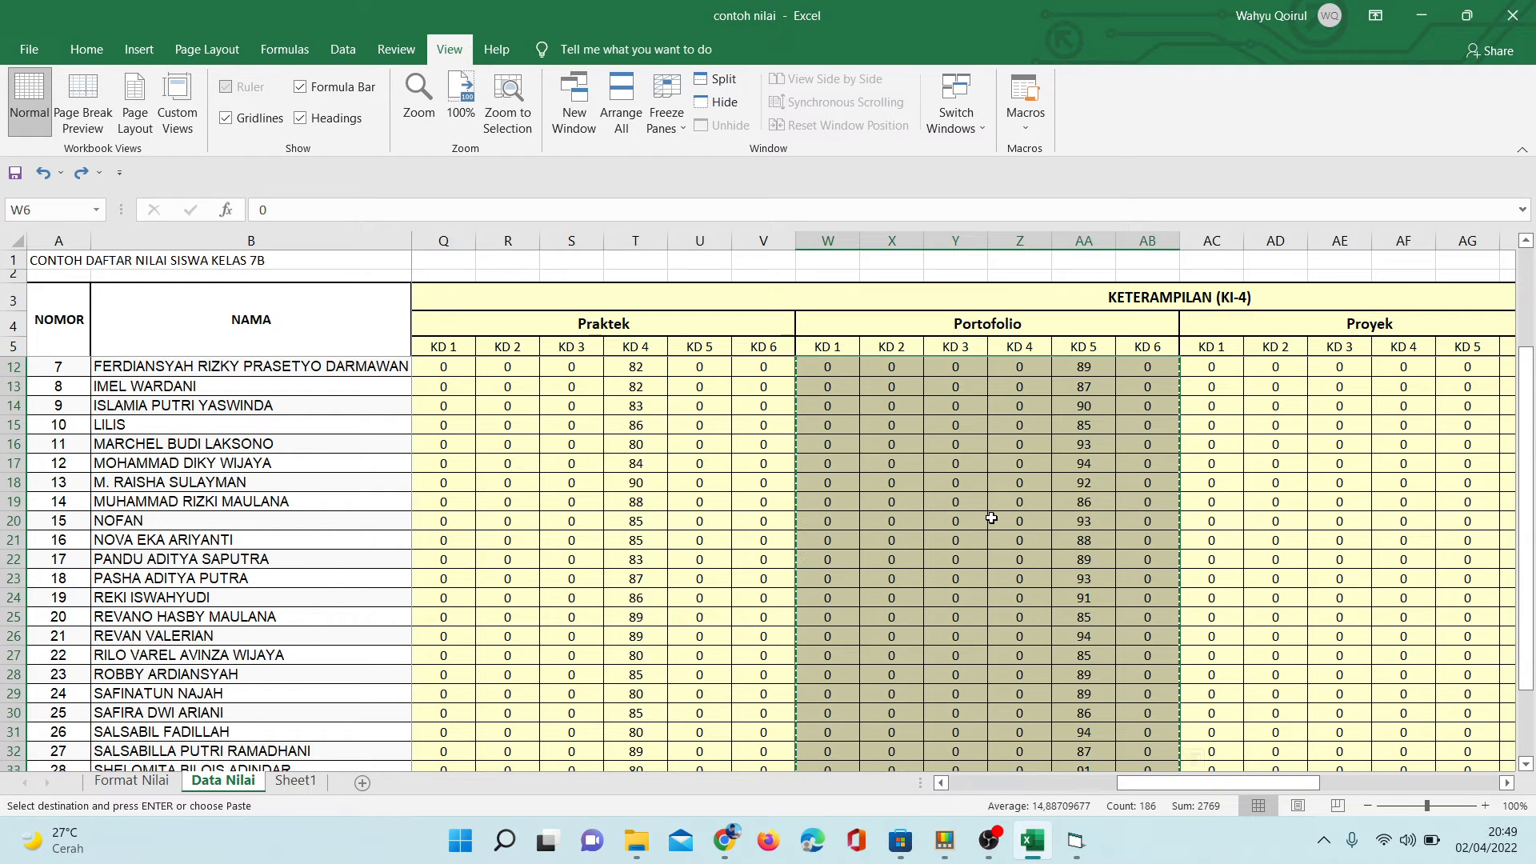
click(826, 369)
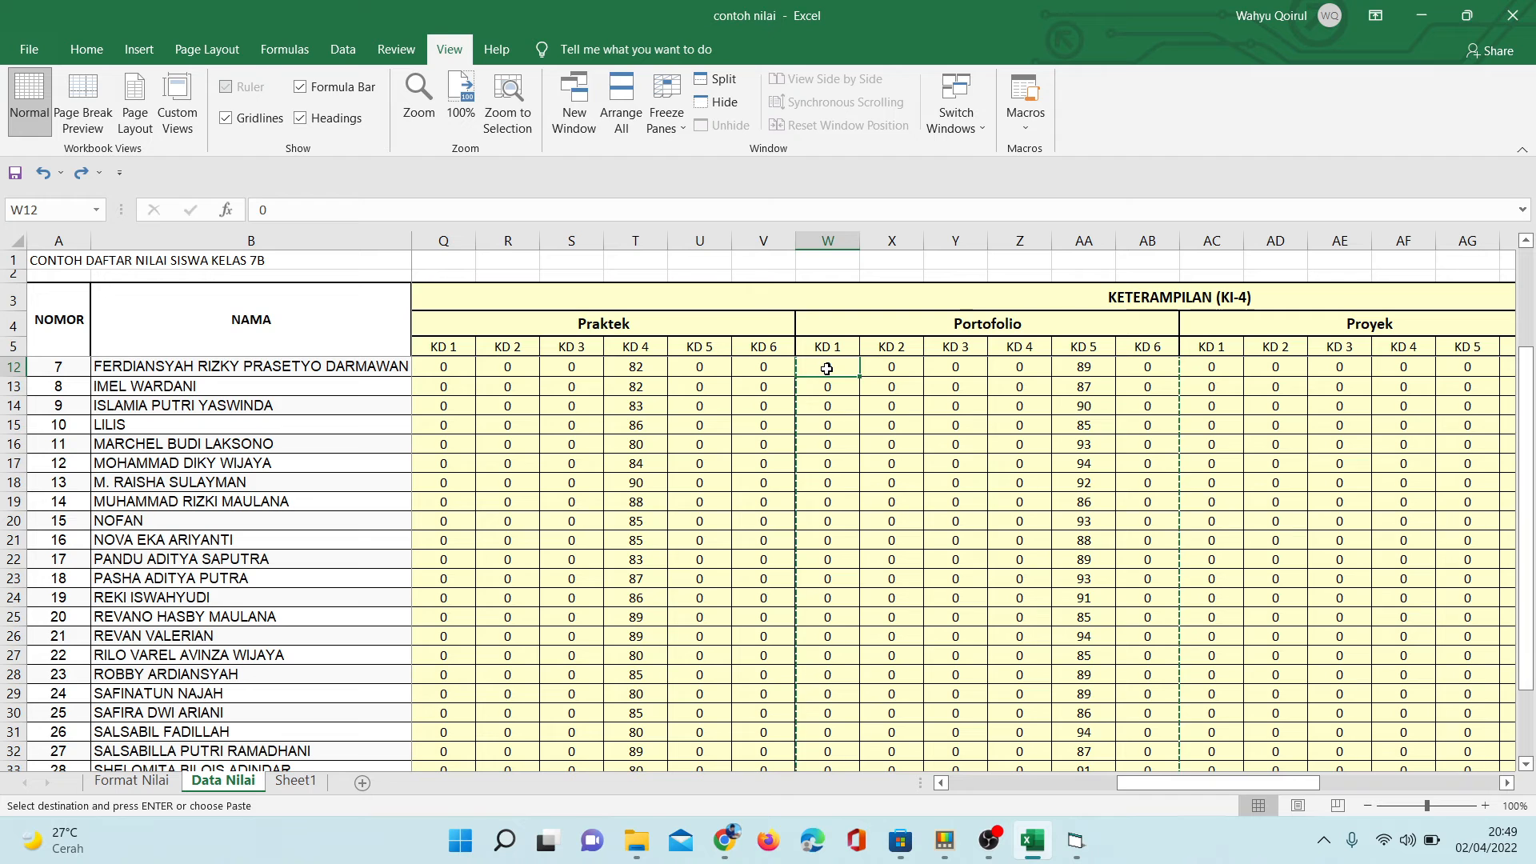
key(Up)
key(Up)
key(Up)
key(Up)
key(Up)
key(Up)
key(Up)
key(Up)
key(Up)
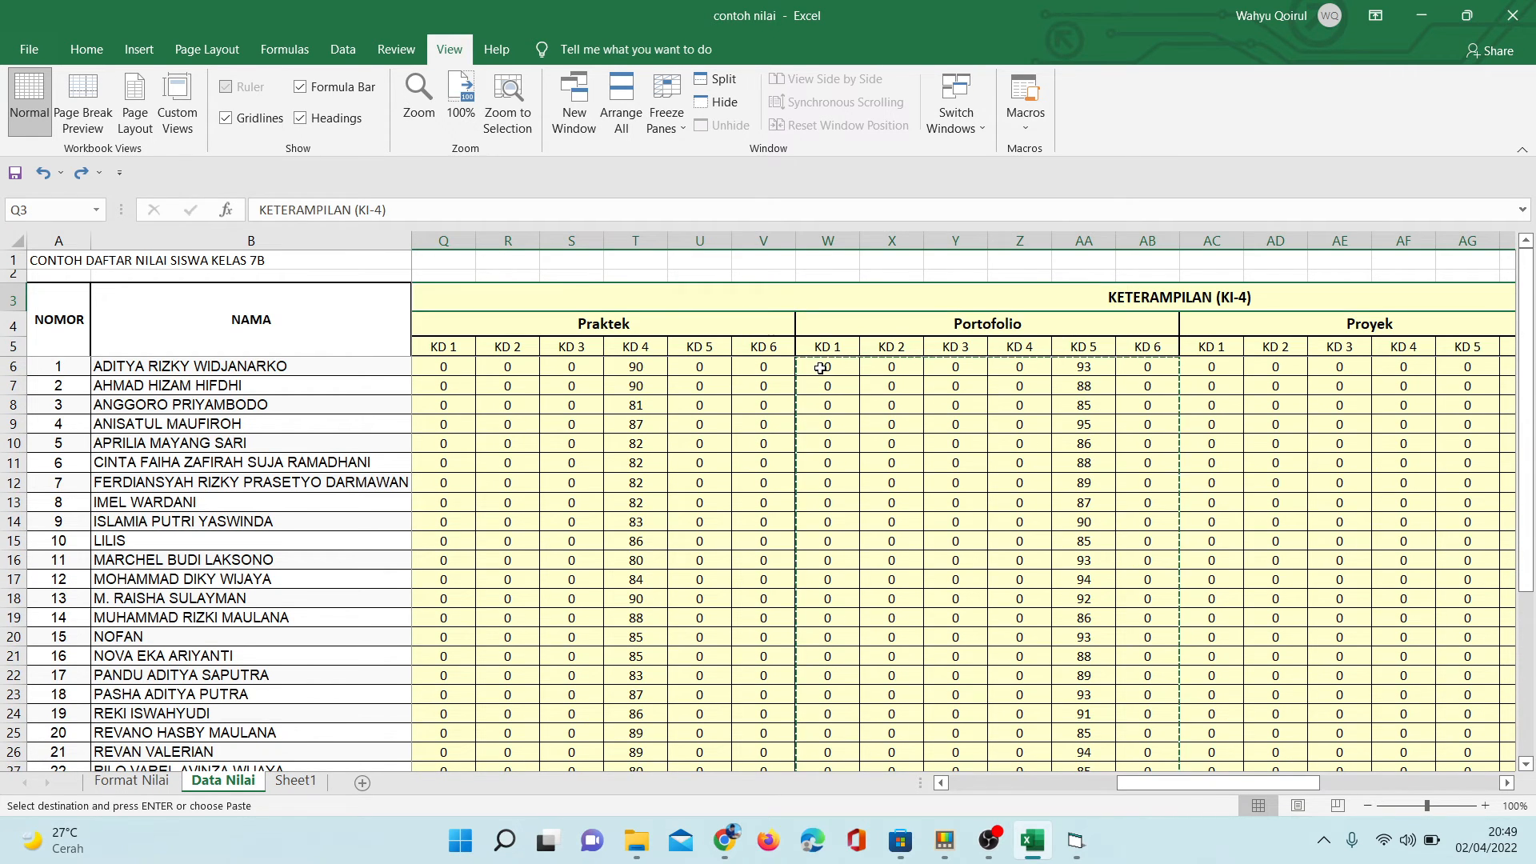
drag(821, 369, 1144, 690)
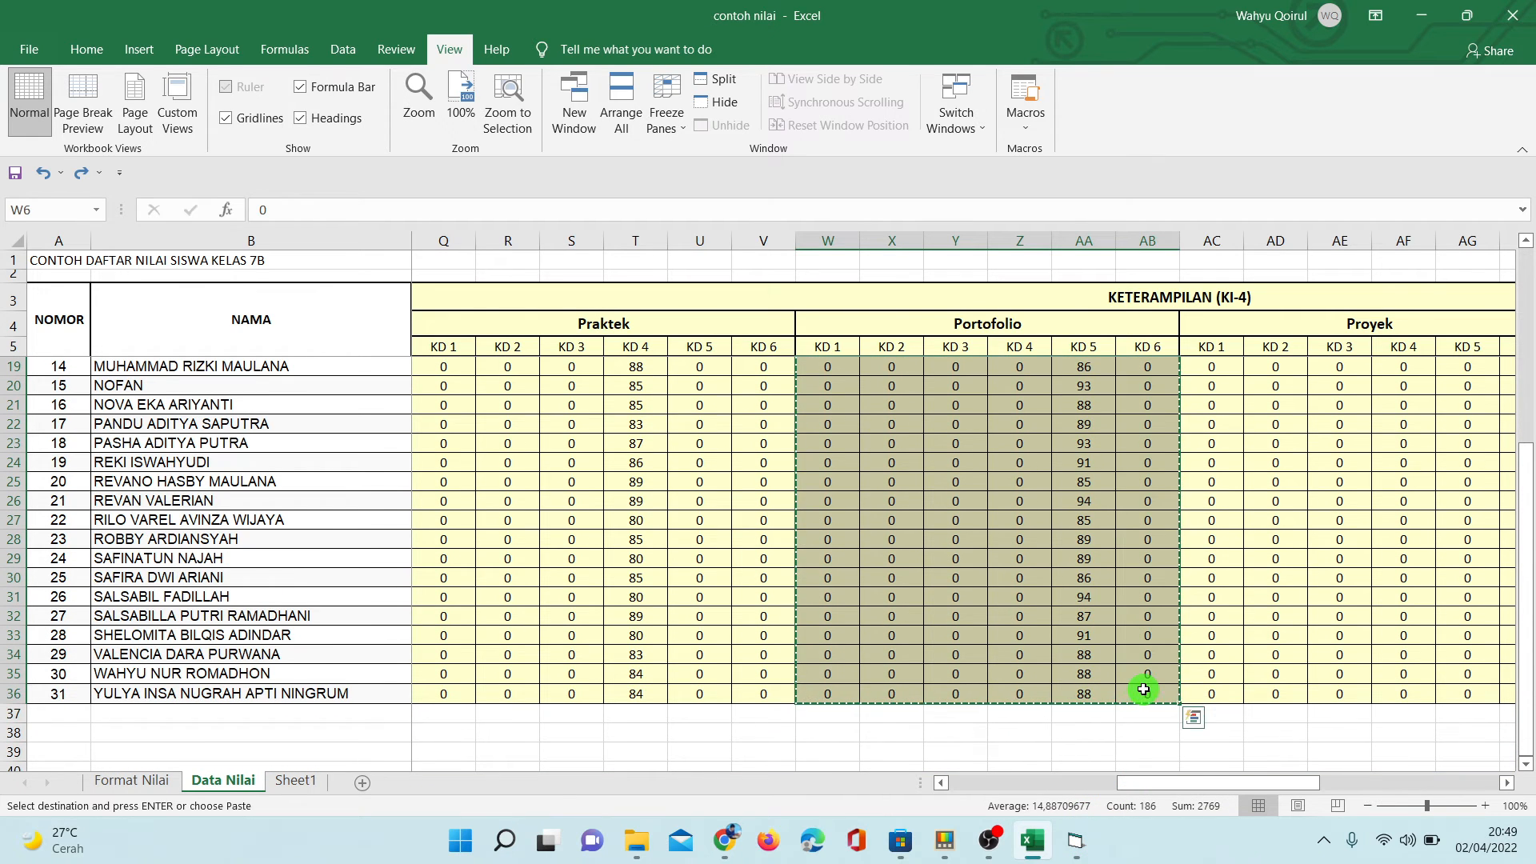
right_click(973, 431)
click(996, 398)
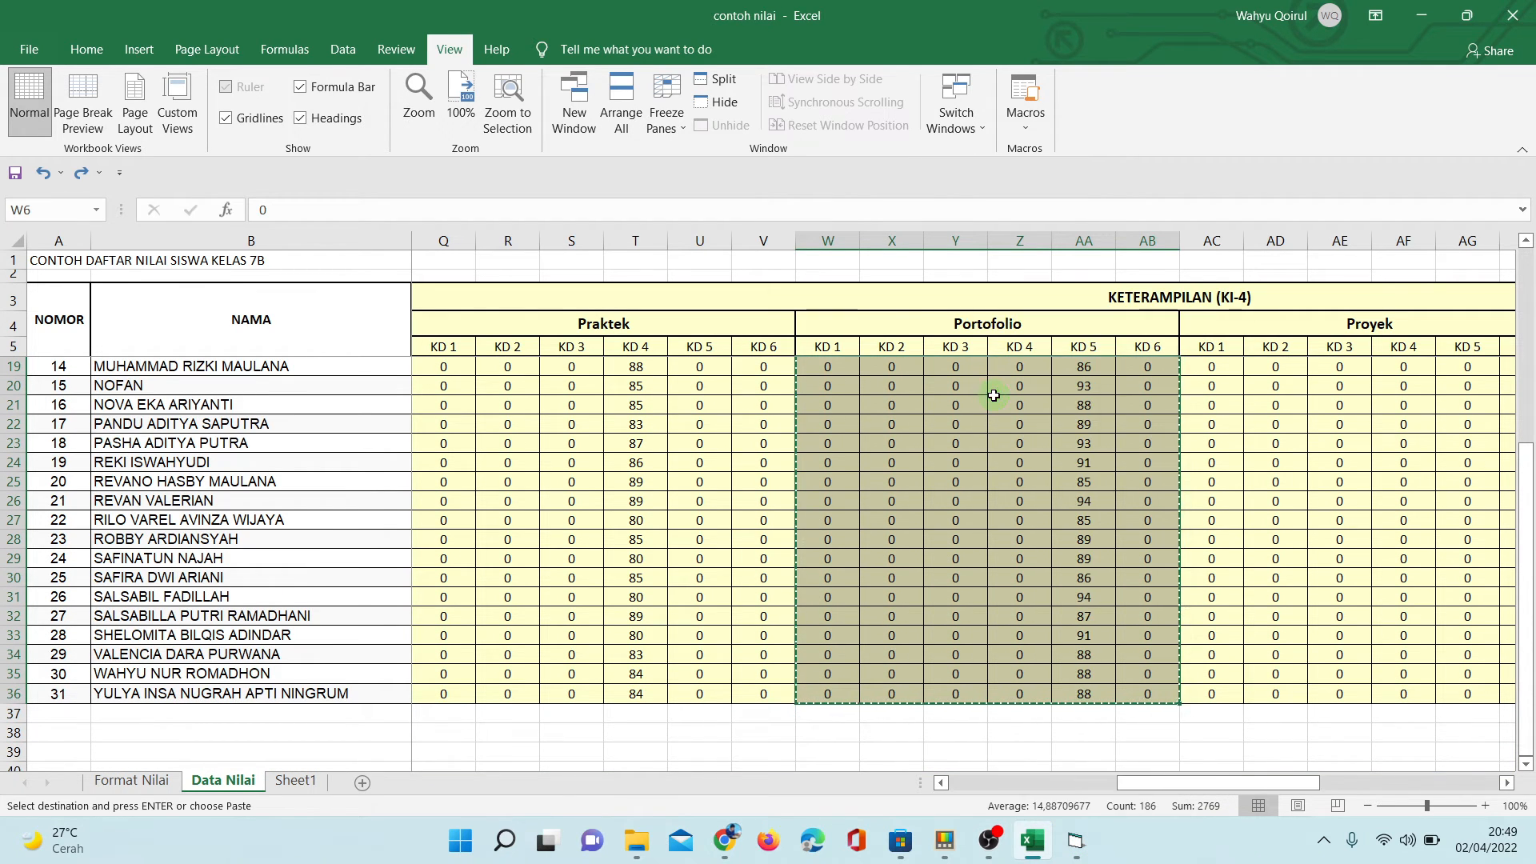
- Switch to the site, load the Portofolio scores into Pengisian Rapor and run the automatic filling of the (P2) Portofolio table
click(726, 847)
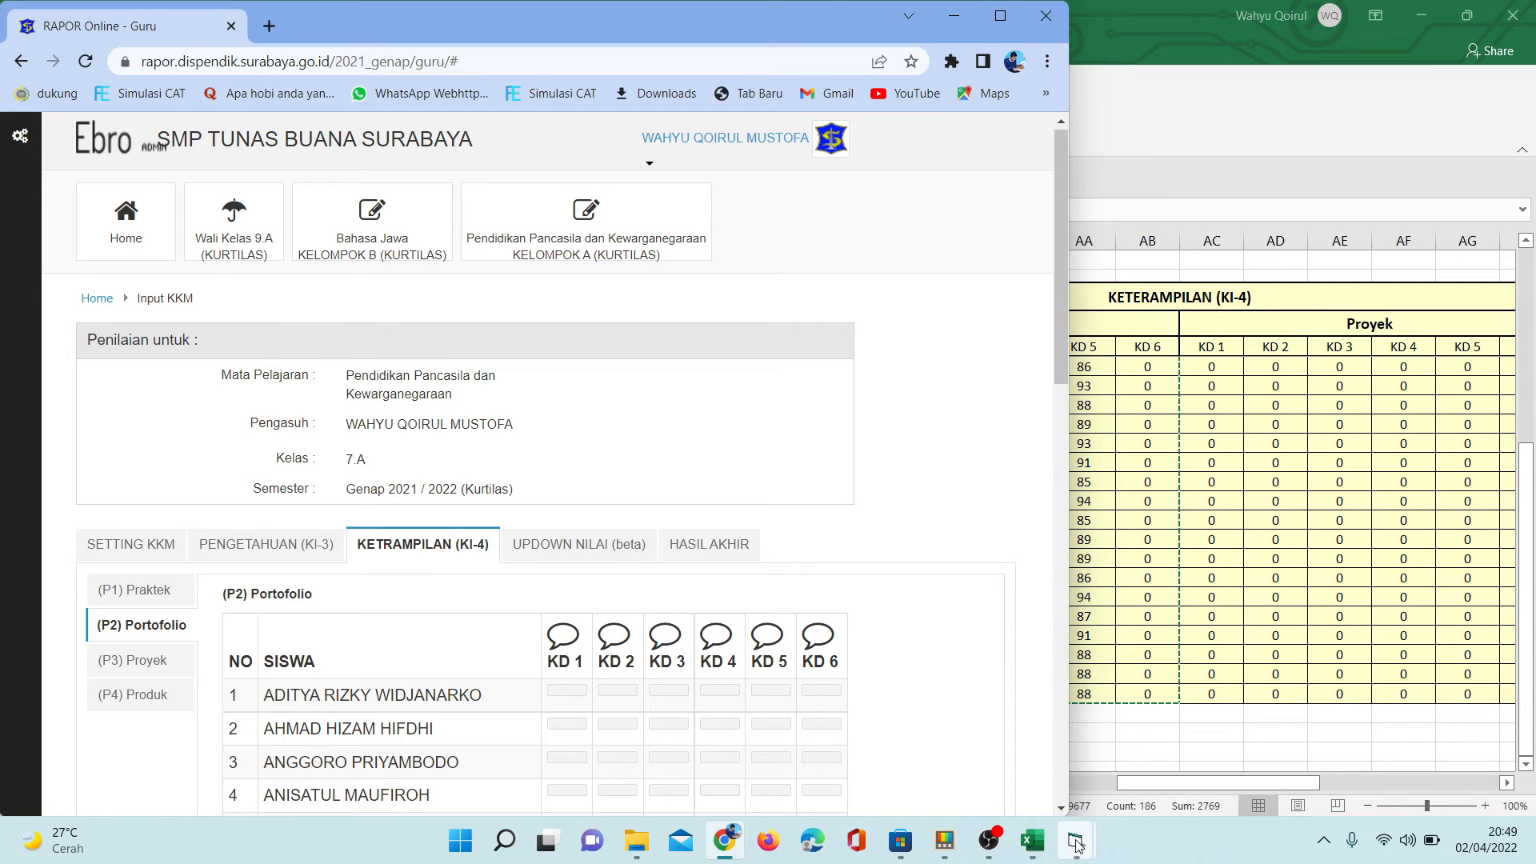
mouse_move(1077, 845)
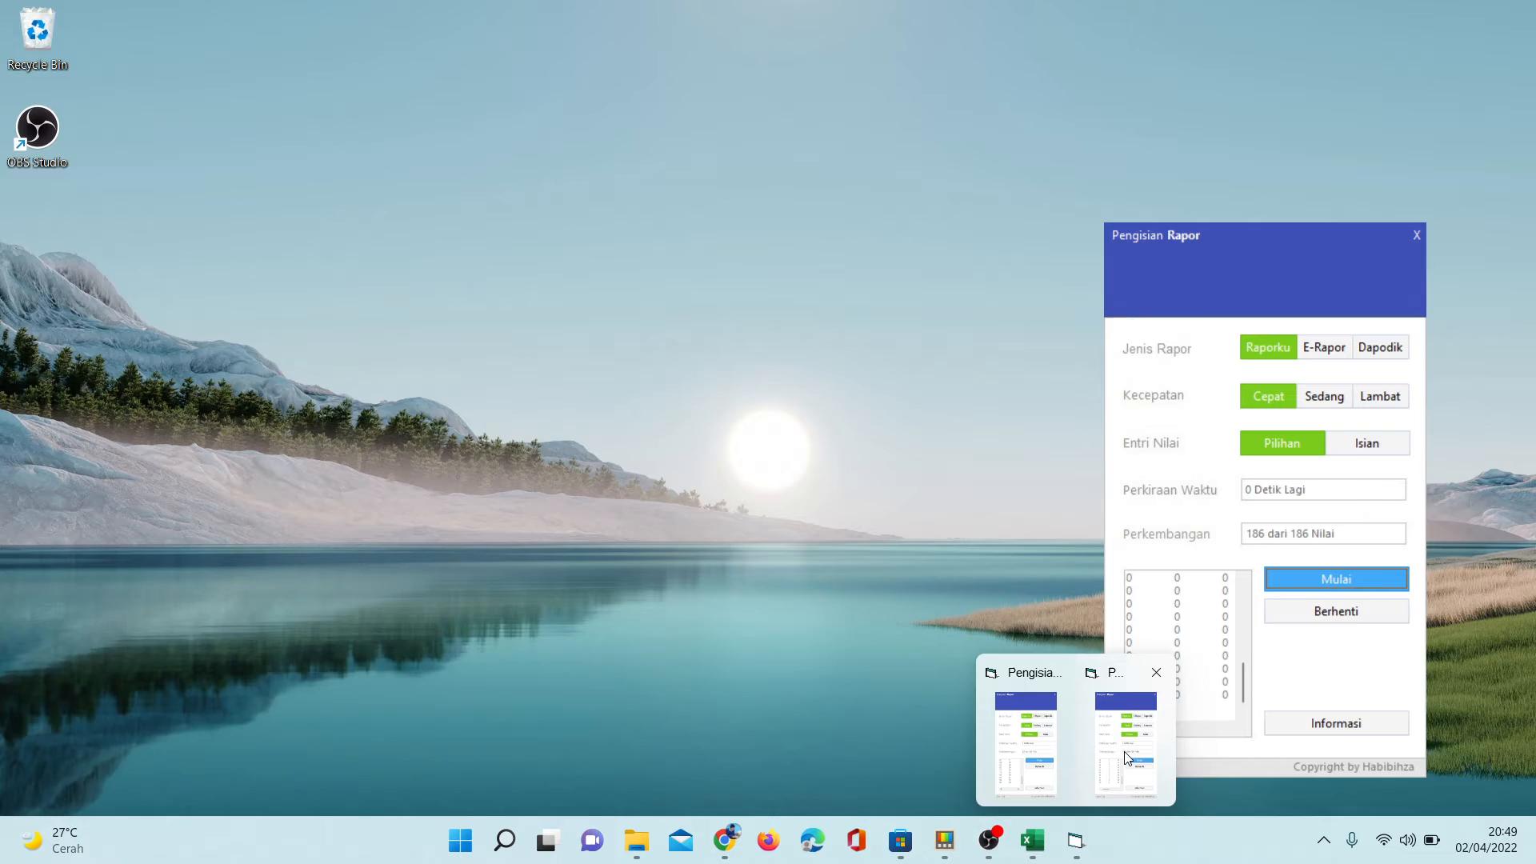
click(1133, 707)
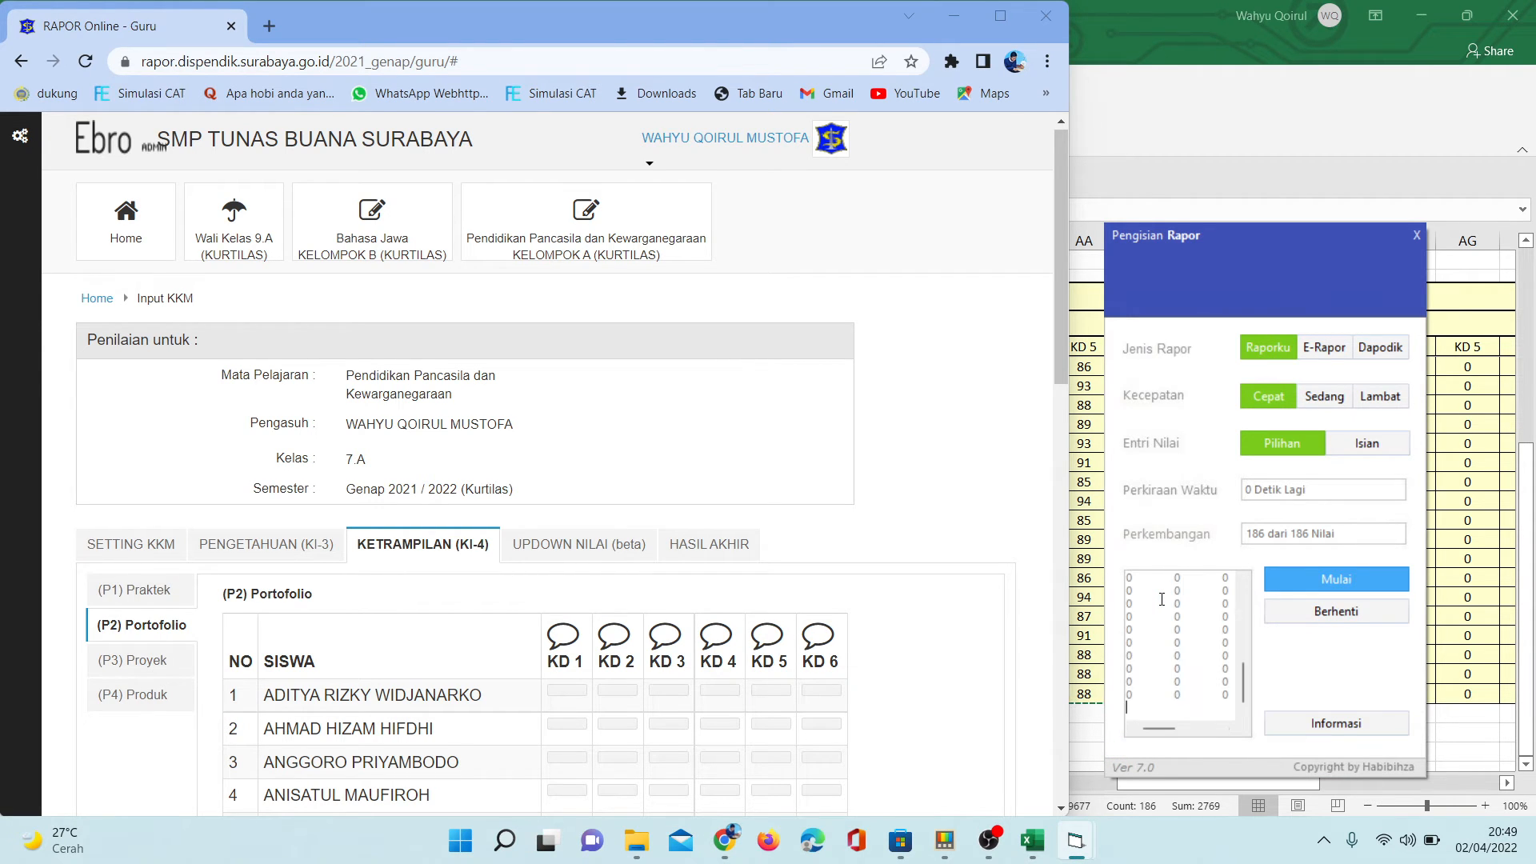
drag(1064, 344, 1050, 489)
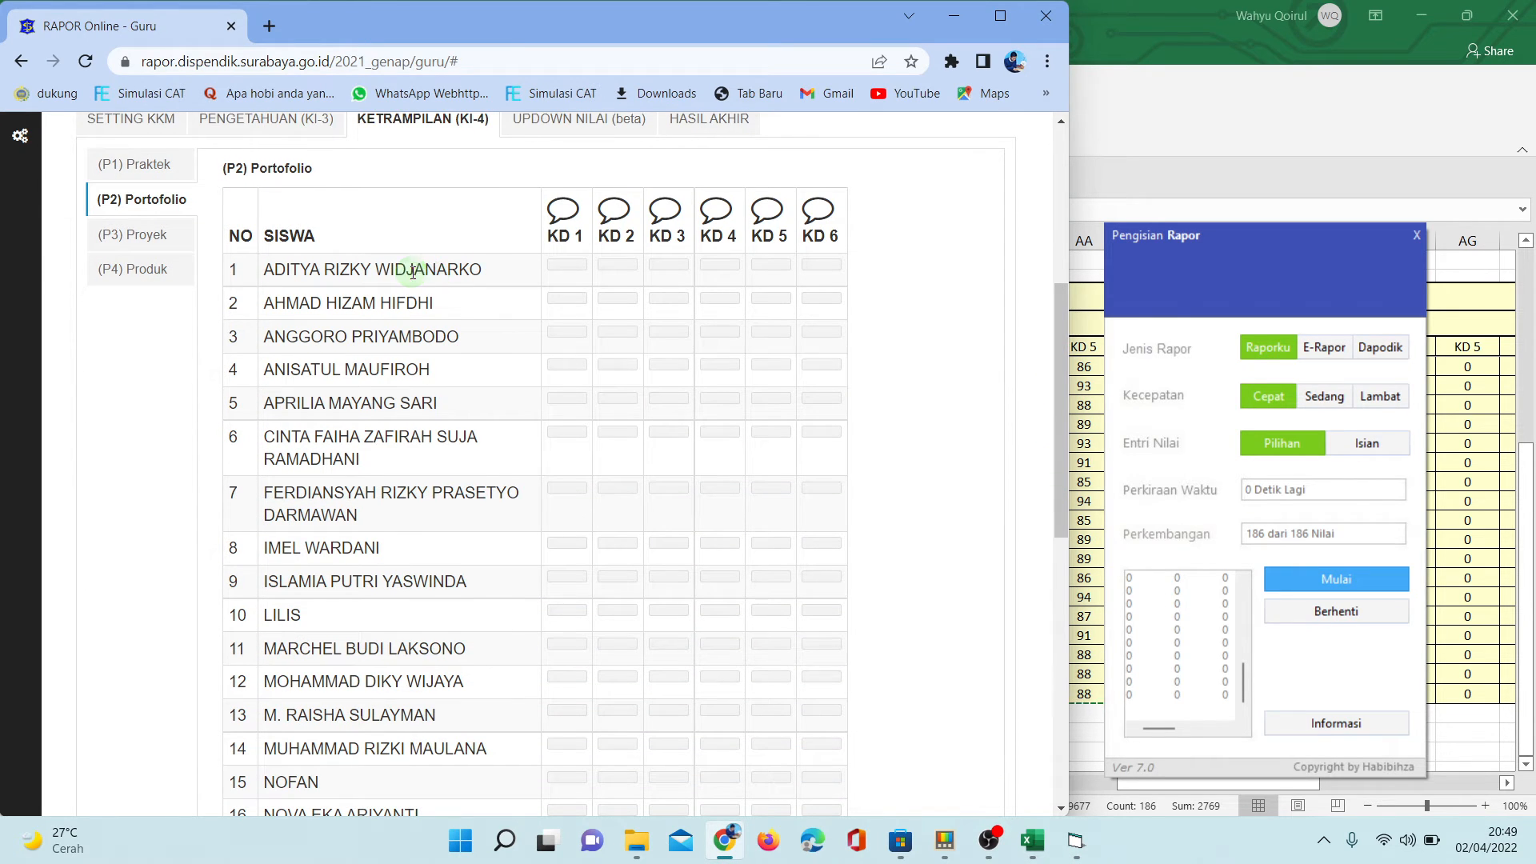
click(1330, 584)
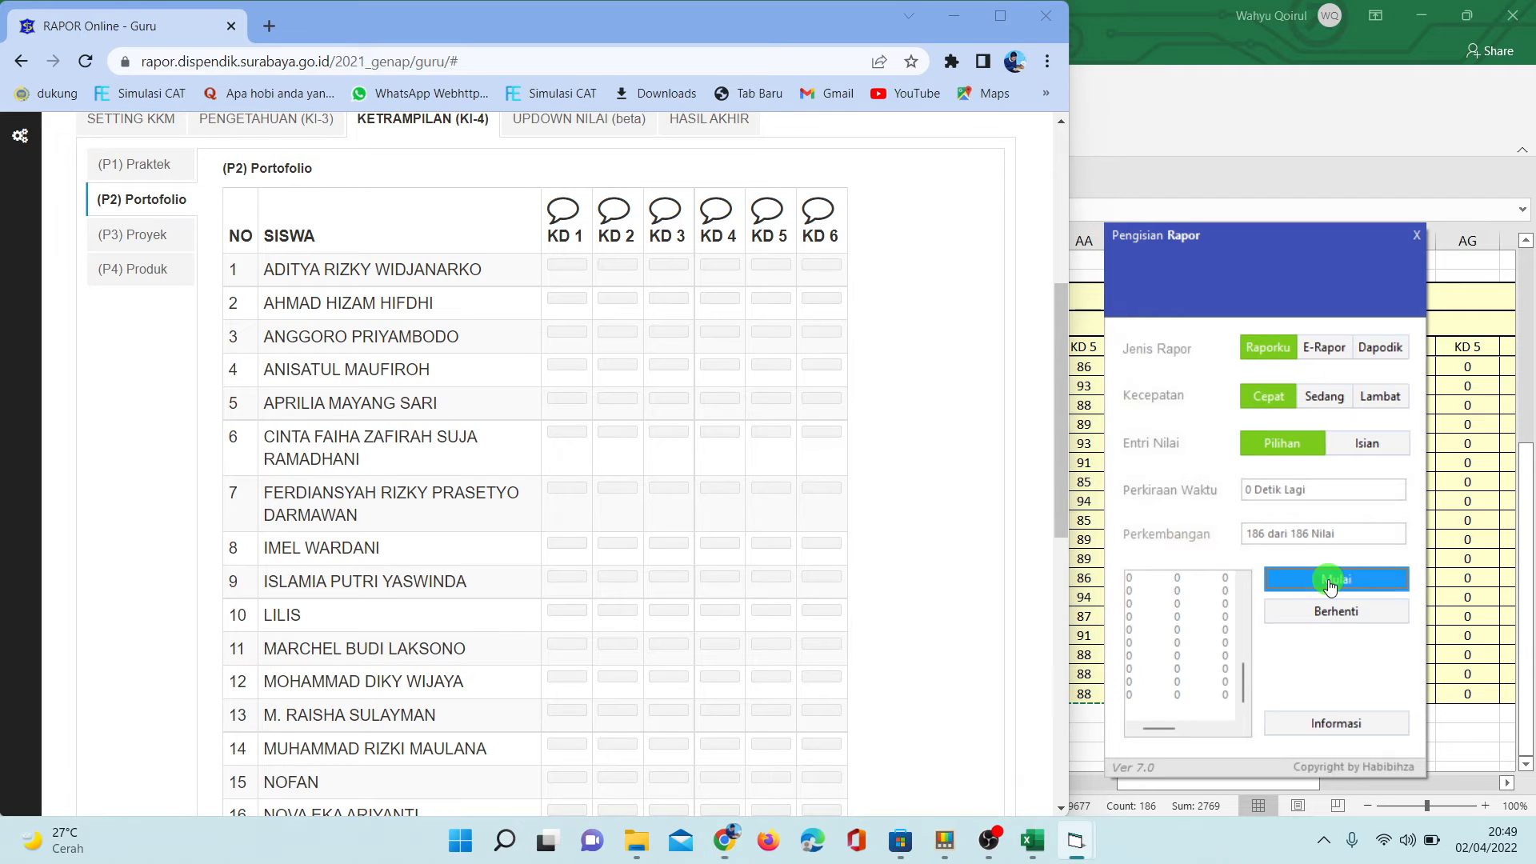
click(823, 487)
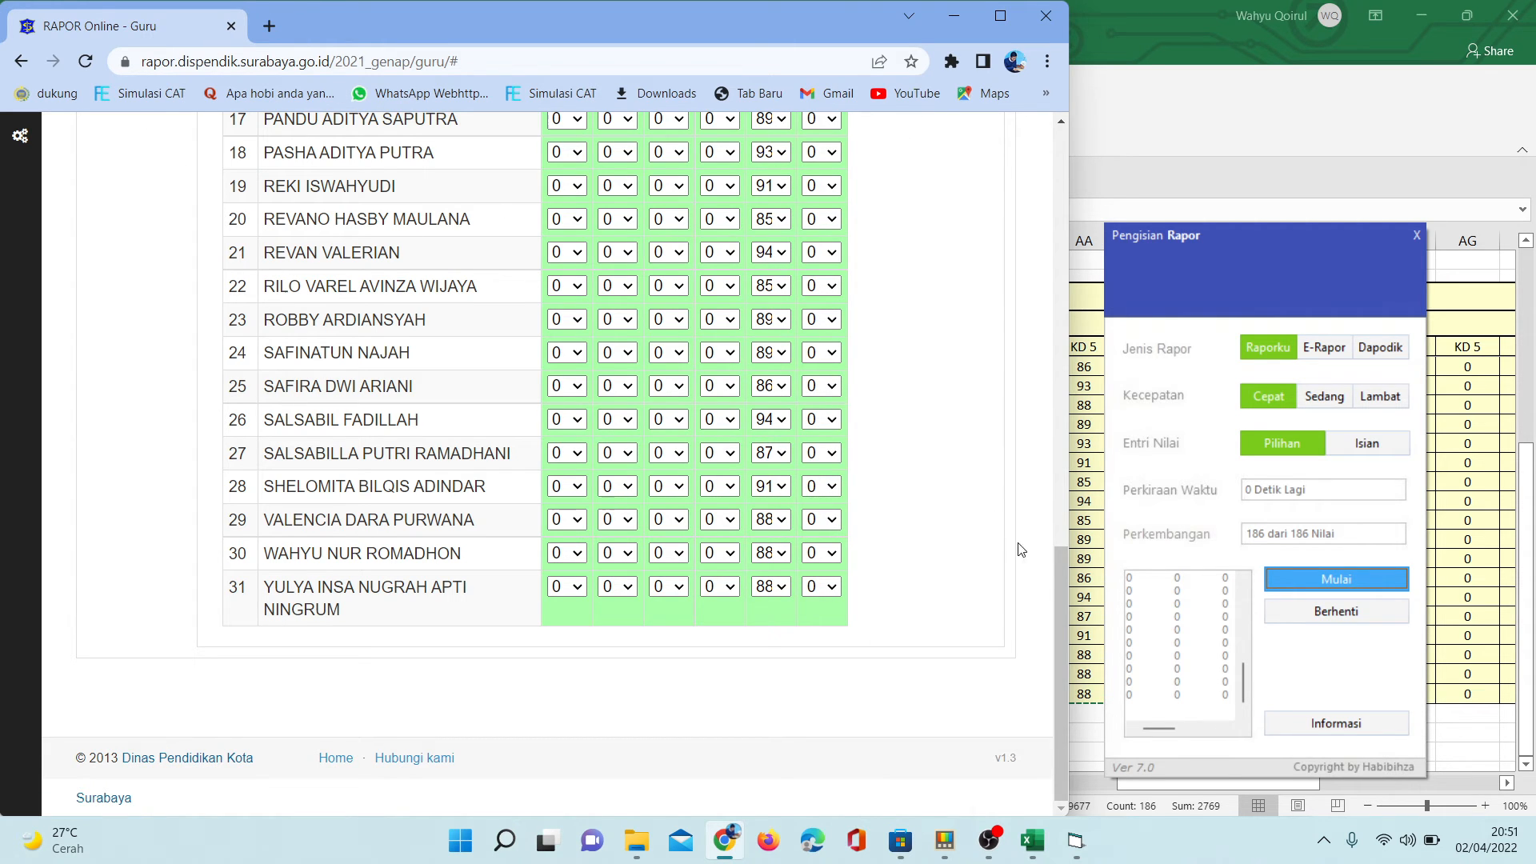
- Open the (P3) Proyek table under KETRAMPILAN (KI-4), and return to the Excel score sheet
drag(1058, 589, 1052, 272)
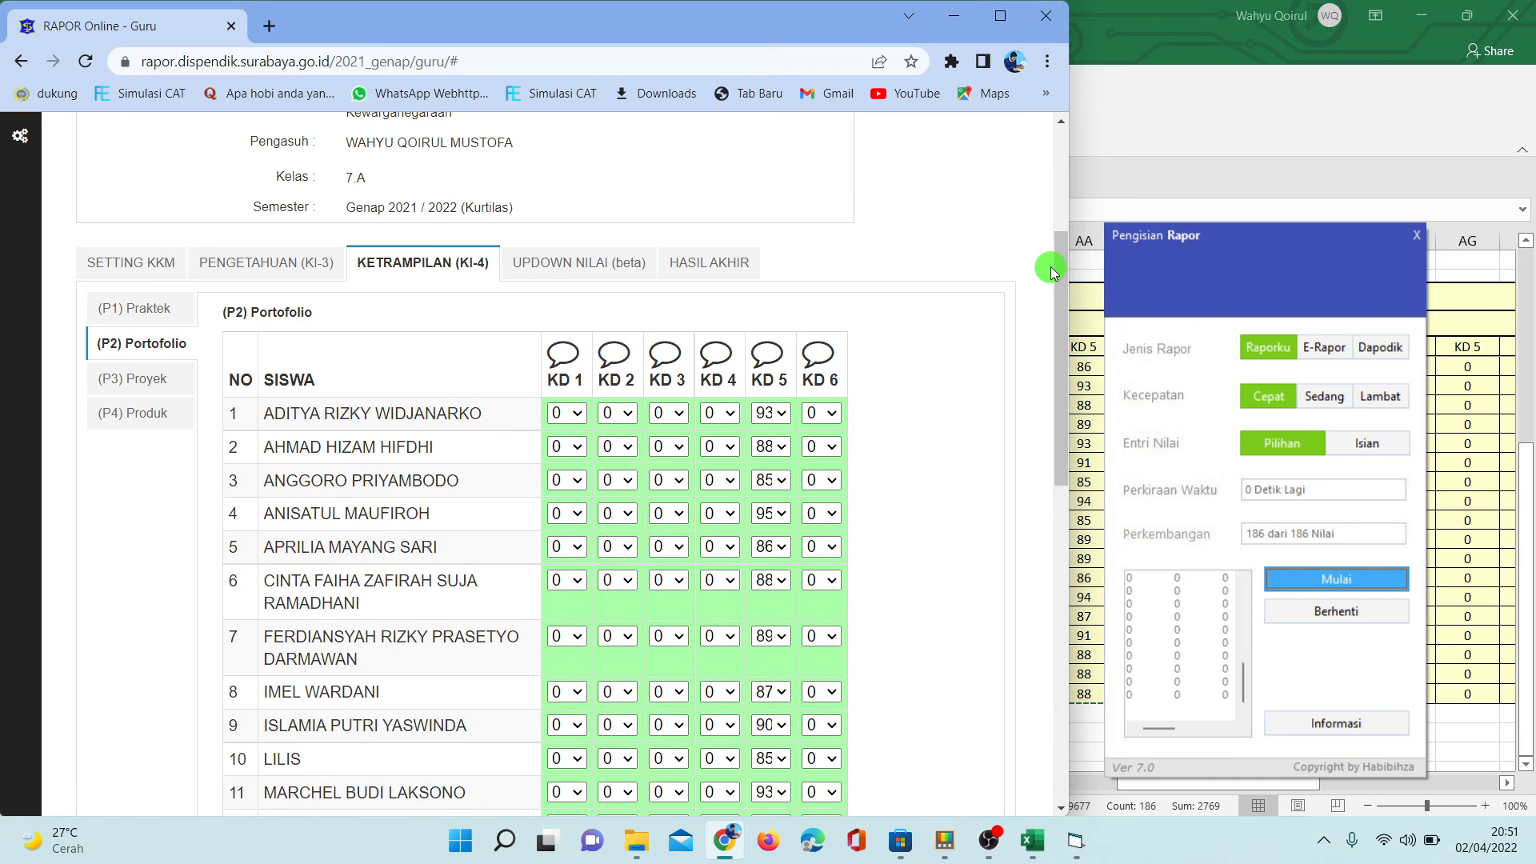
click(136, 384)
key(alt+Tab)
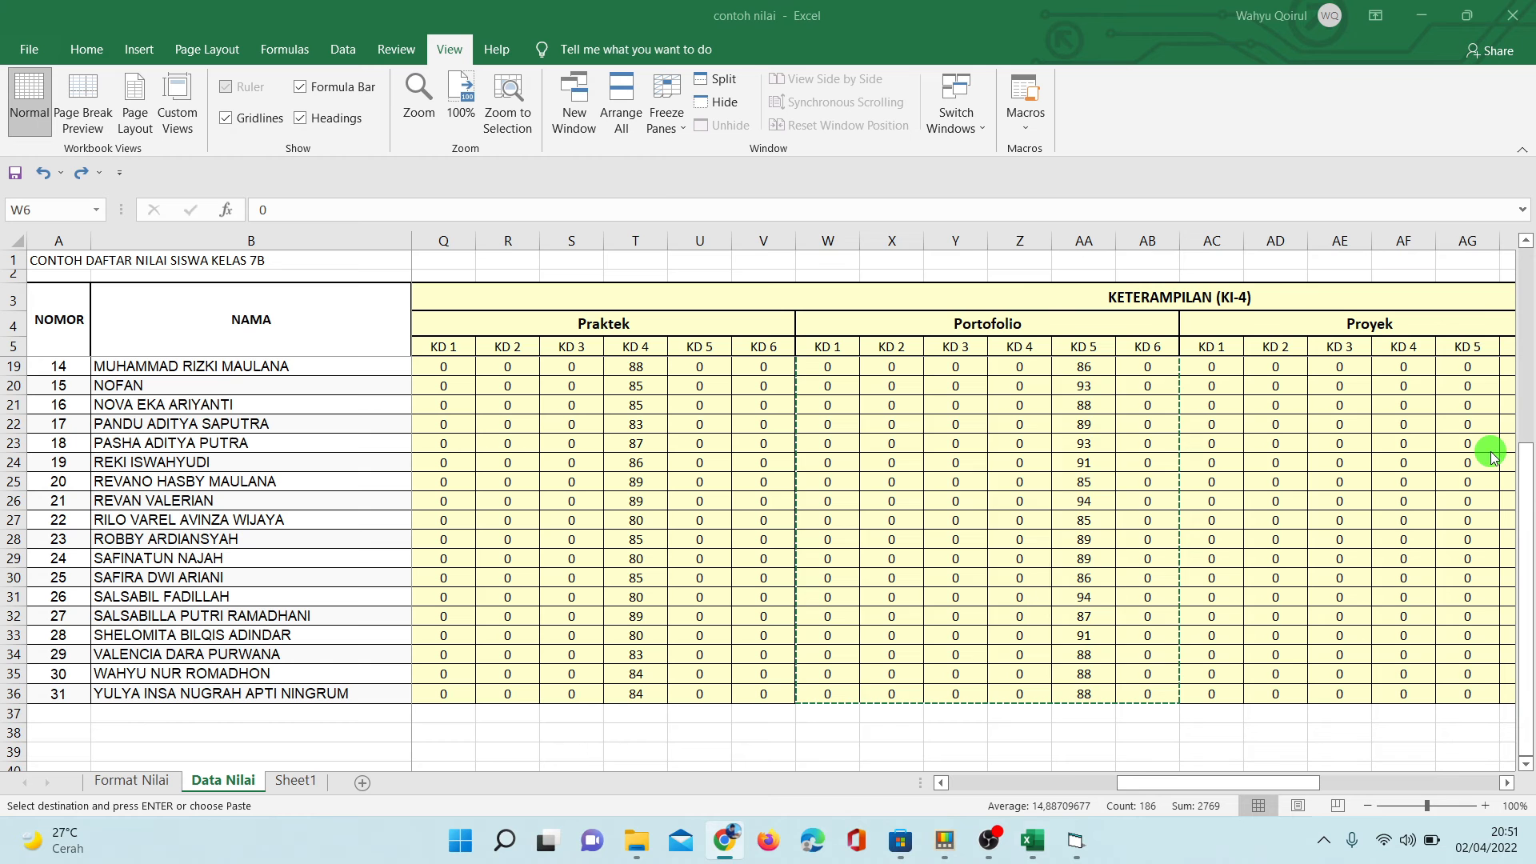
- Select the Proyek scores KD 1 to KD 6 for all students, range AC6:AH36, and copy them
click(1224, 369)
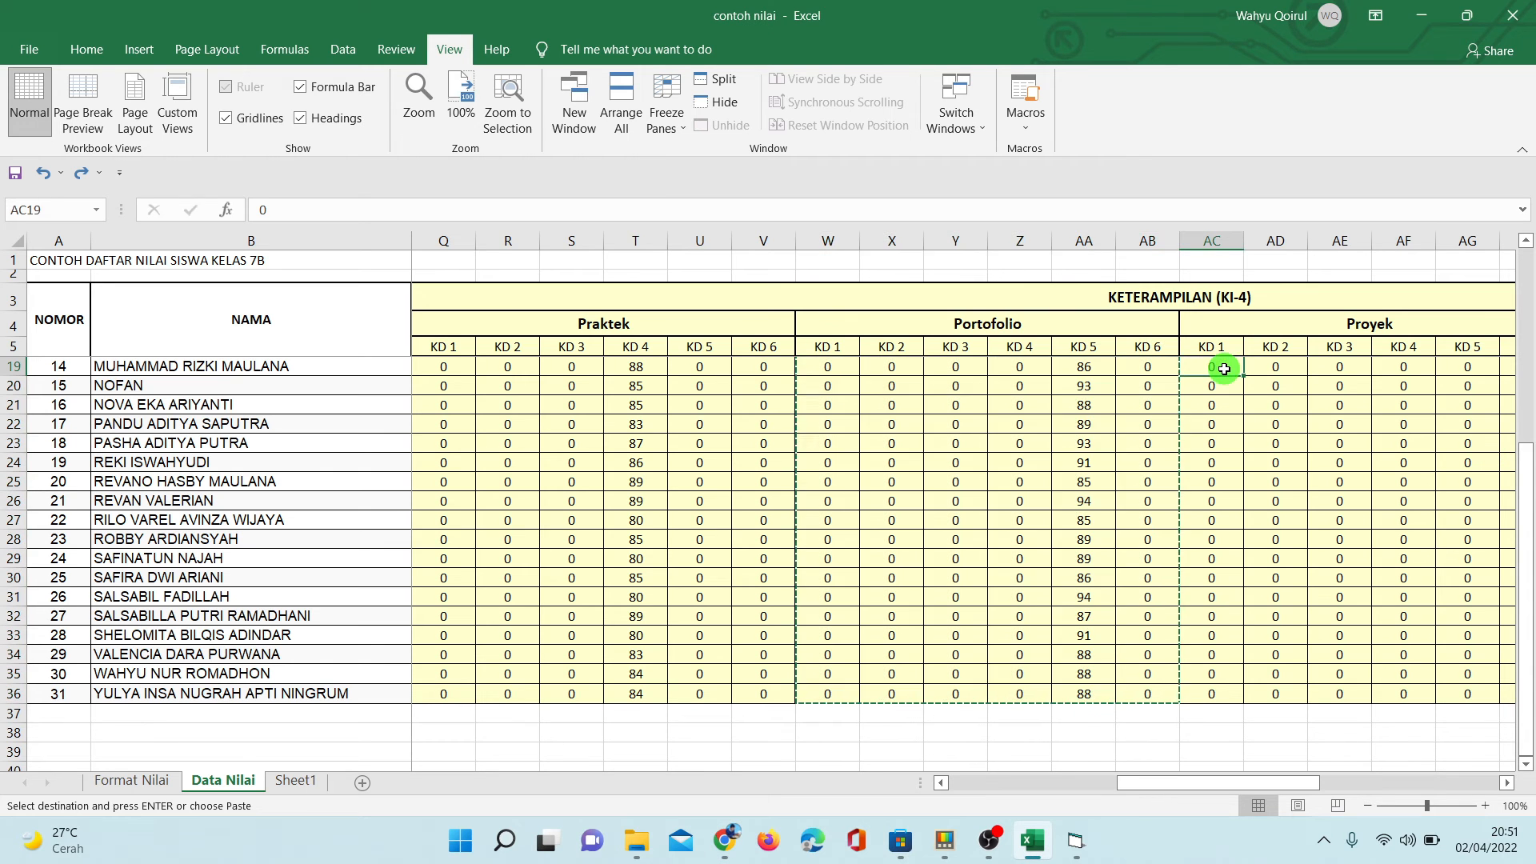
scroll(1224, 369, up, 5)
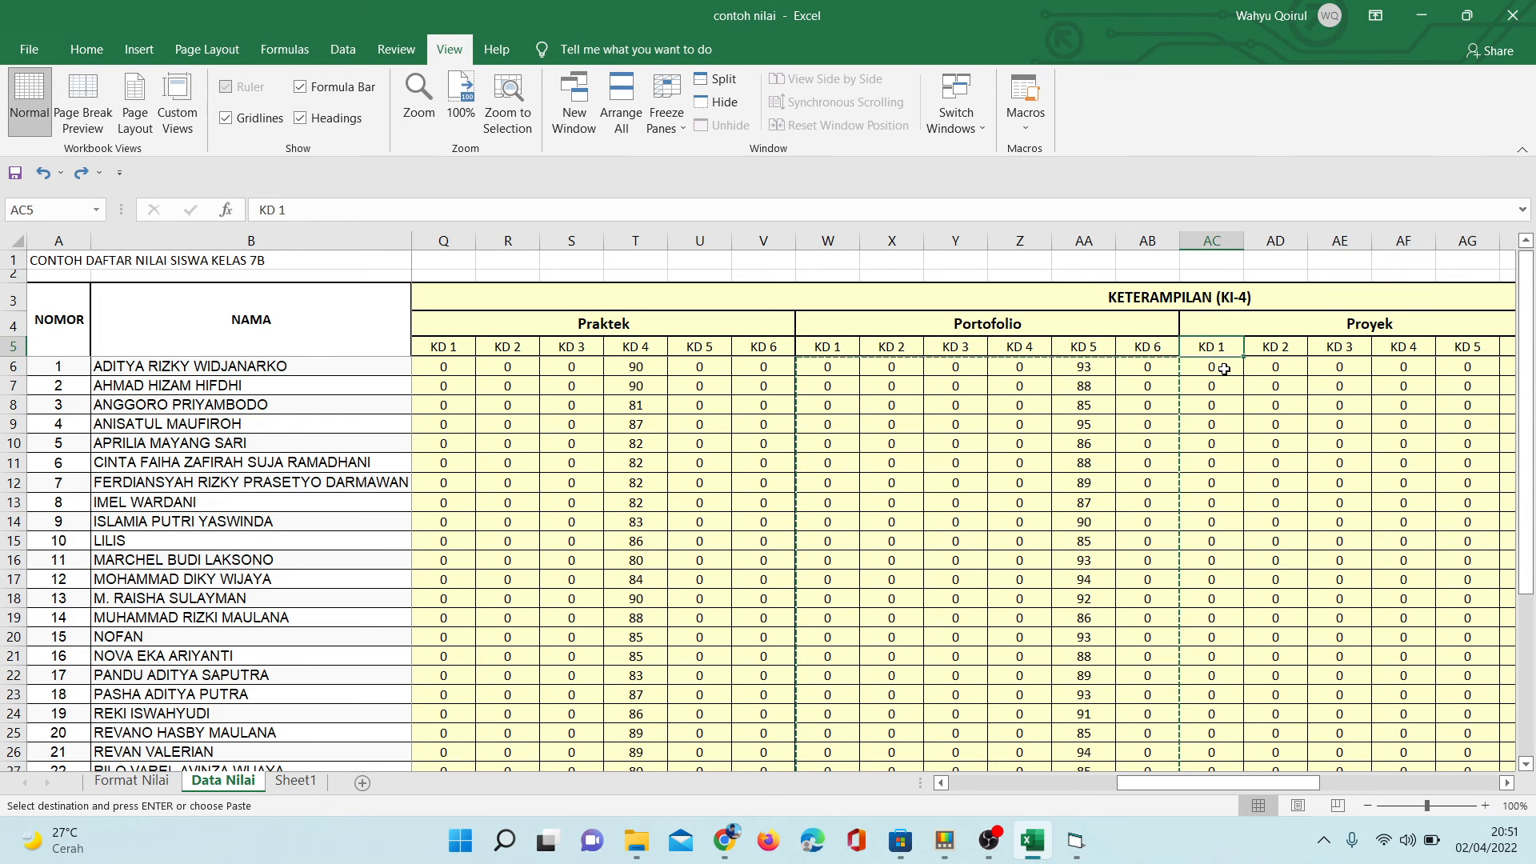
scroll(1224, 368, right, 1)
key(Up)
key(Up)
key(Down)
key(Down)
key(Down)
key(Down)
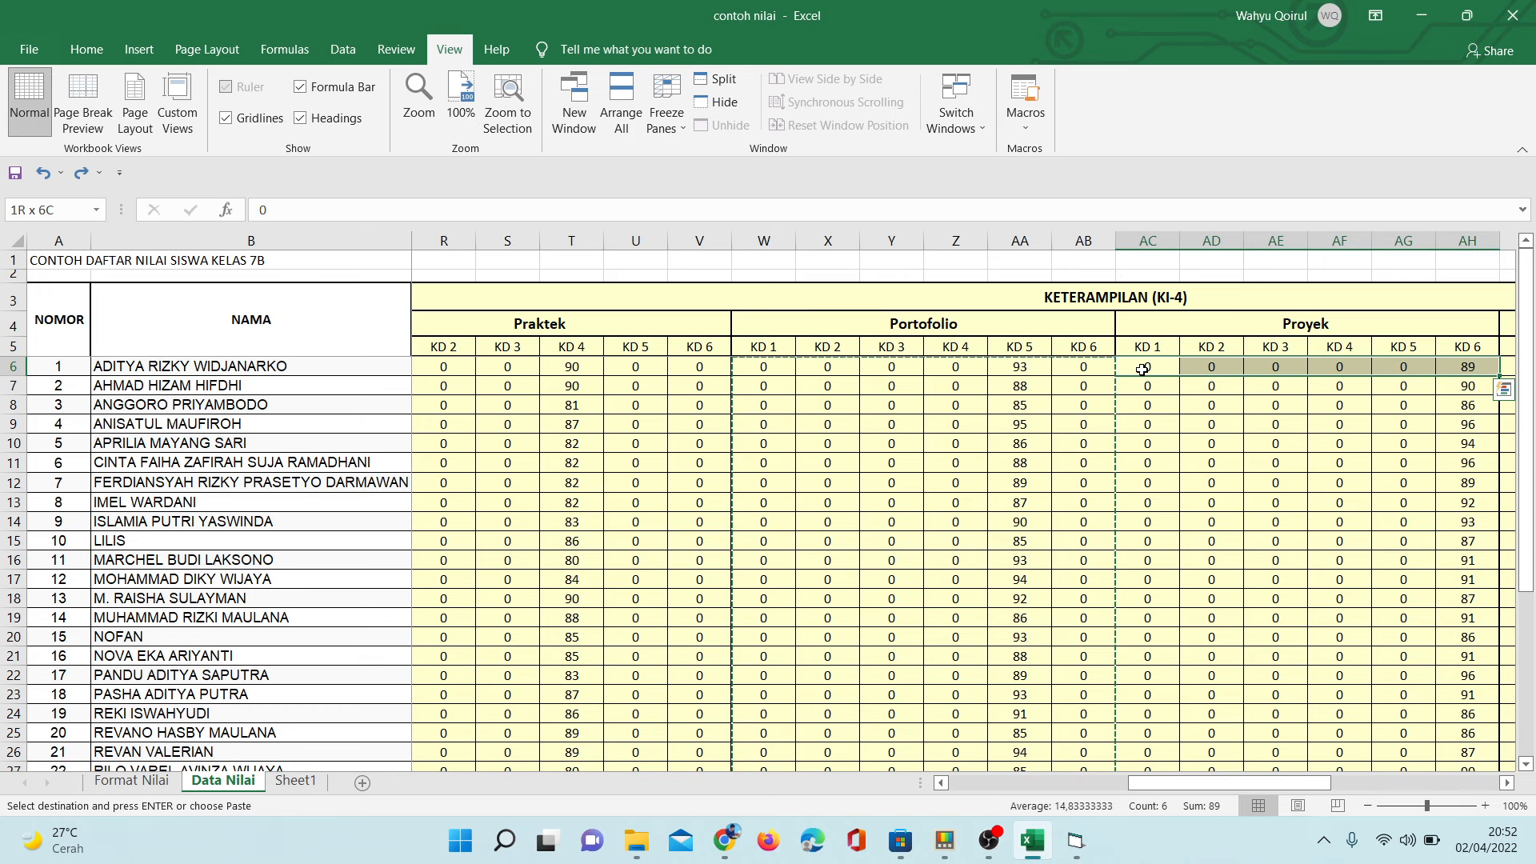
drag(1142, 369, 1498, 531)
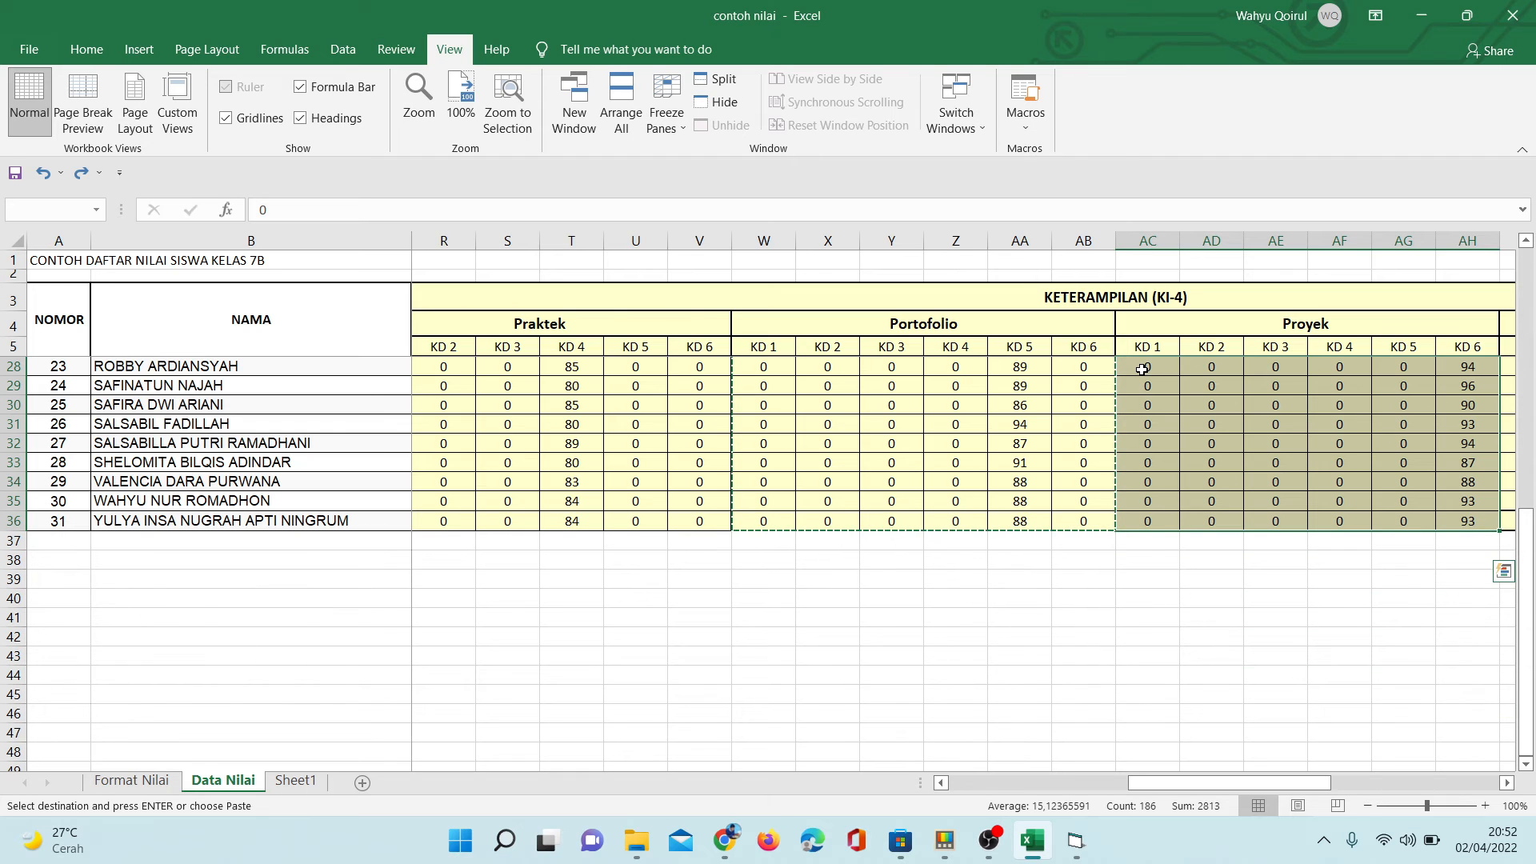
right_click(1143, 369)
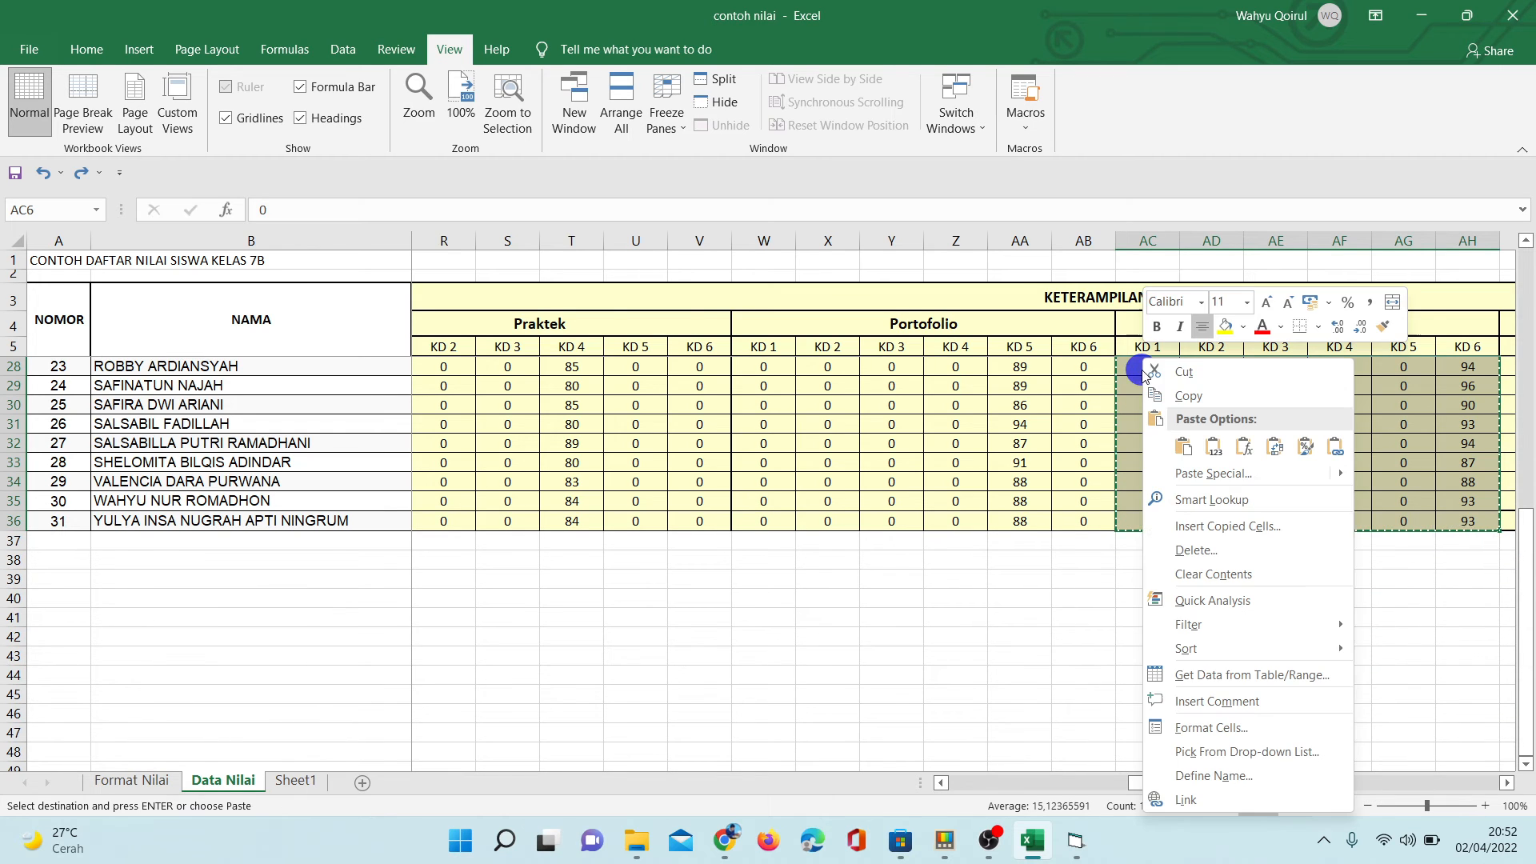
click(1183, 396)
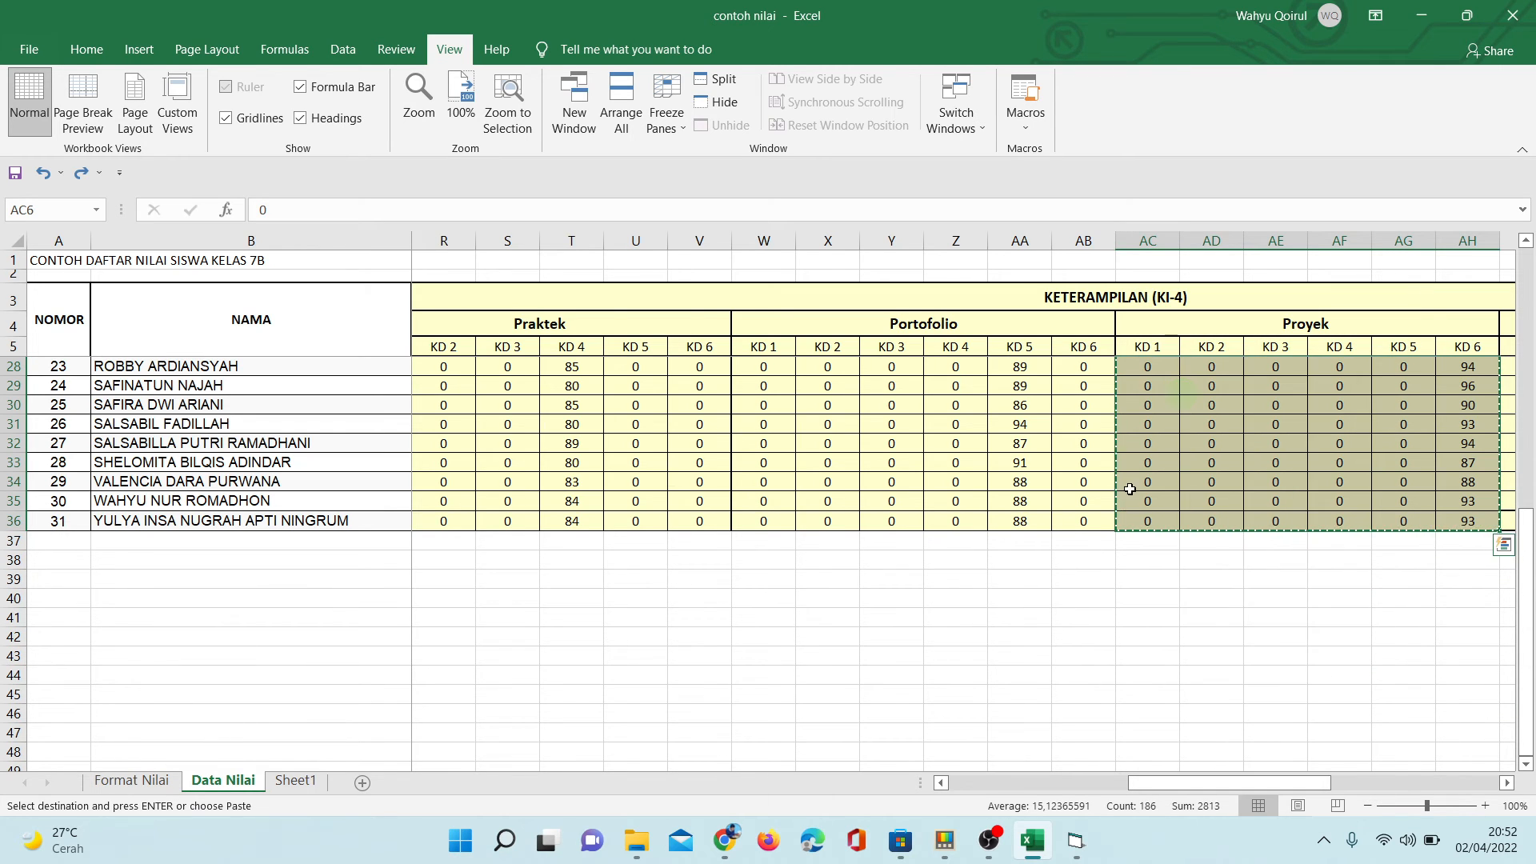
- Bring up Pengisian Rapor beside the site's (P3) Proyek table and replace its score list with the copied Proyek scores
click(1078, 852)
click(1109, 749)
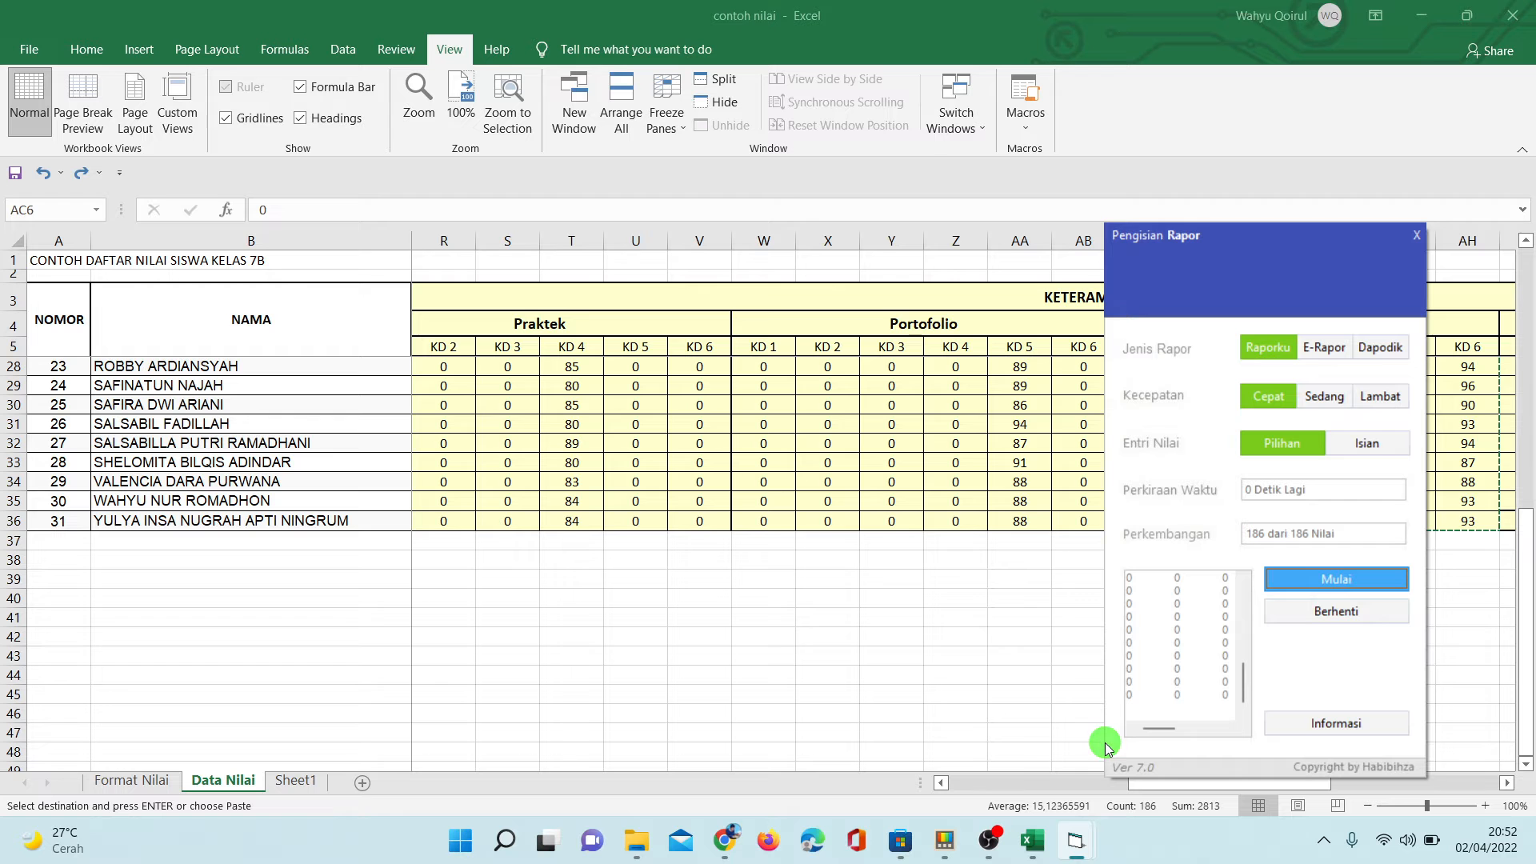
click(726, 841)
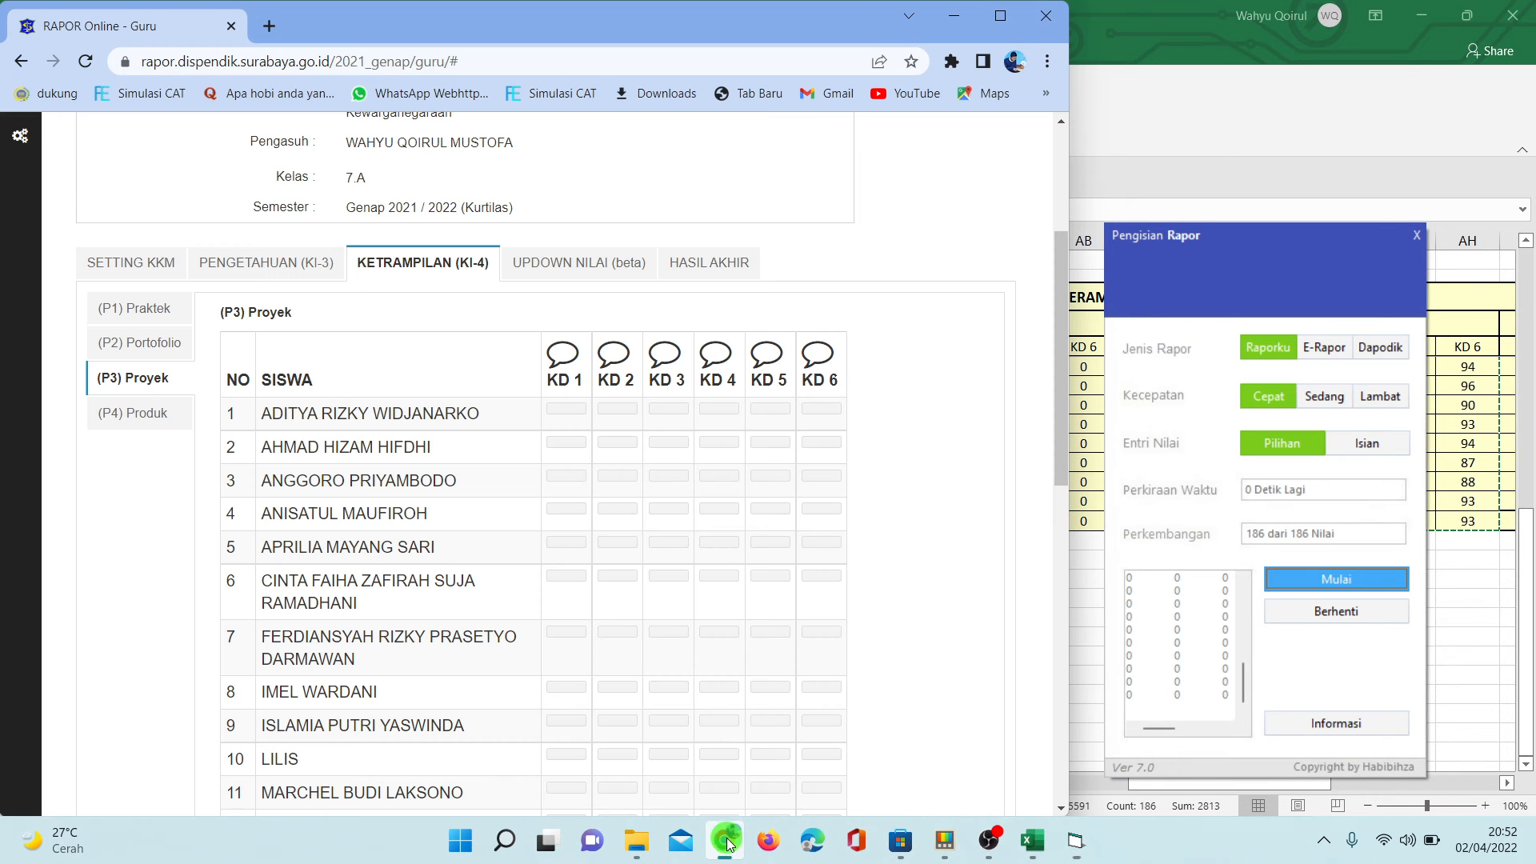
click(1204, 610)
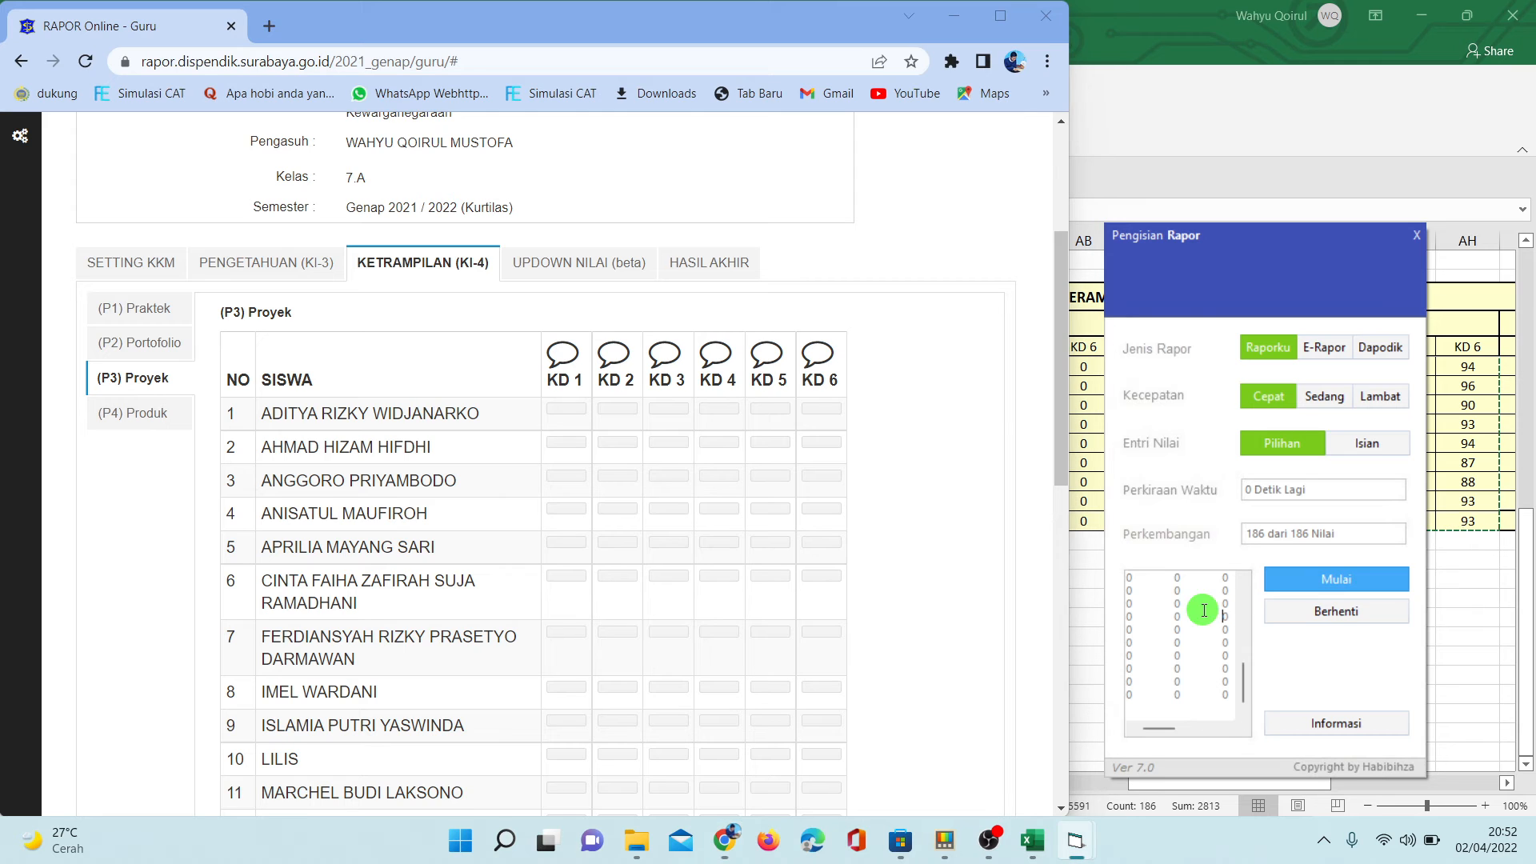
right_click(1204, 610)
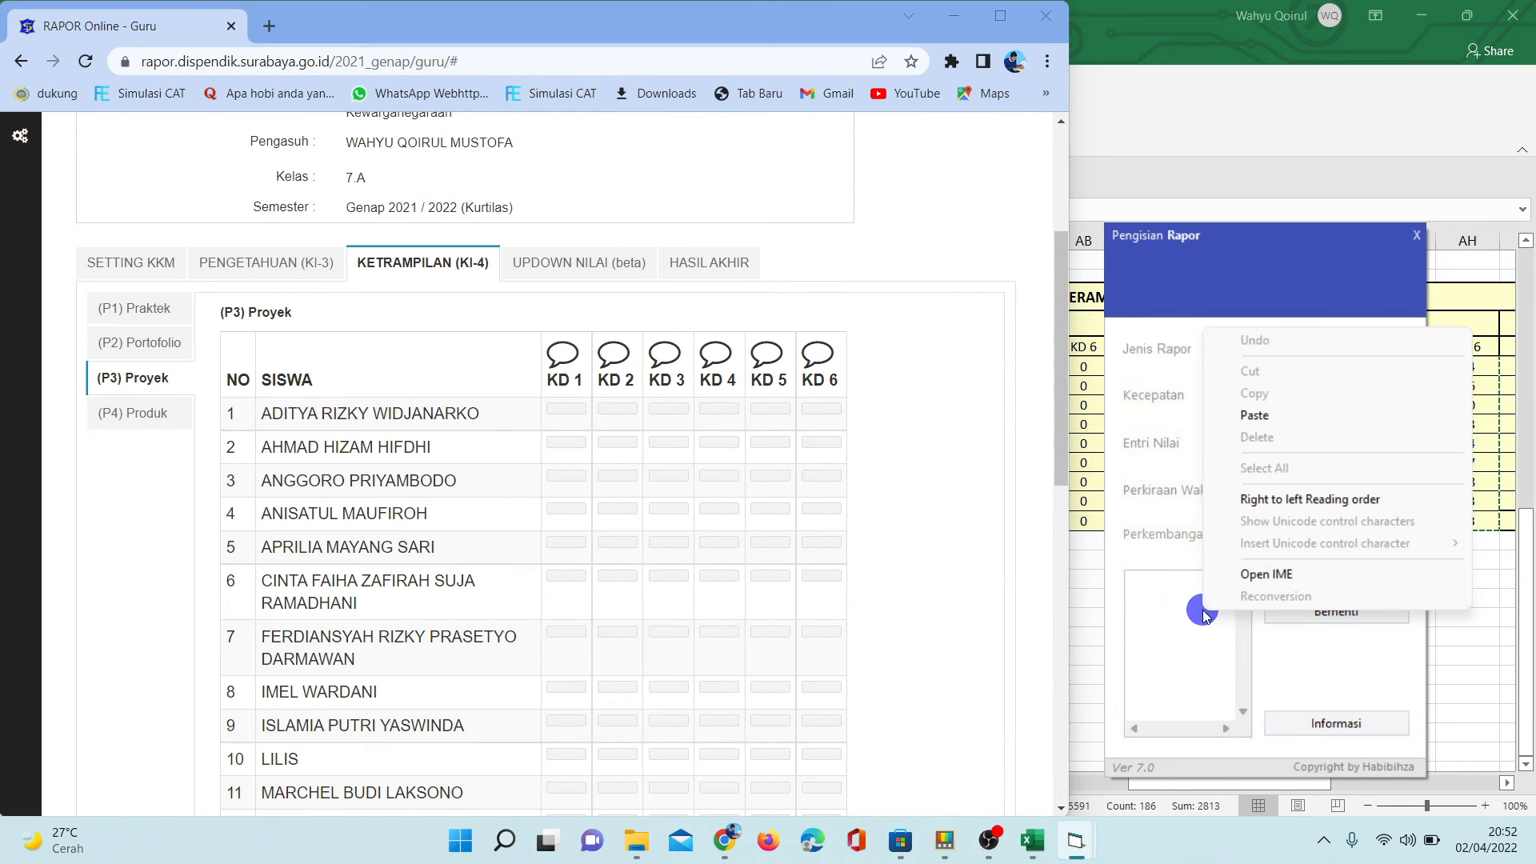
click(1250, 414)
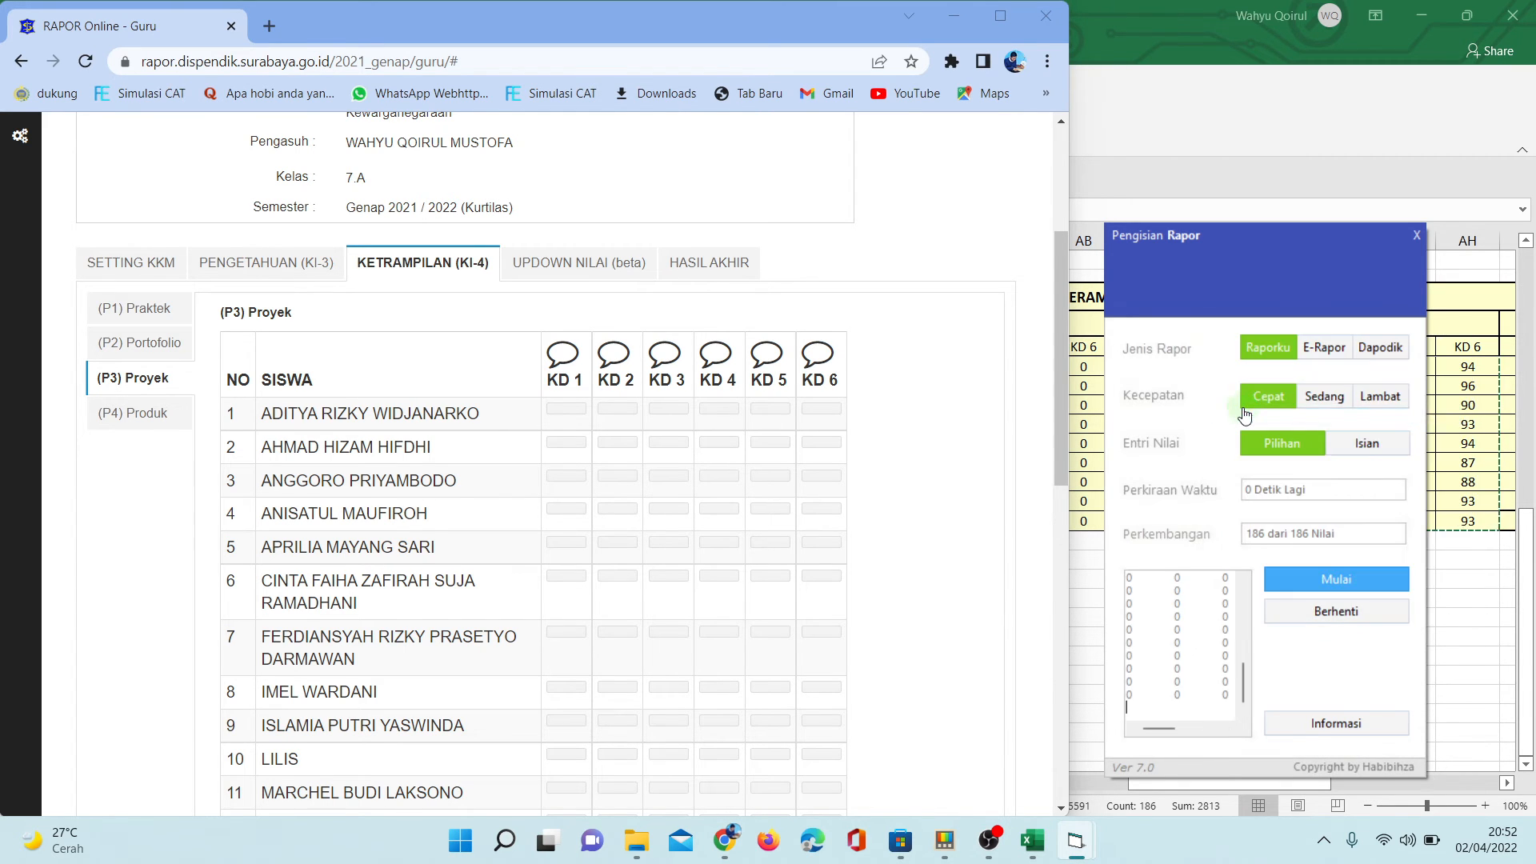
- Focus the site at the first student's row and run the automatic filling of the (P3) Proyek table
click(342, 410)
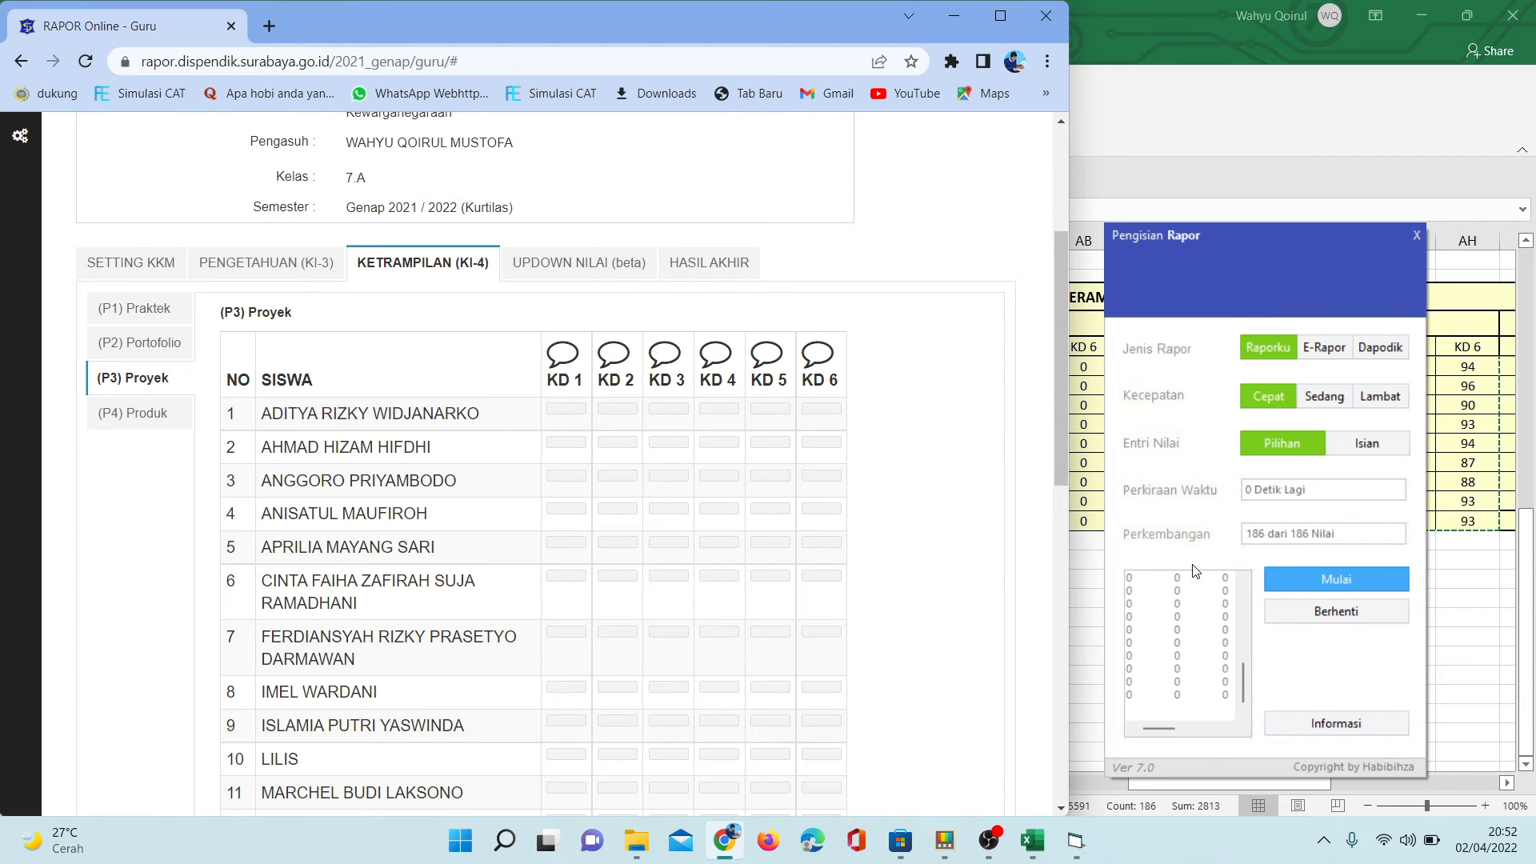
click(1291, 576)
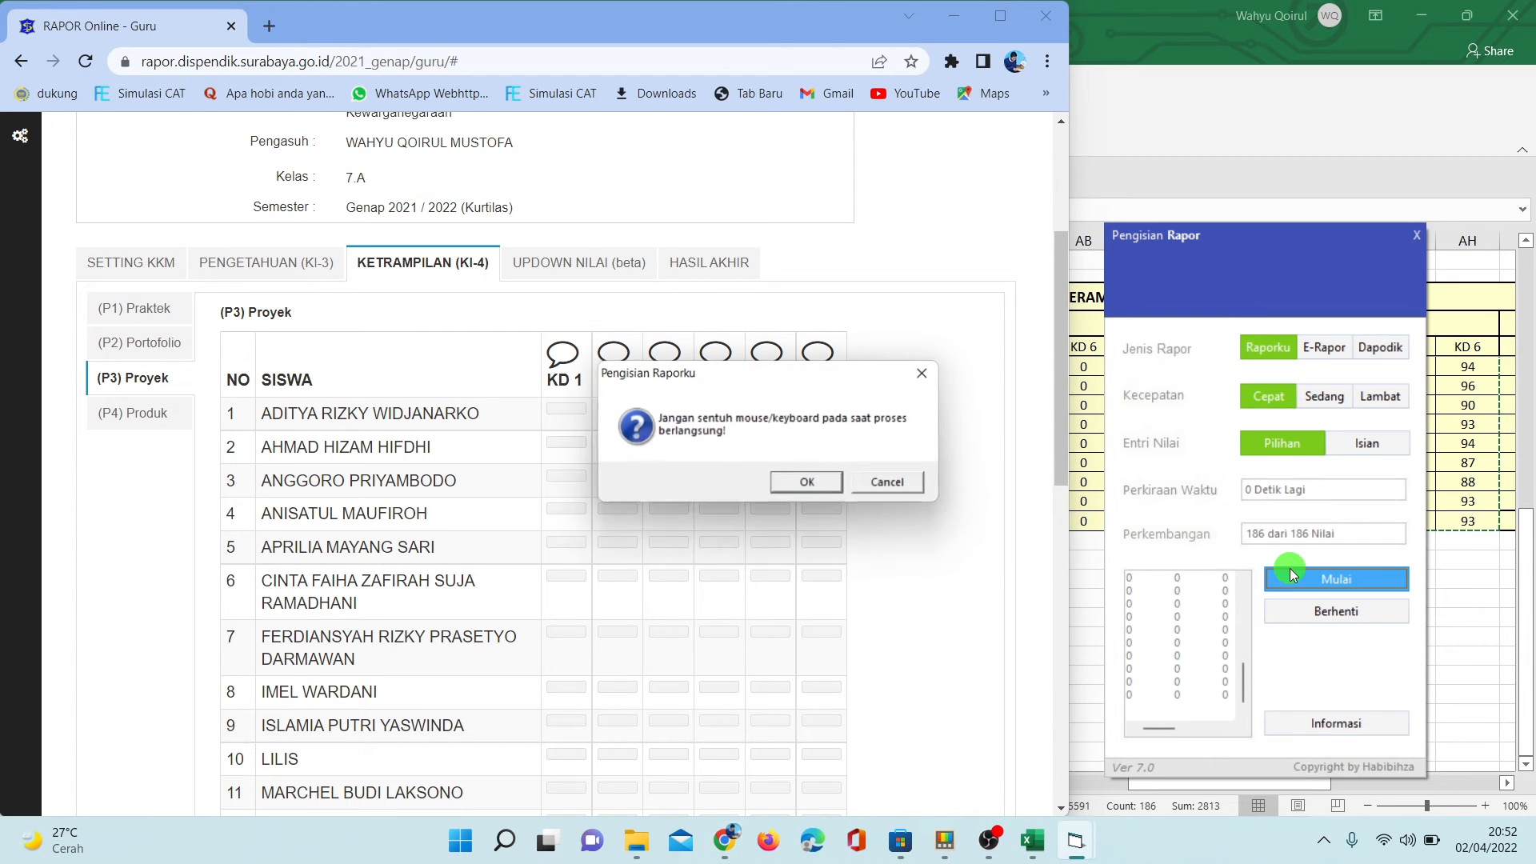
click(809, 484)
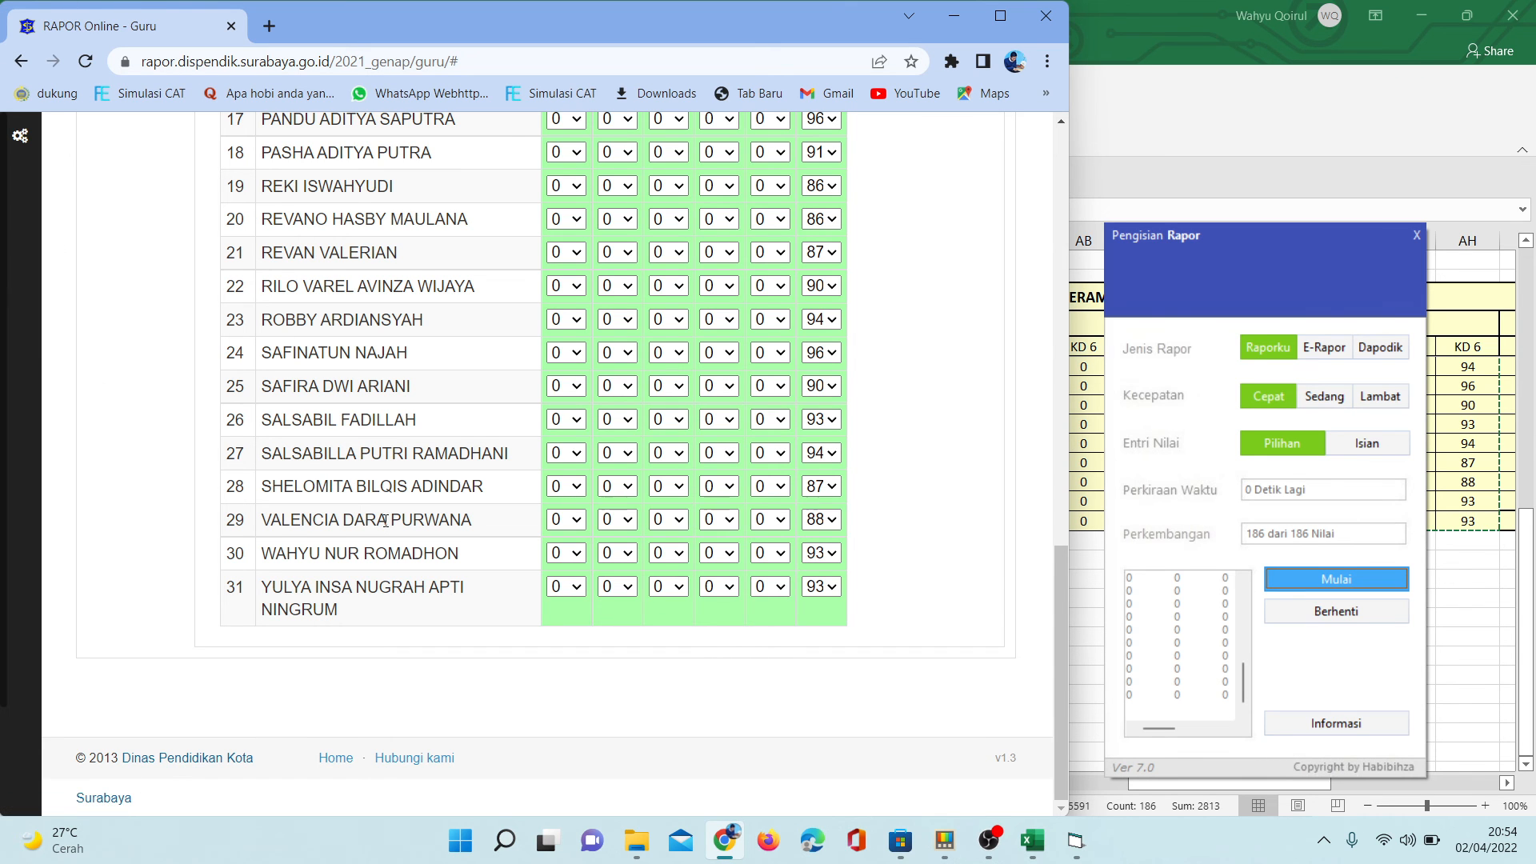
- Open the HASIL AKHIR table and review the students' final knowledge (KI3) and skill (KI4) scores
drag(1059, 741, 1029, 337)
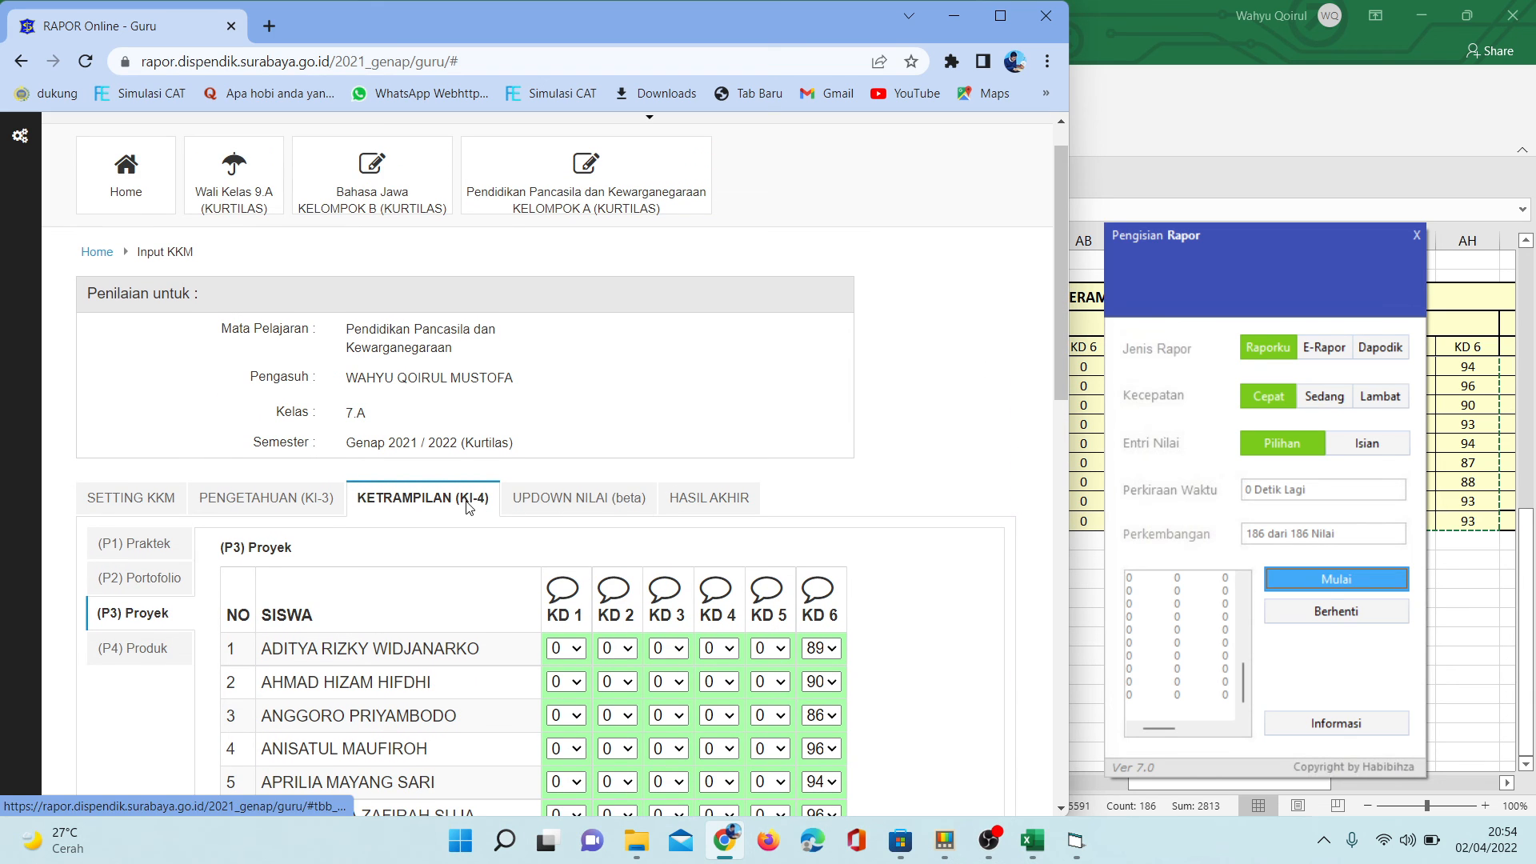
click(728, 502)
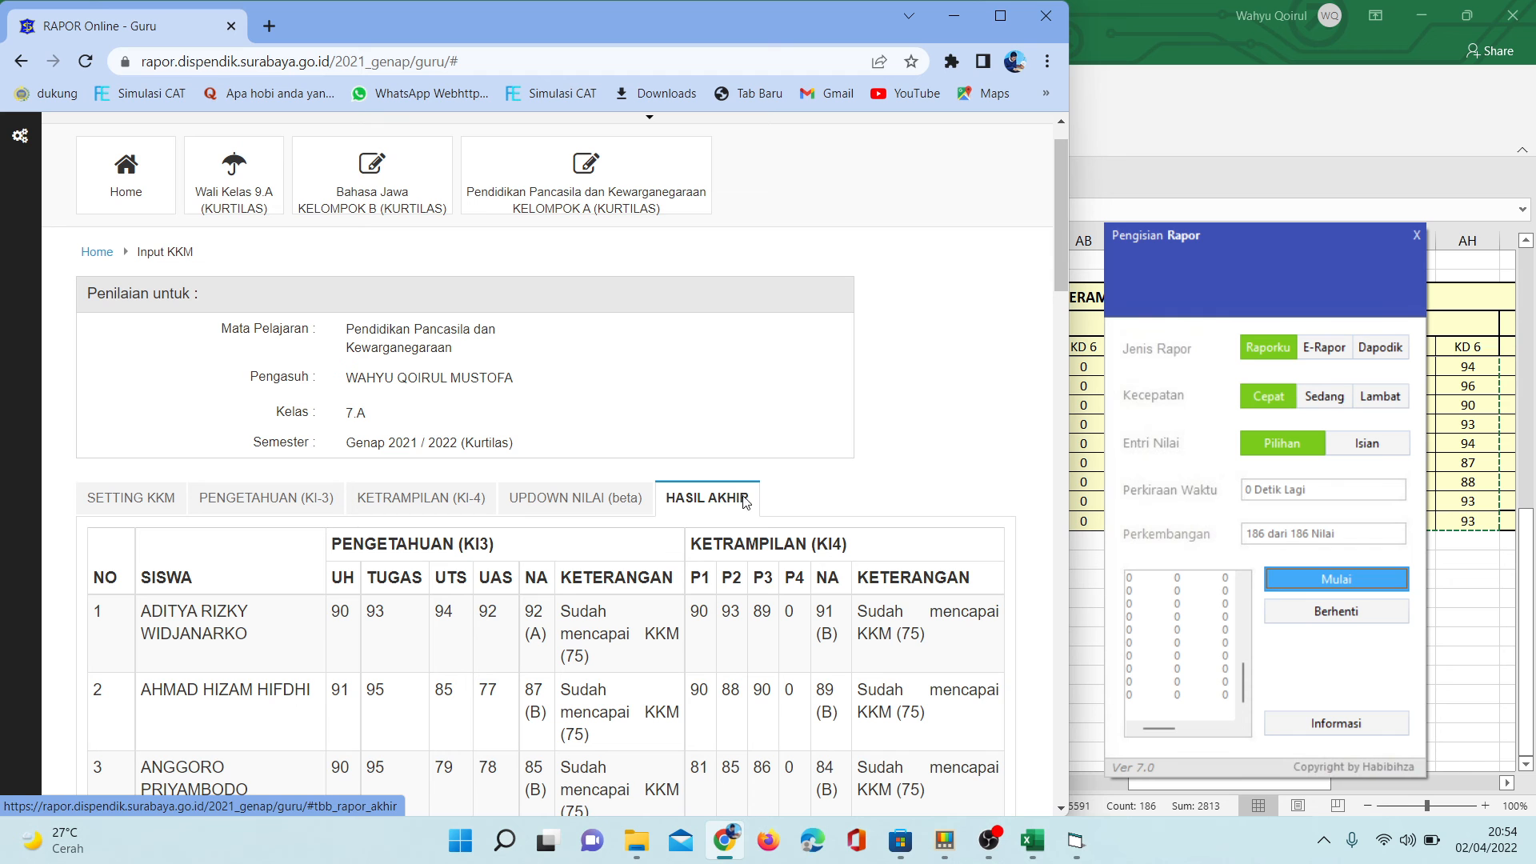
drag(1055, 232, 1060, 305)
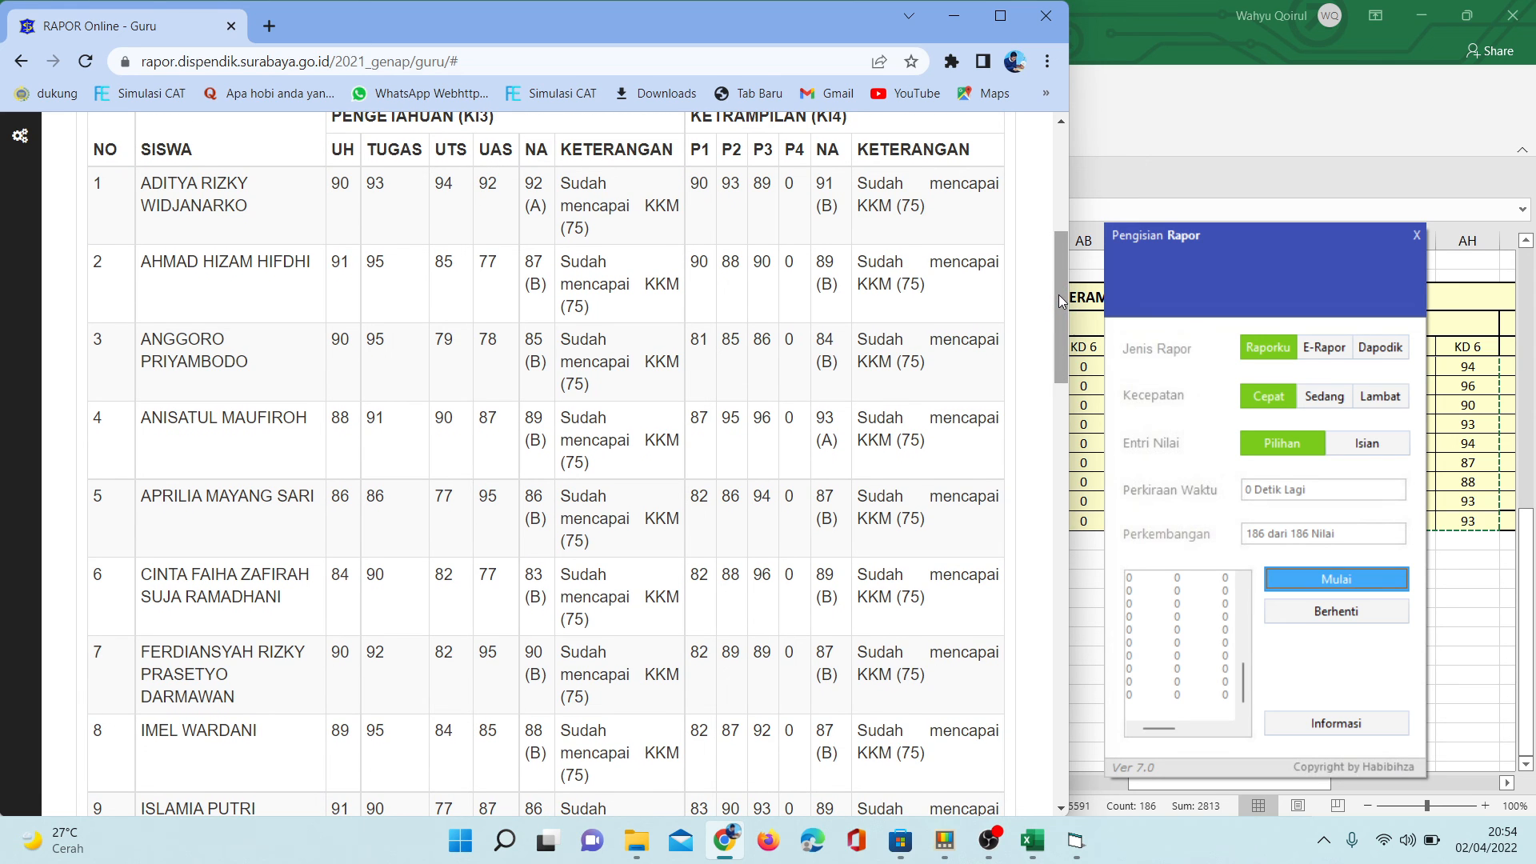
drag(1059, 272, 1064, 206)
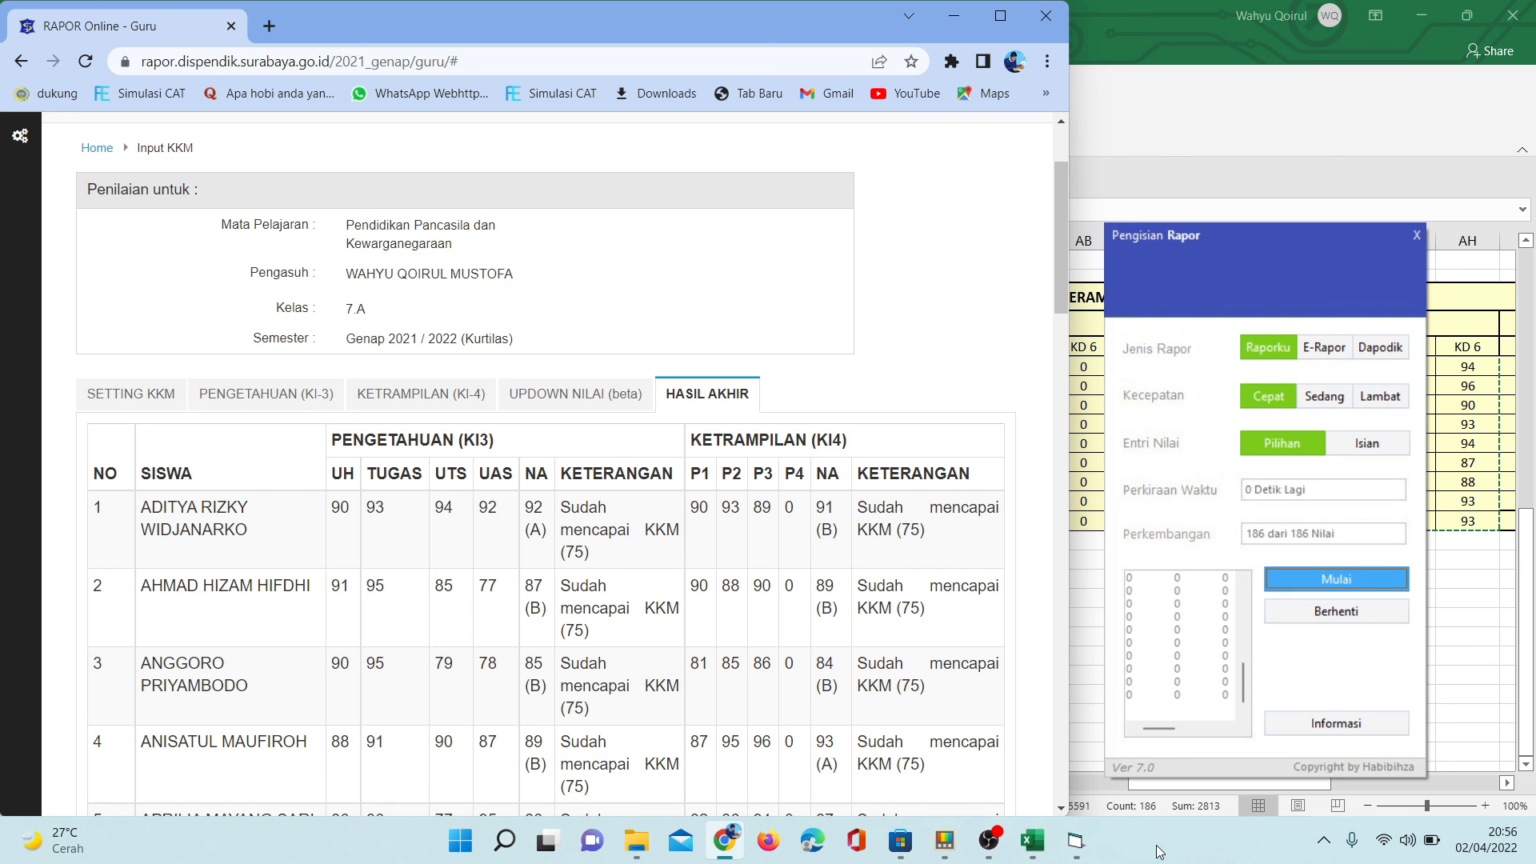
click(1000, 846)
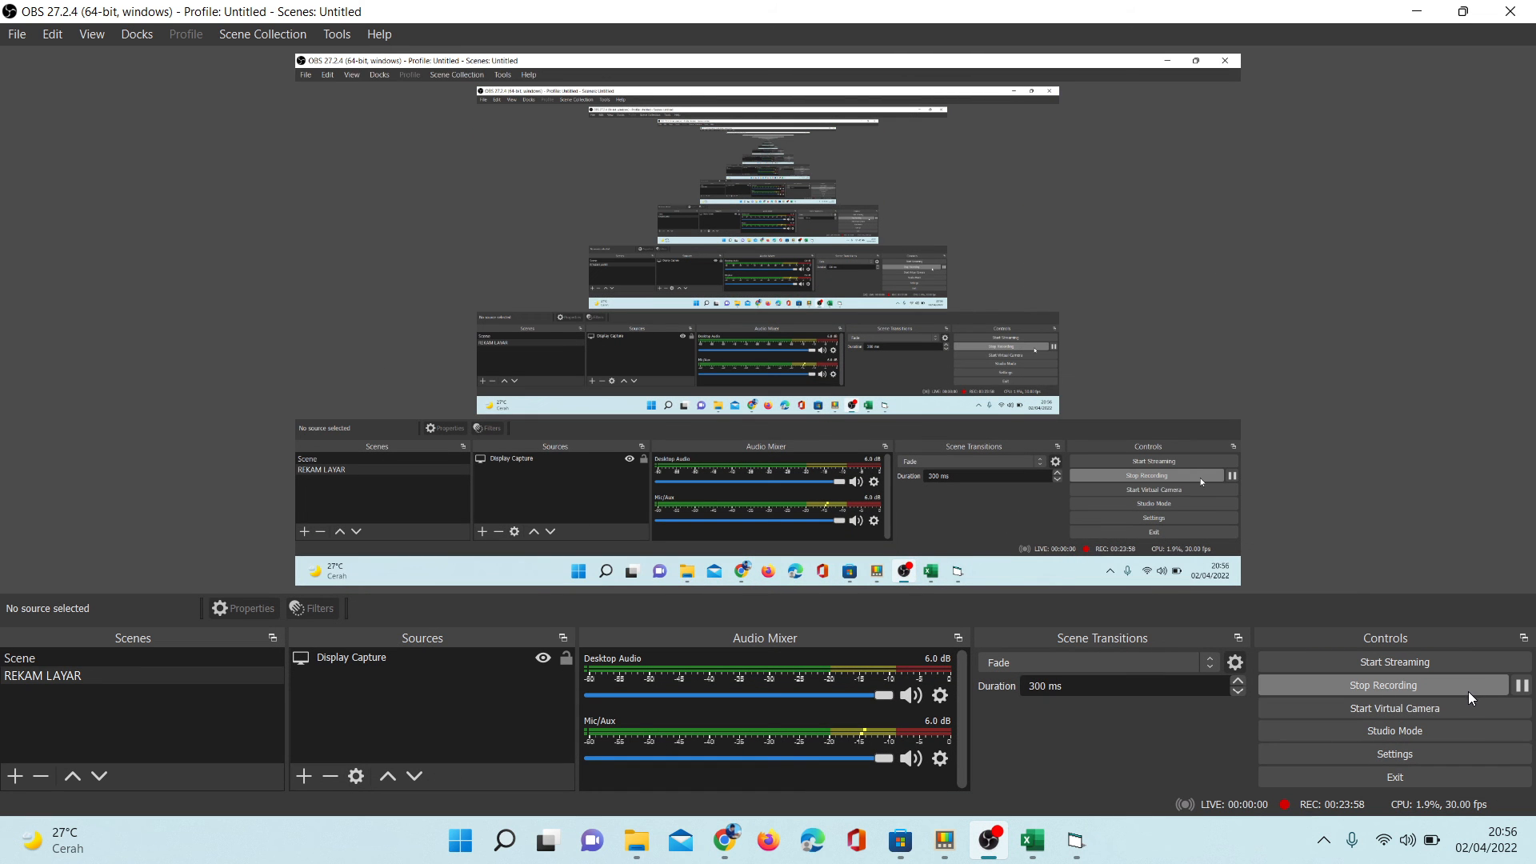